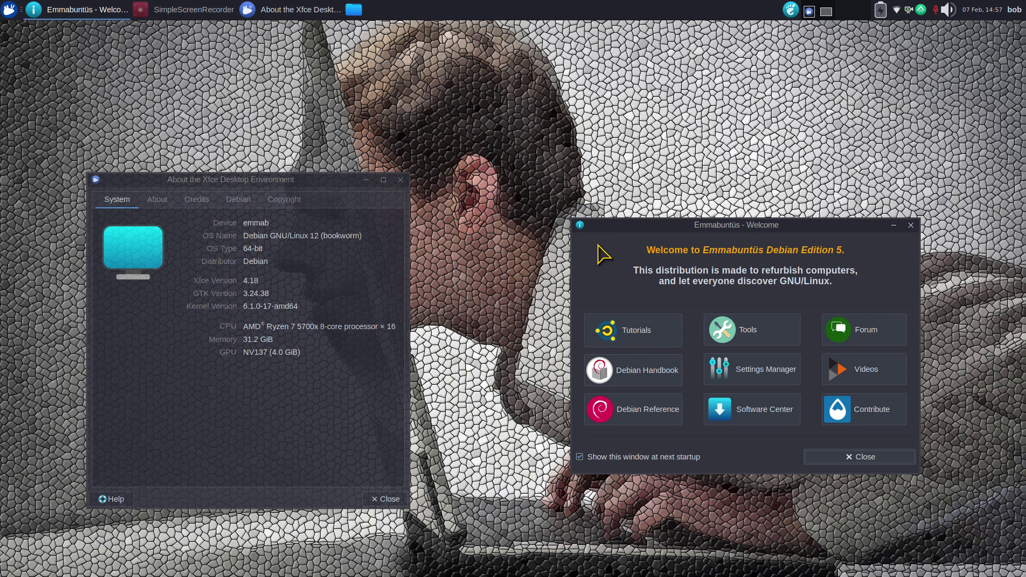
Step: Close the About Xfce window, reposition the Emmabuntüs Welcome window, then close it too
click(279, 247)
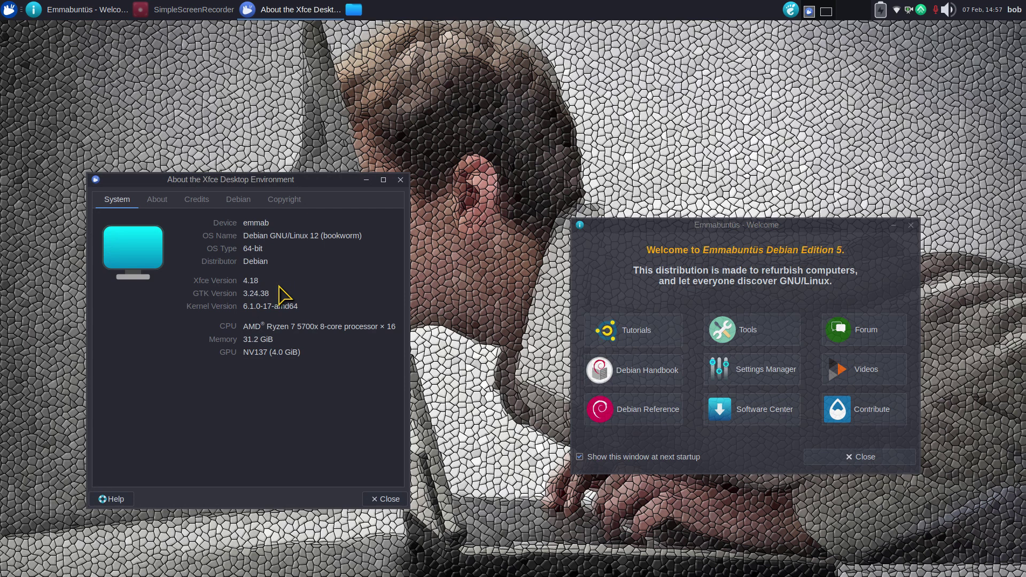
click(400, 180)
drag(611, 229, 290, 207)
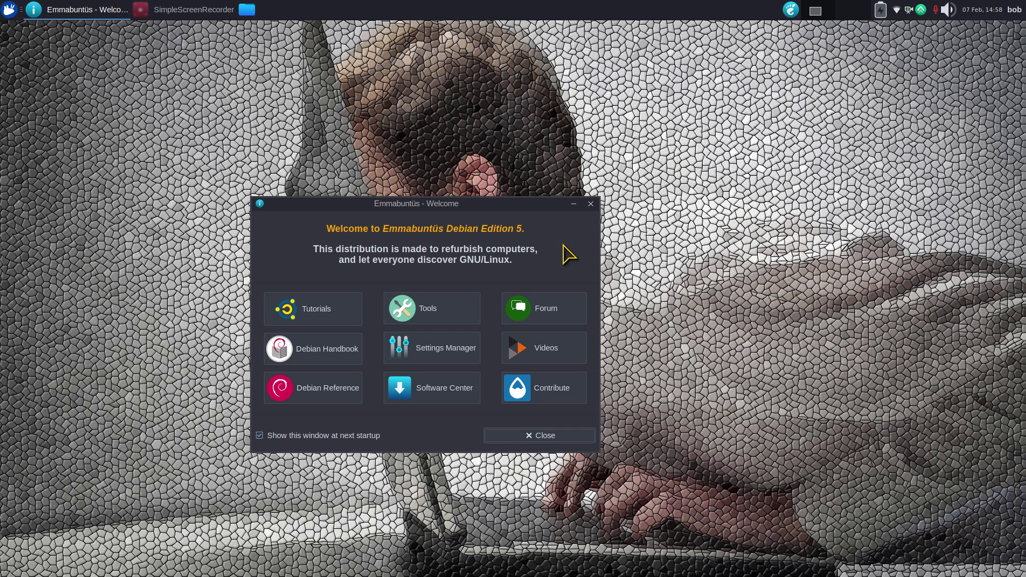
drag(524, 207, 848, 185)
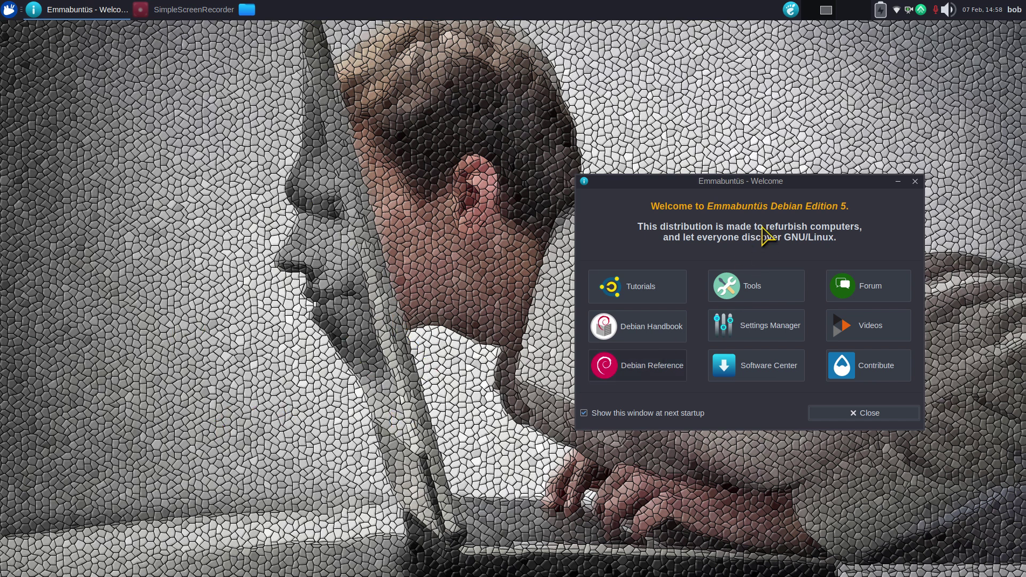
drag(674, 182, 475, 217)
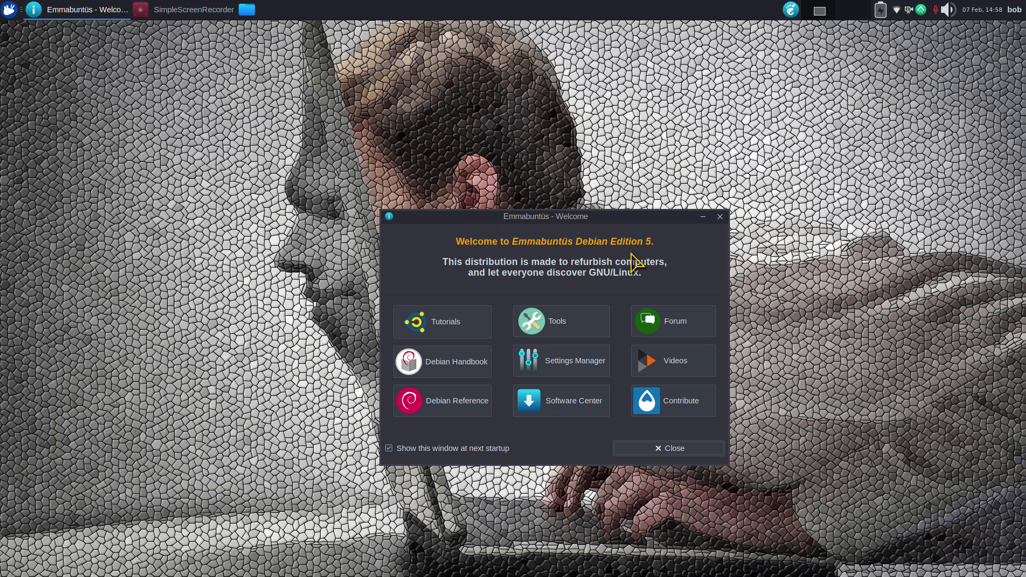
click(678, 460)
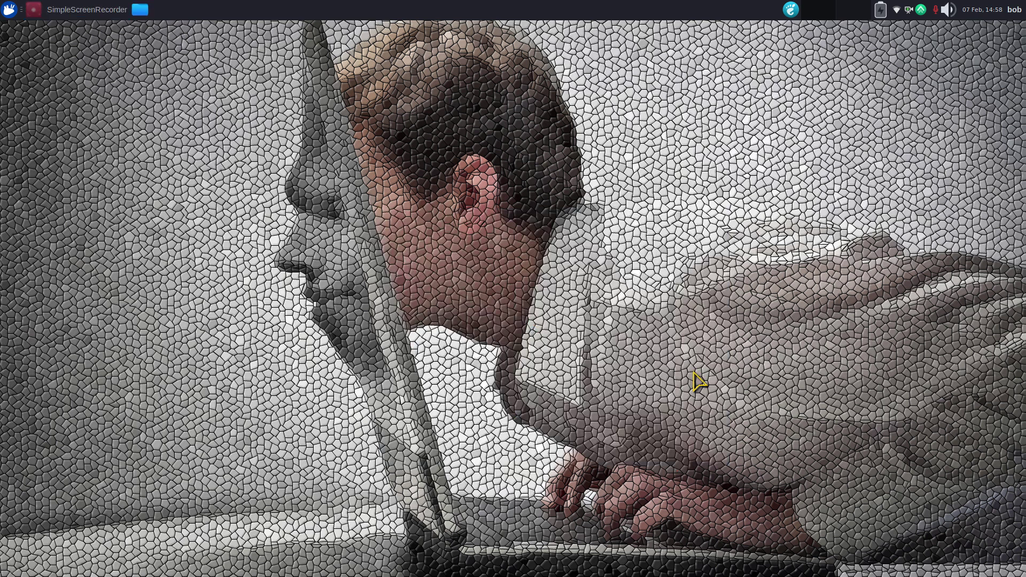
Step: Open the home folder in Thunar, centre its window, and launch the Settings Manager
click(140, 10)
drag(293, 32, 602, 66)
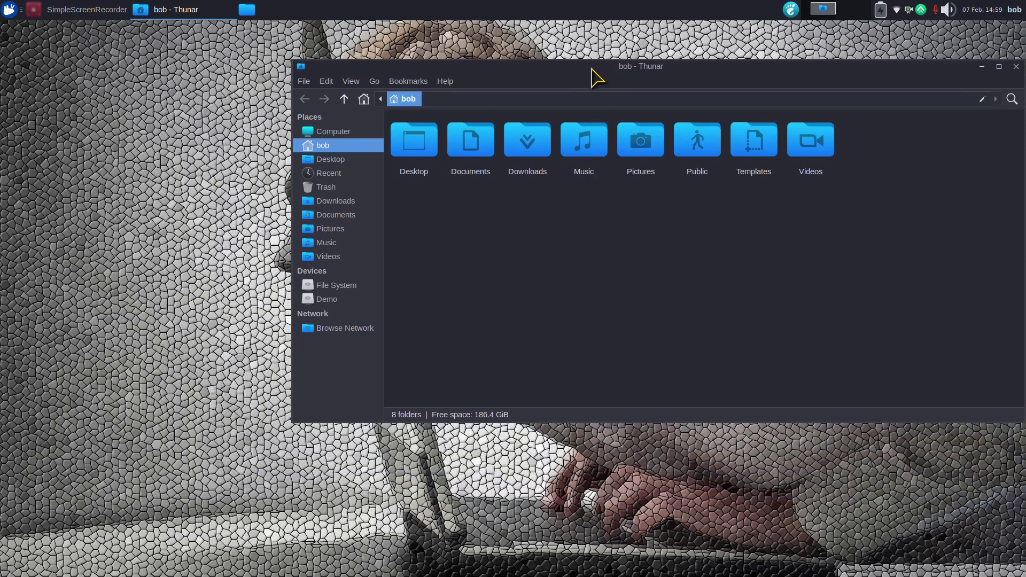
click(9, 10)
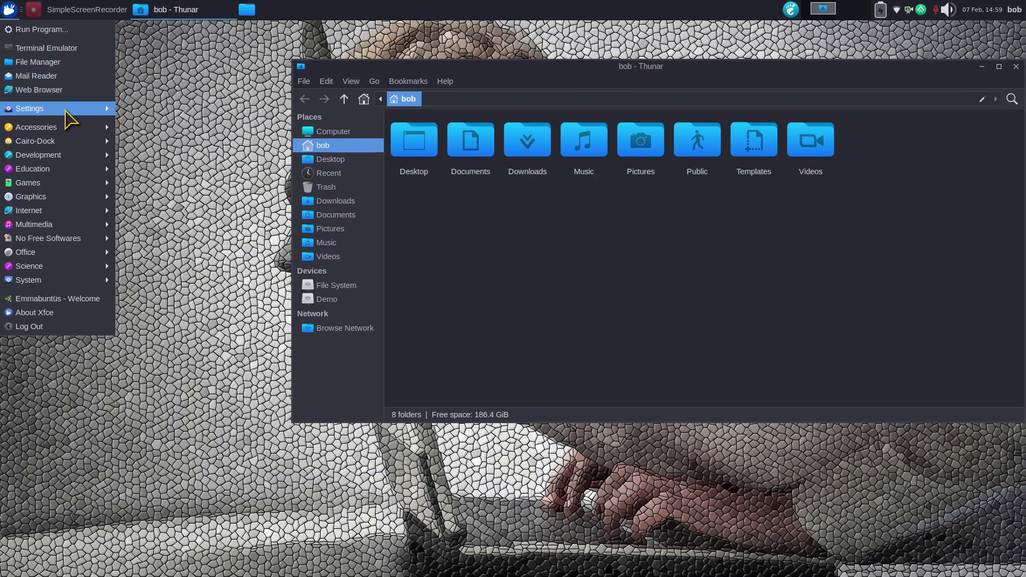
mouse_move(106, 108)
click(155, 41)
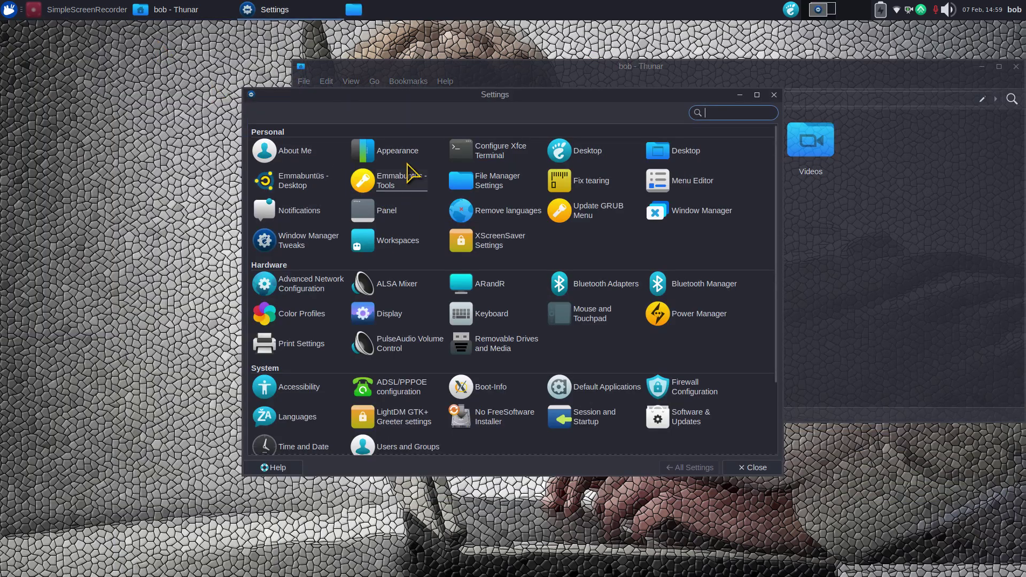
Step: Apply the Besgnulinux-blue icon theme in Appearance and zoom Thunar's icons to preview it
click(396, 152)
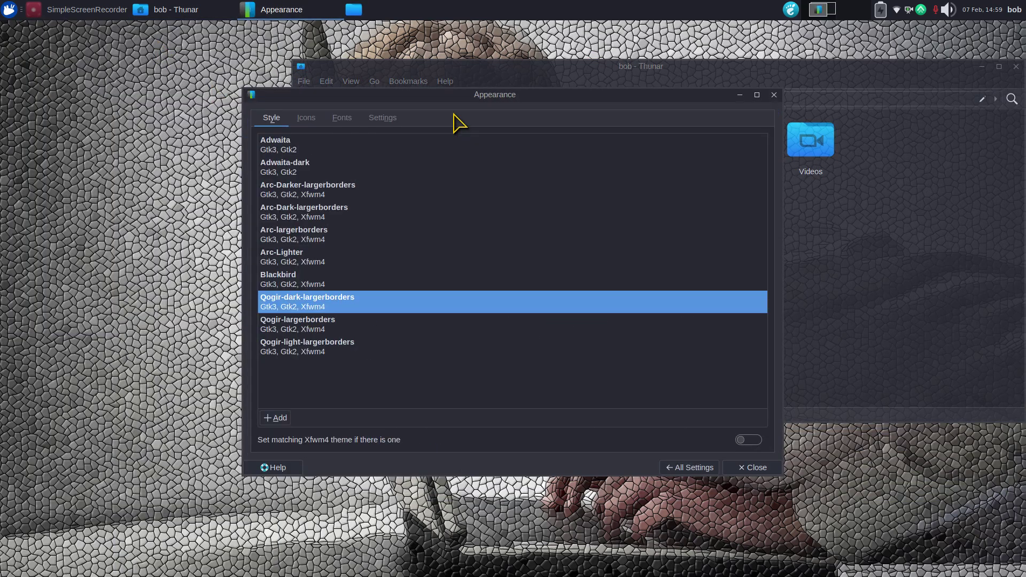
click(306, 118)
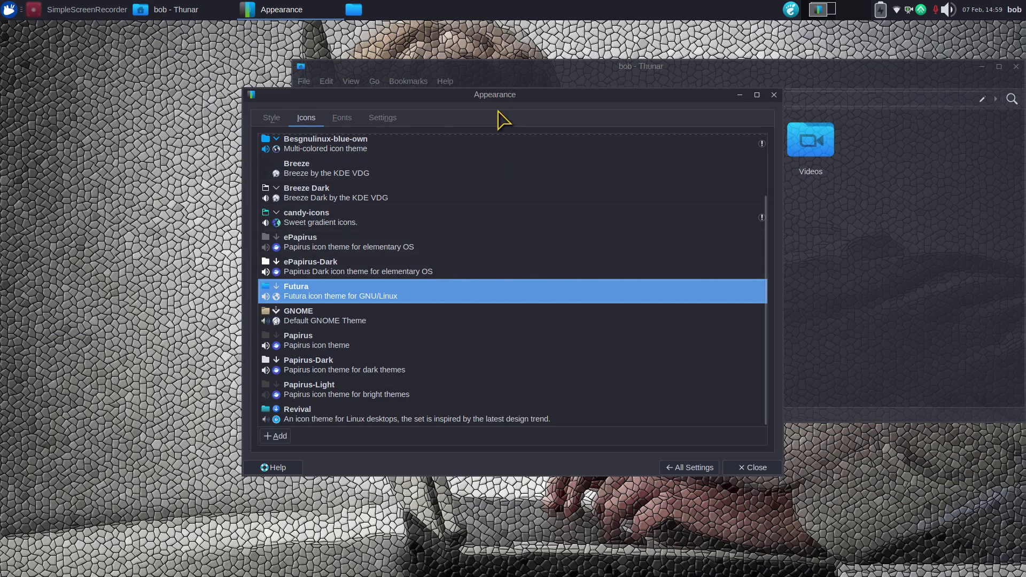
drag(502, 95, 418, 215)
scroll(265, 305, up, 3)
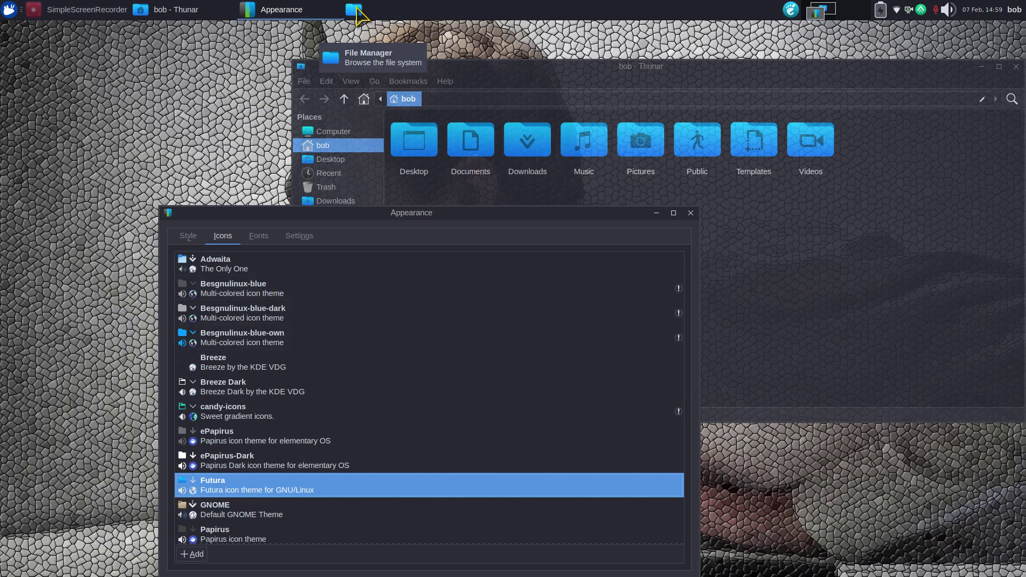
click(271, 291)
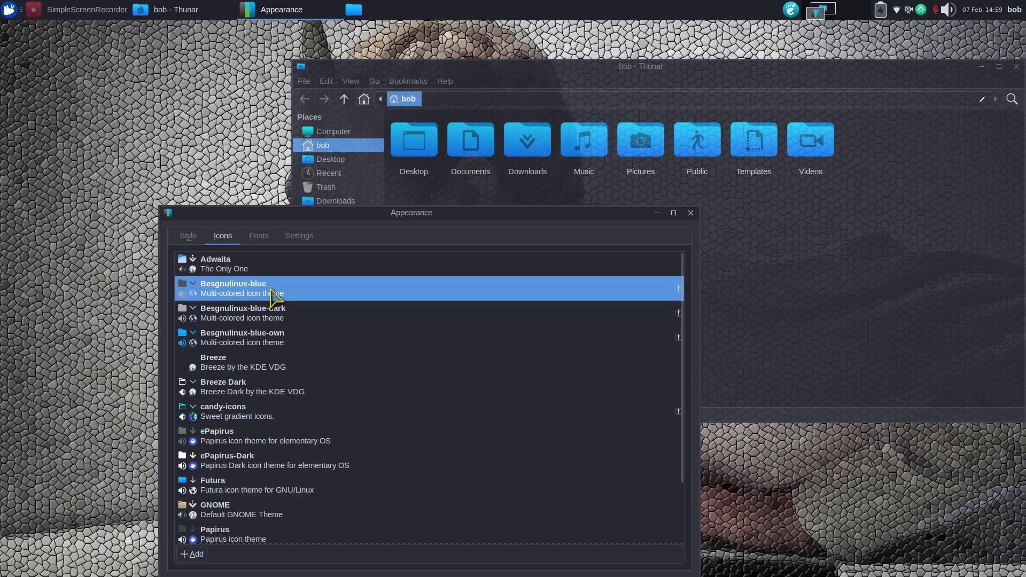
click(770, 256)
ctrl+scroll(537, 262, down, 1)
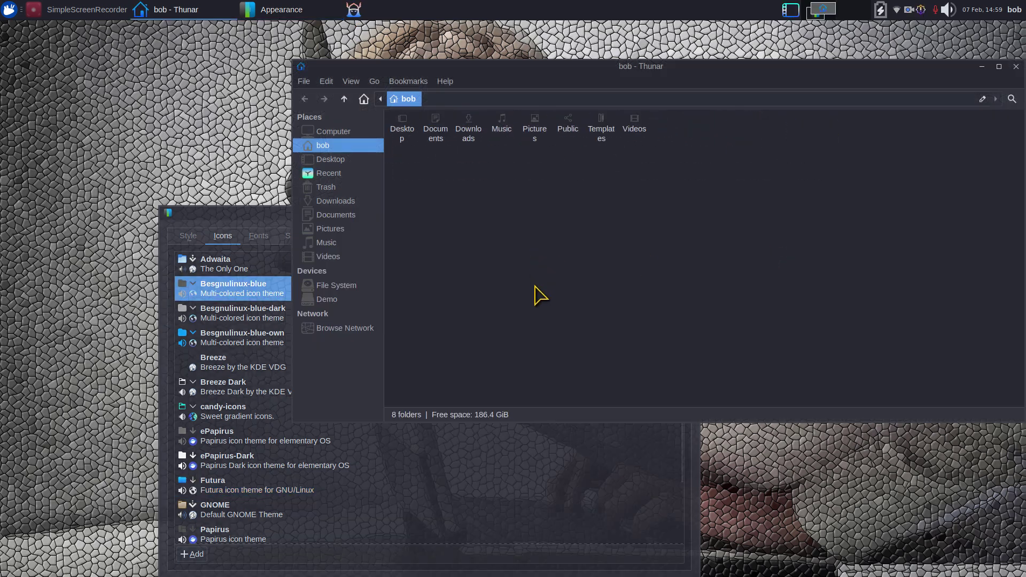
ctrl+scroll(538, 293, up, 4)
ctrl+scroll(550, 336, down, 4)
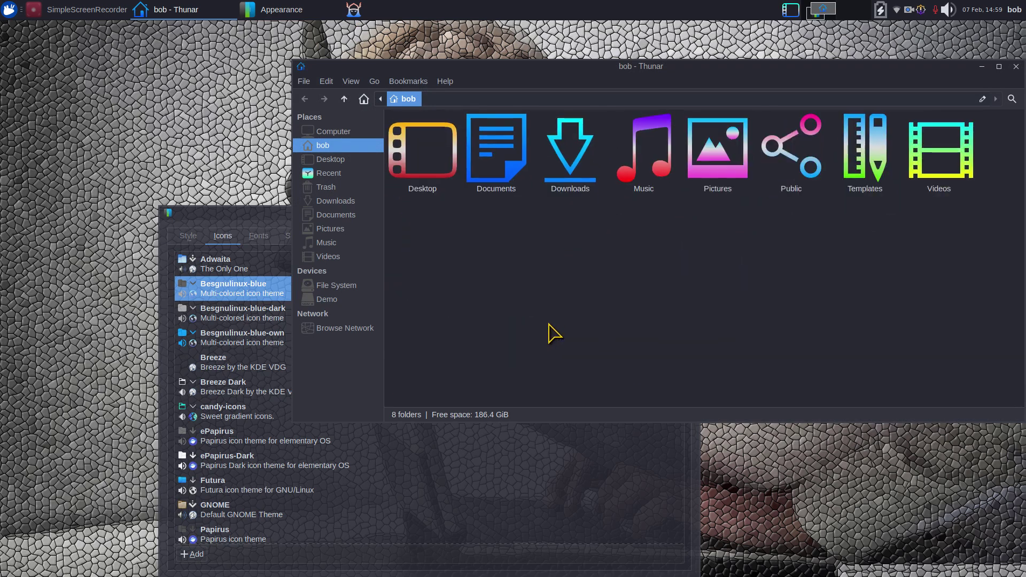
ctrl+scroll(550, 331, up, 2)
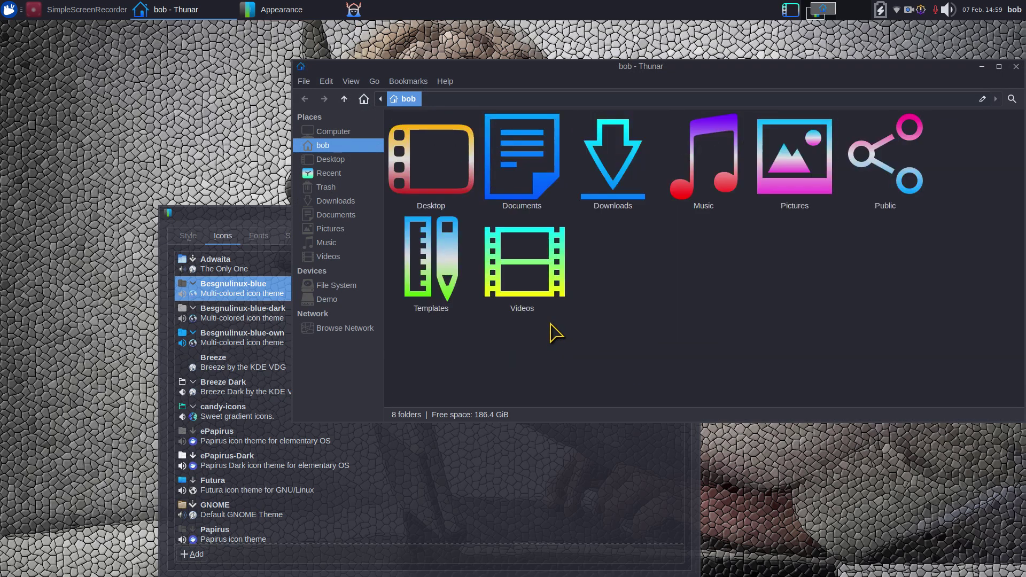
Step: Reopen Appearance from All Settings and apply the candy-icons icon theme
click(259, 224)
drag(457, 216, 433, 136)
click(580, 506)
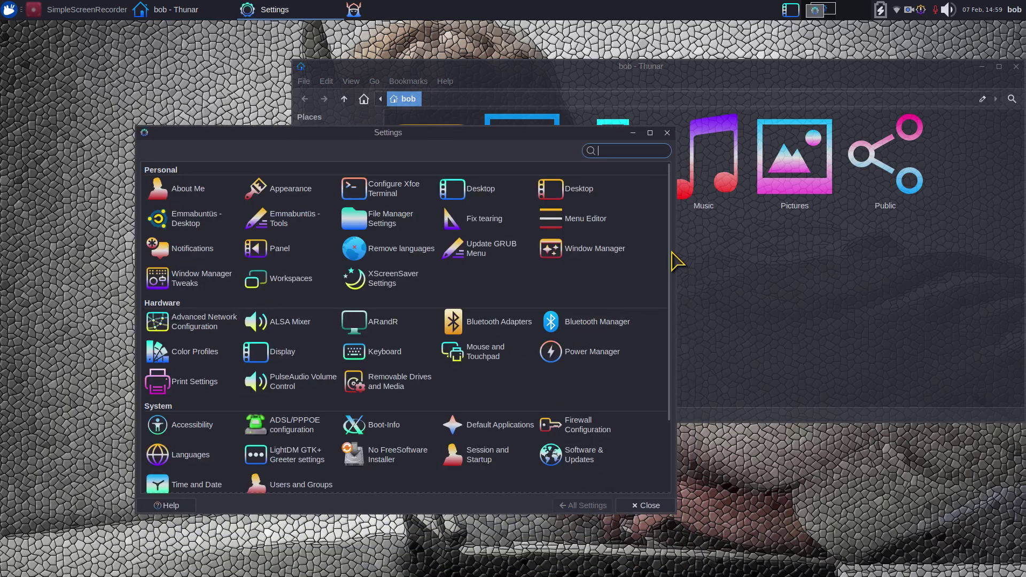
drag(669, 269, 673, 222)
click(286, 190)
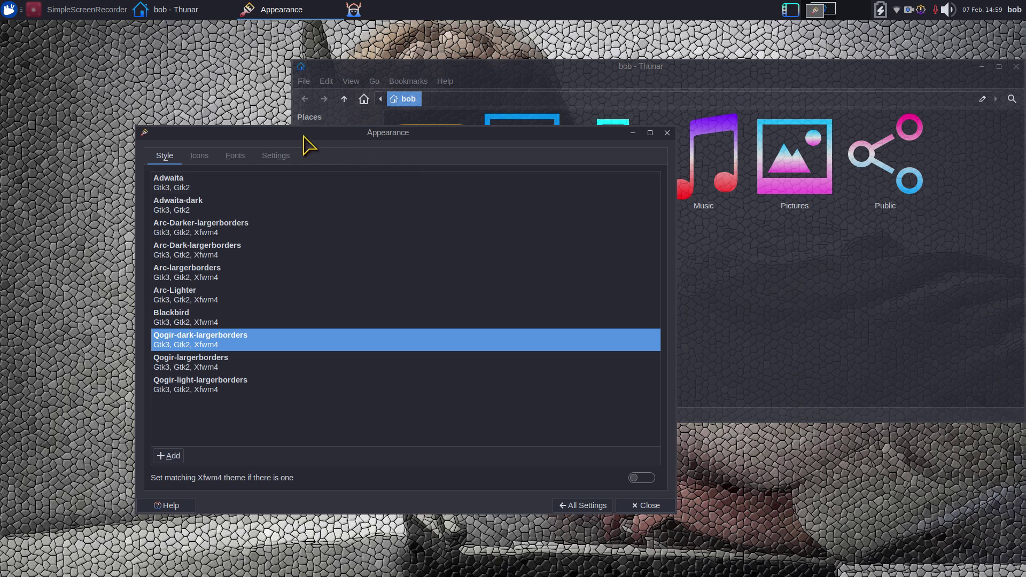
click(199, 159)
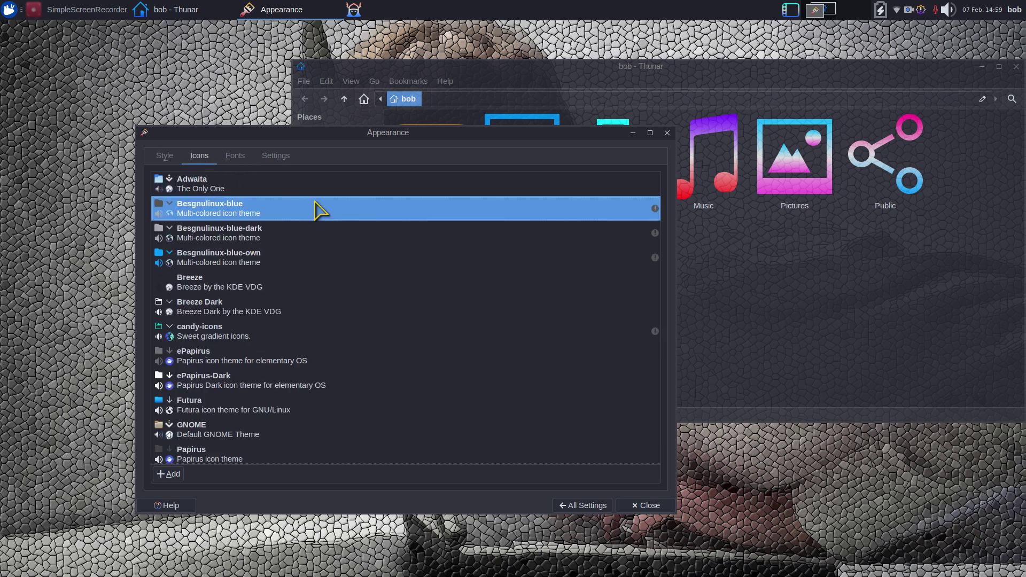
click(225, 334)
Step: Preview the candy-icons folder icons in Thunar at different zoom levels
click(740, 323)
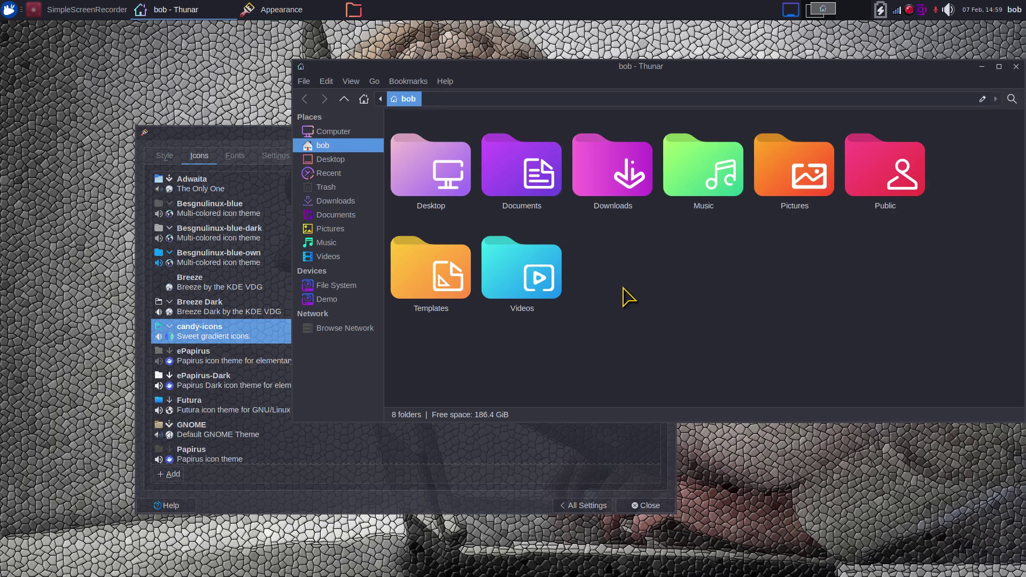
ctrl+scroll(635, 314, down, 3)
ctrl+scroll(643, 326, up, 4)
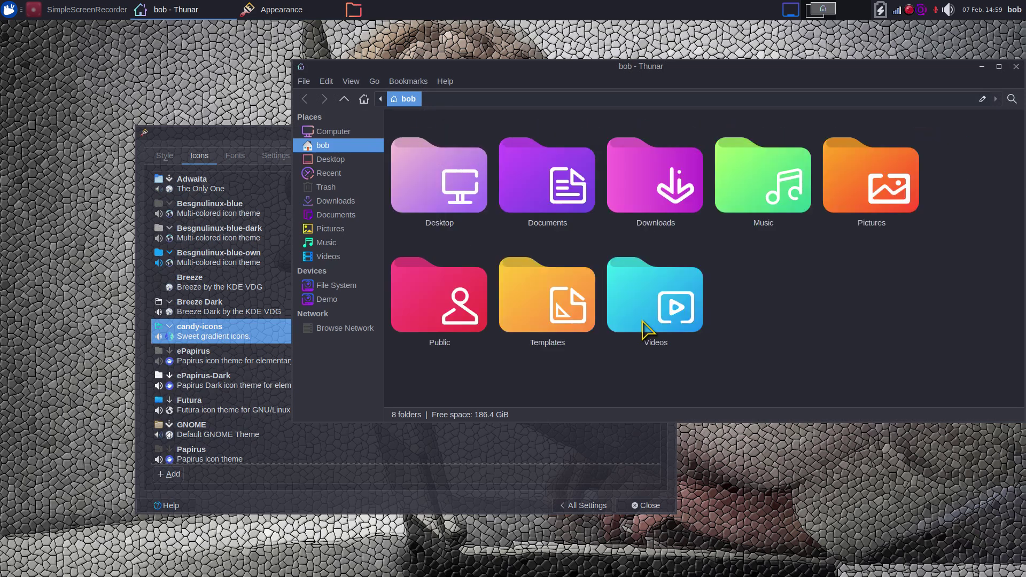
ctrl+scroll(646, 328, down, 4)
ctrl+scroll(645, 327, up, 4)
ctrl+scroll(645, 327, down, 3)
ctrl+scroll(648, 328, up, 2)
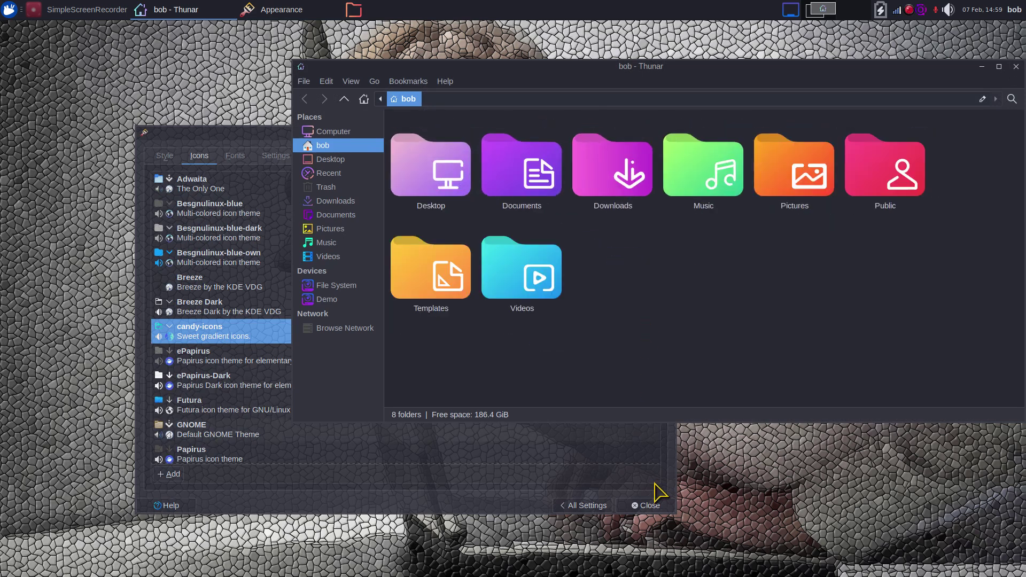
Step: Switch the icon theme back to Futura in Appearance
click(672, 447)
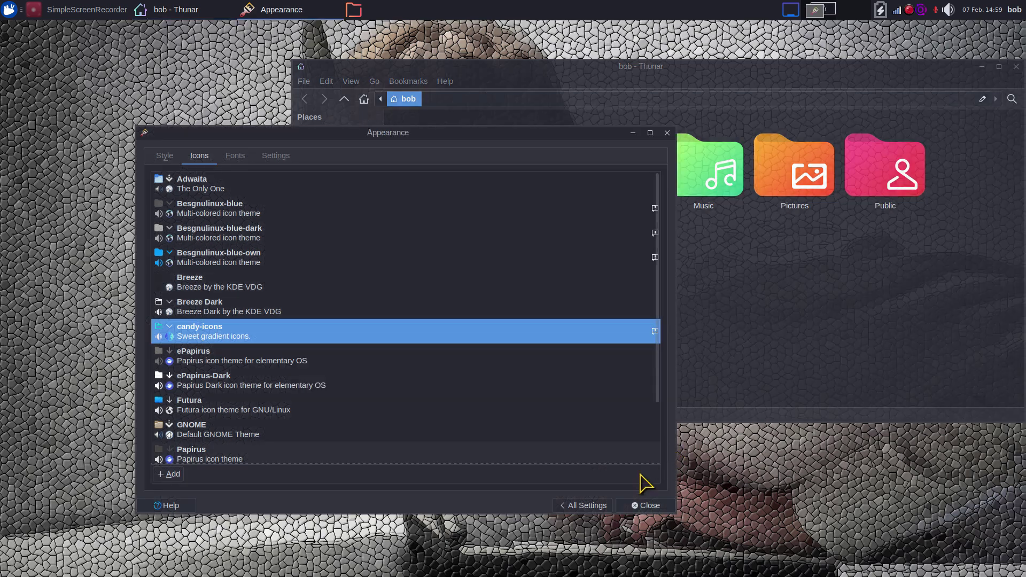
click(593, 503)
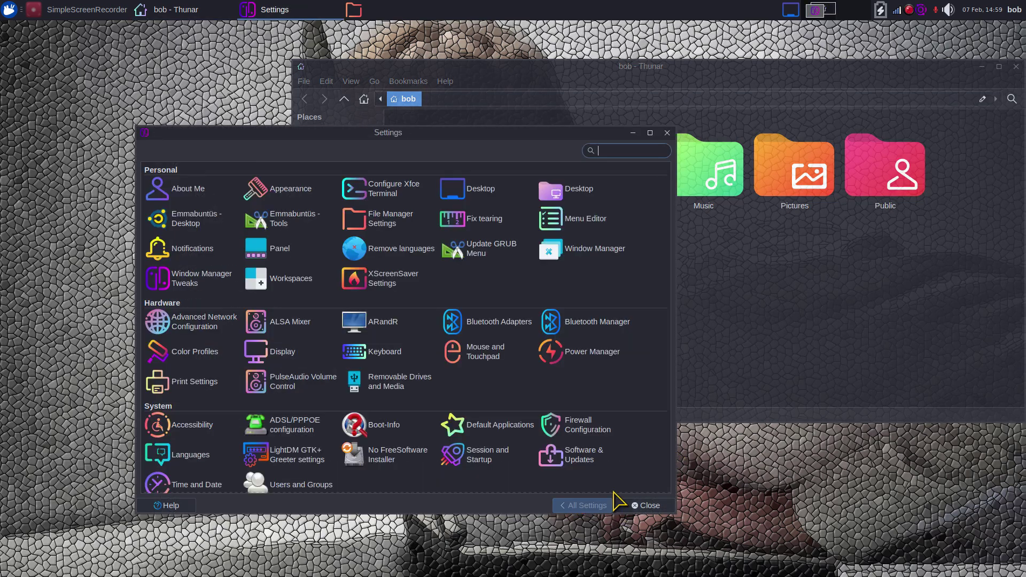
click(286, 195)
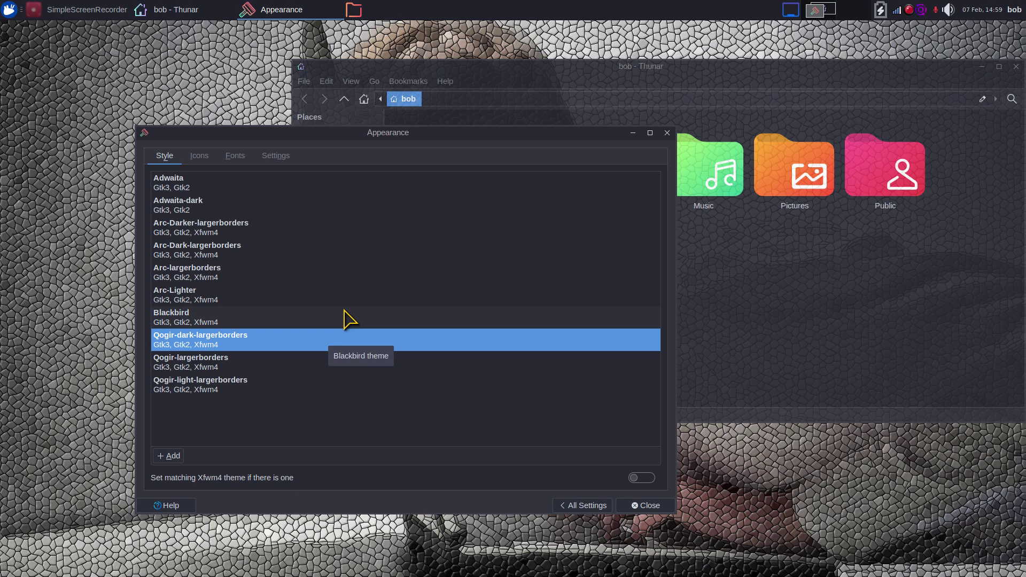
click(200, 156)
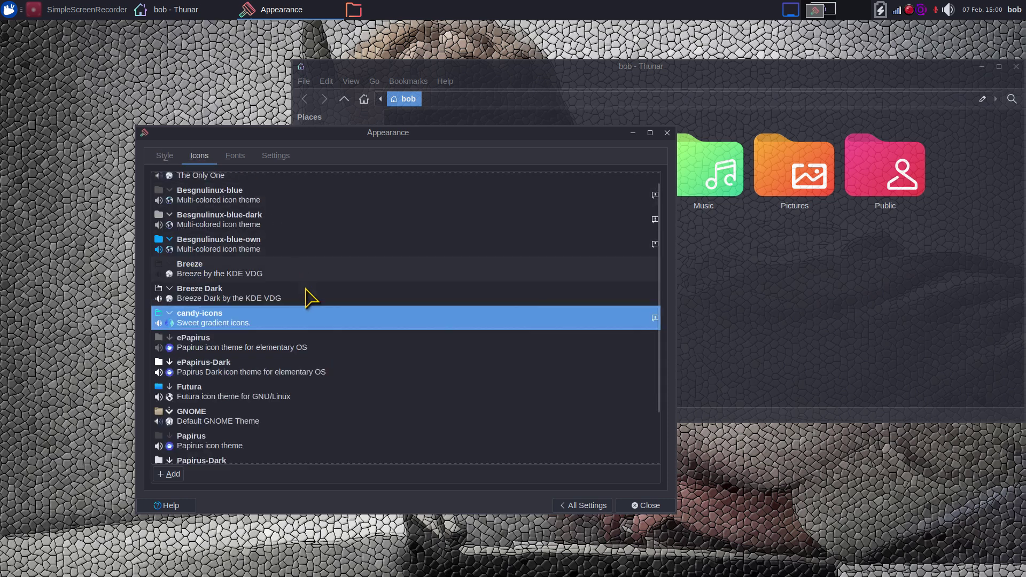
scroll(308, 294, down, 2)
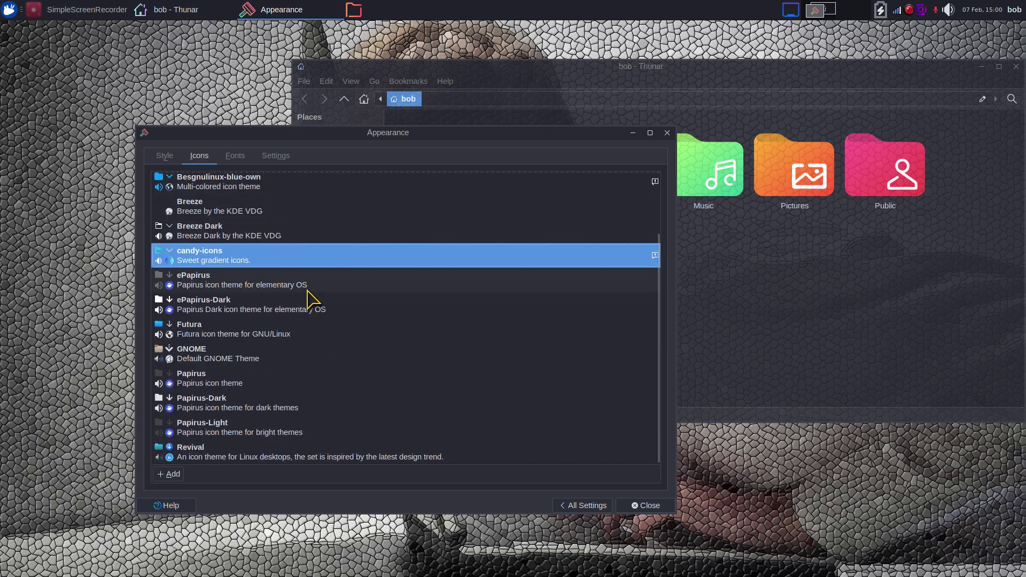
click(191, 335)
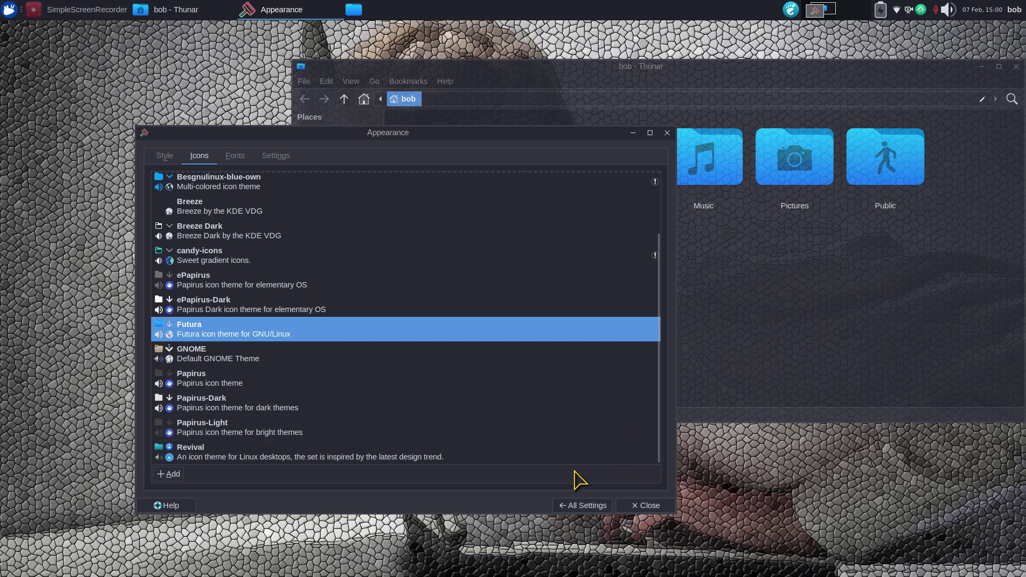
Step: Try the Maya-Orange, Maya-White and Maya-Black cursors, then settle on Empty-Butterfly-Yellow-vr5 at size 72
click(582, 505)
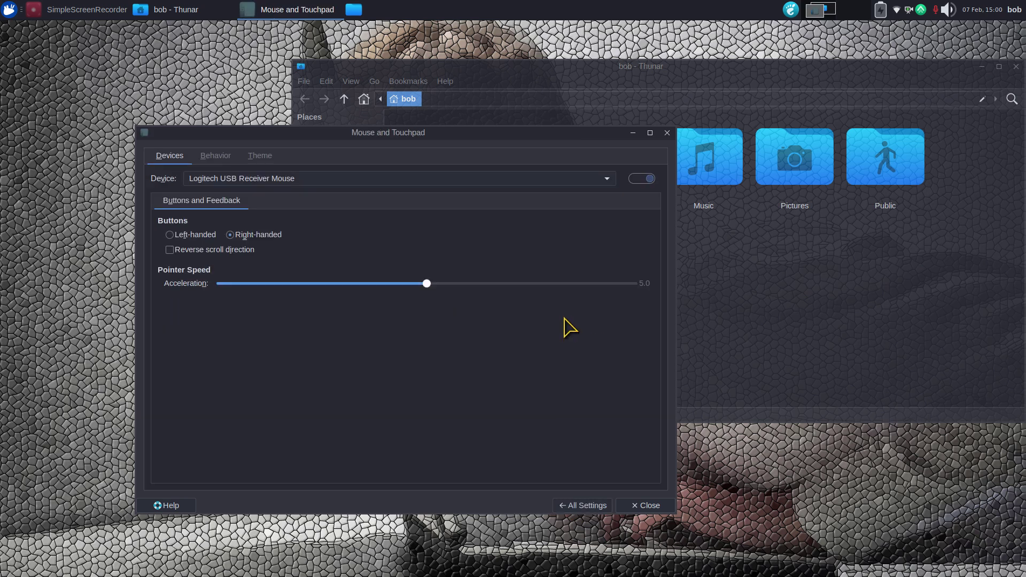
click(259, 156)
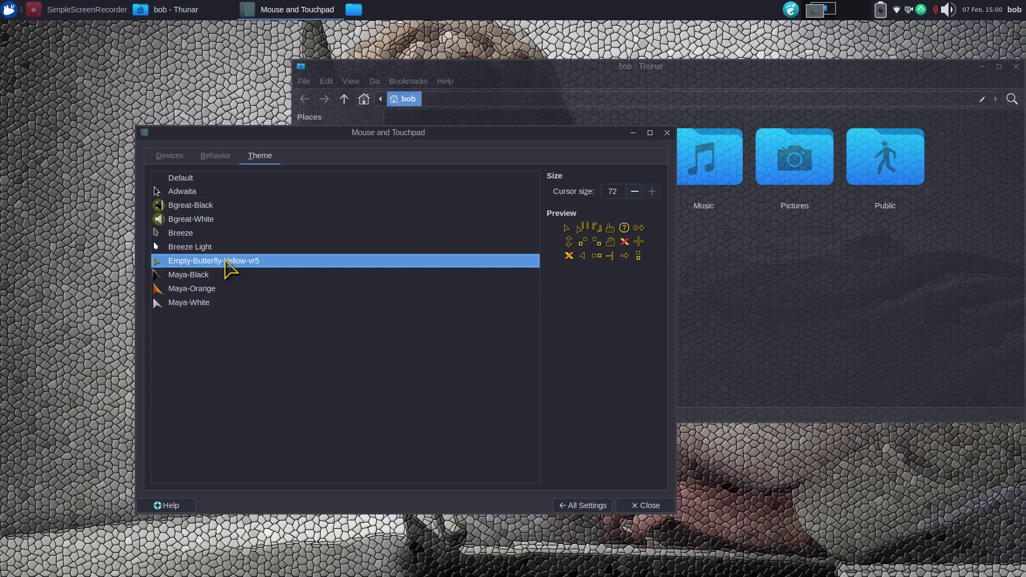
click(187, 288)
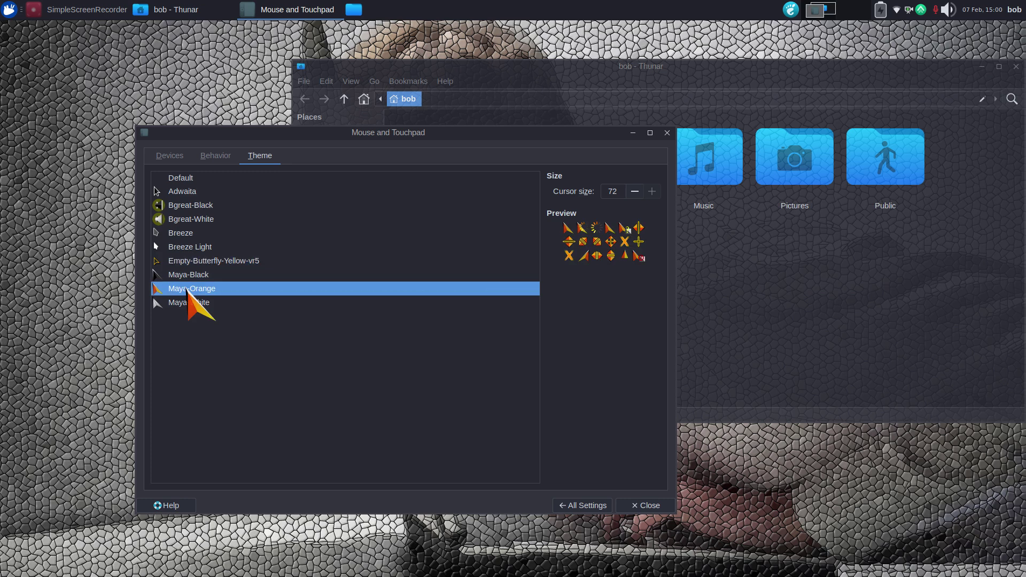
click(190, 301)
click(195, 289)
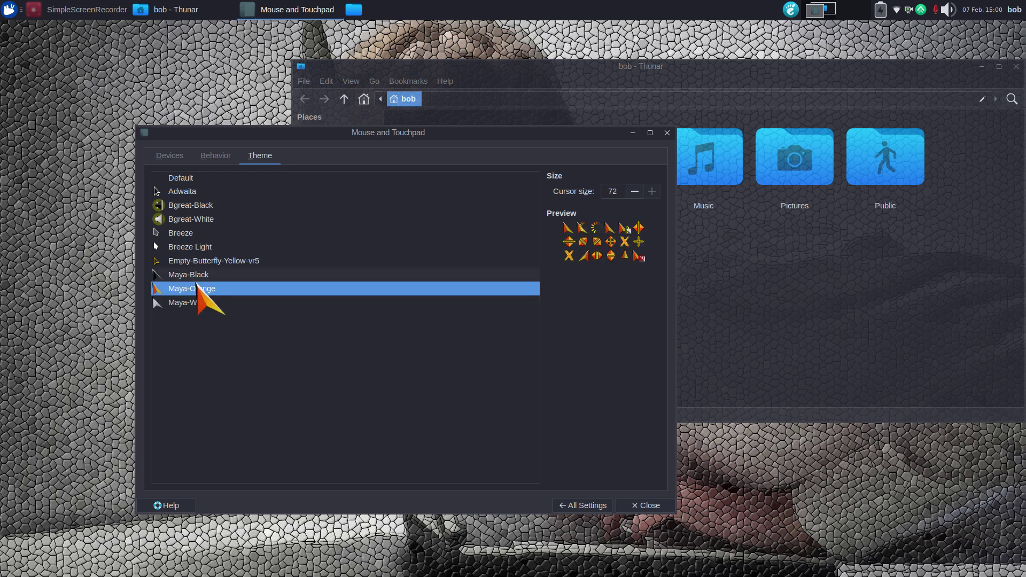
click(196, 276)
click(197, 289)
click(197, 302)
click(198, 289)
click(201, 262)
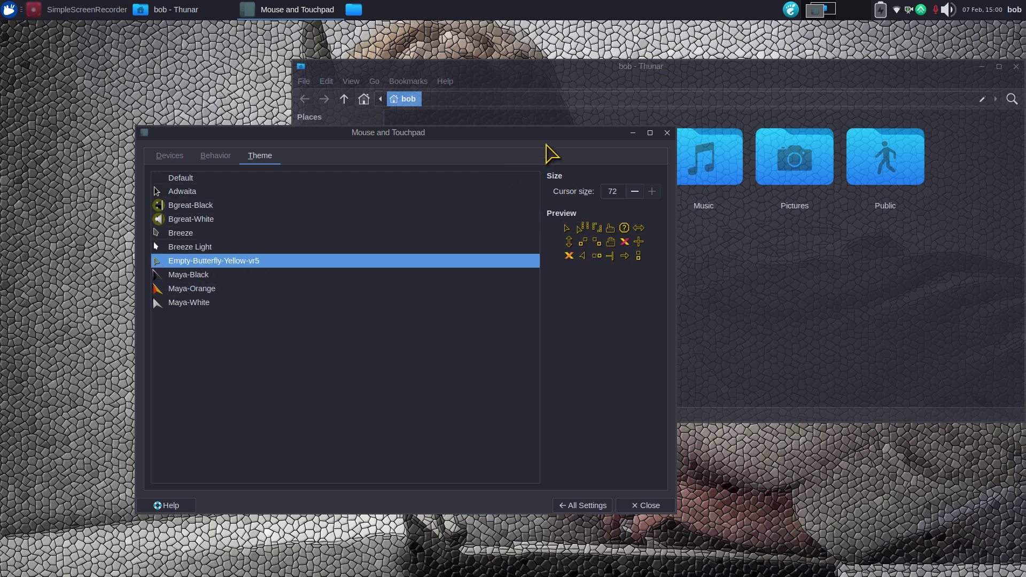
click(563, 81)
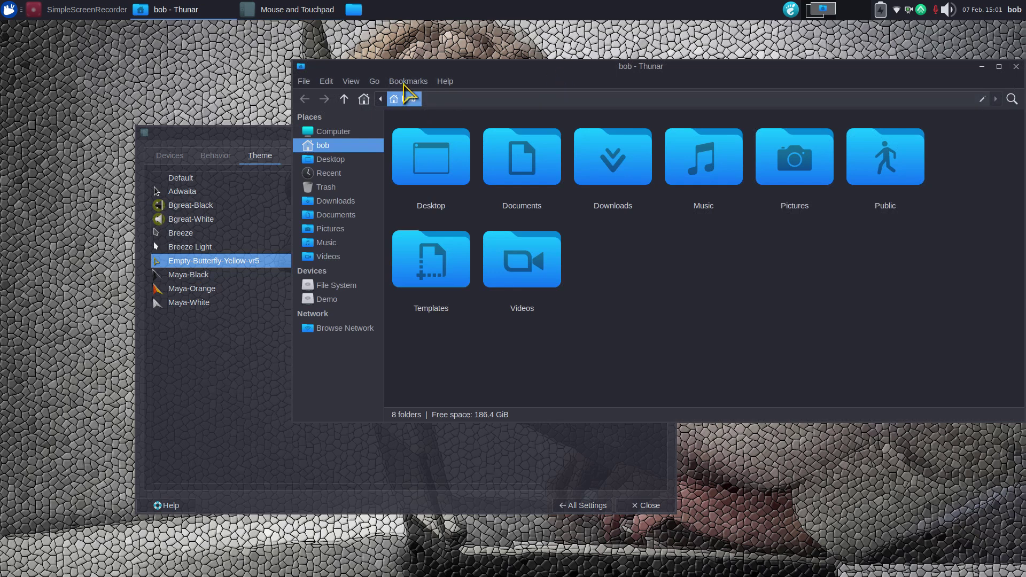
Step: Enable Show Hidden Files in Thunar to reveal .cache, .config and .icons in bob's home
click(351, 81)
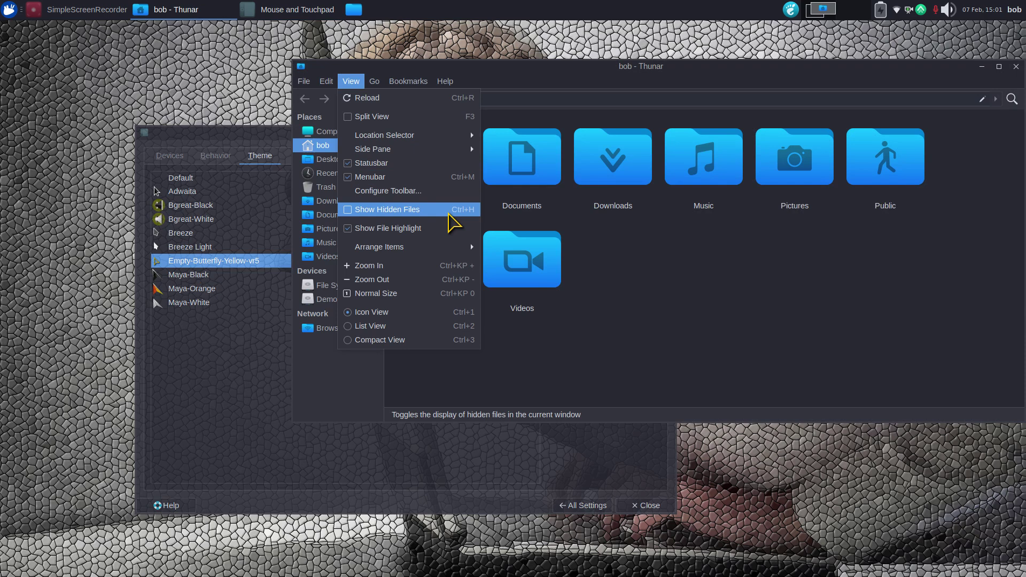
click(453, 210)
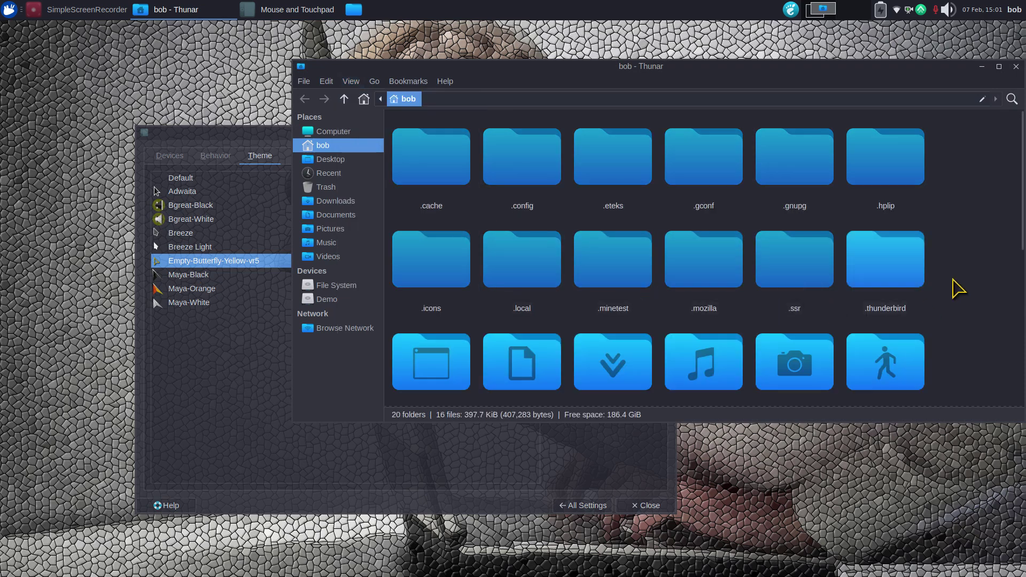
right_click(956, 151)
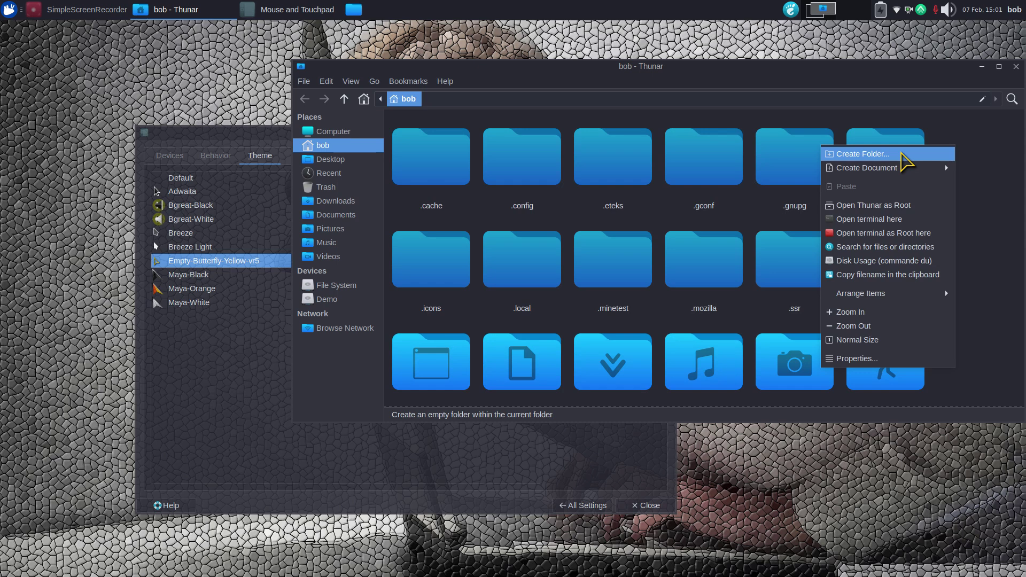
click(984, 137)
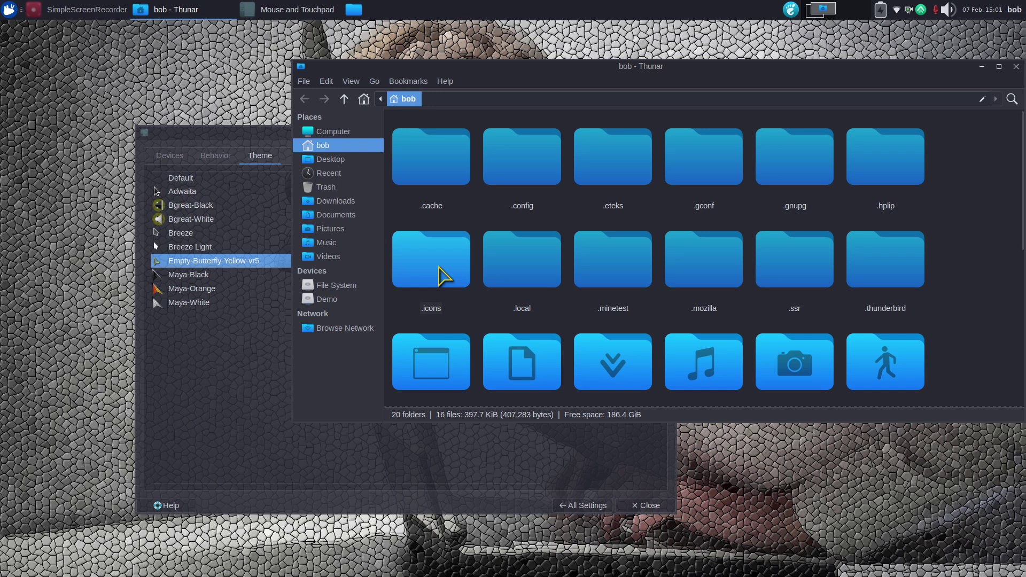
Step: Open .icons and select the Empty-Butterfly-Yellow-vr5, candy-icons and Futura theme folders
double_click(439, 268)
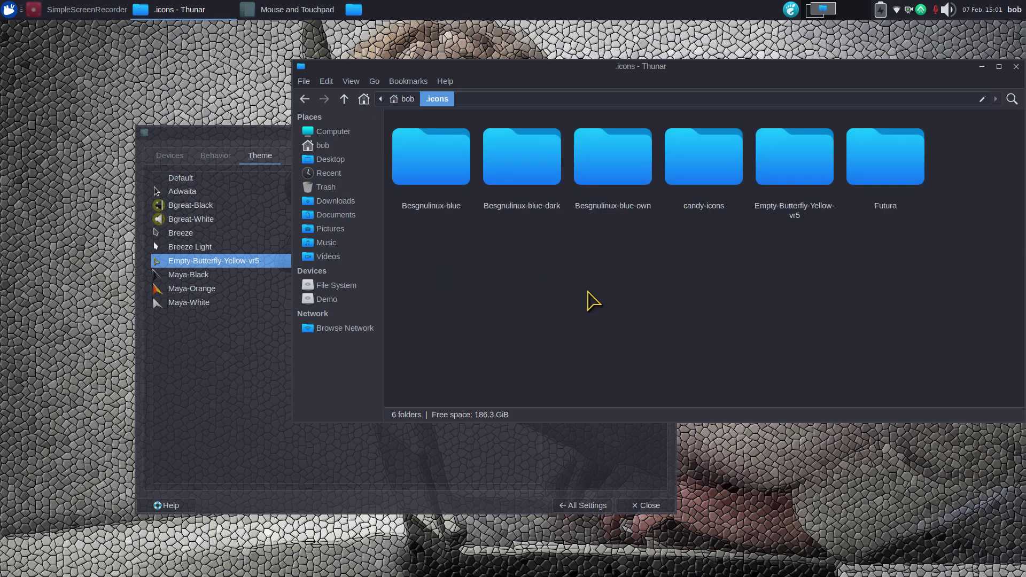
click(797, 174)
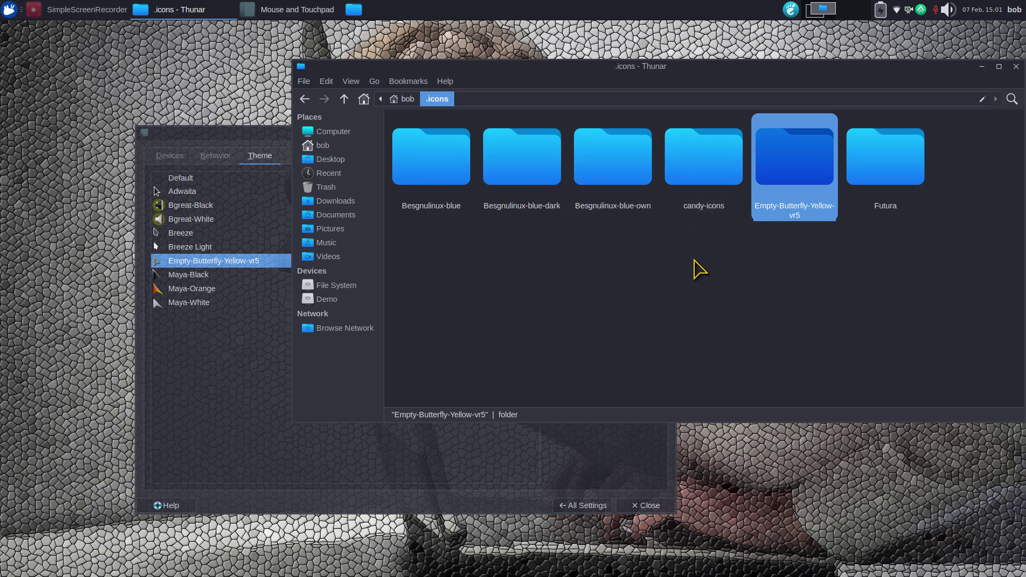
click(700, 177)
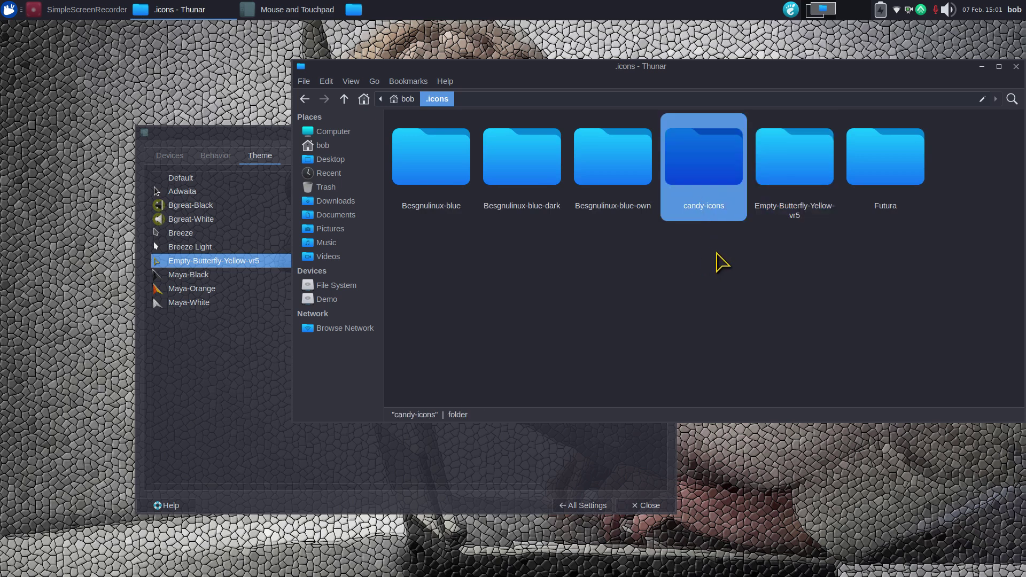
click(888, 170)
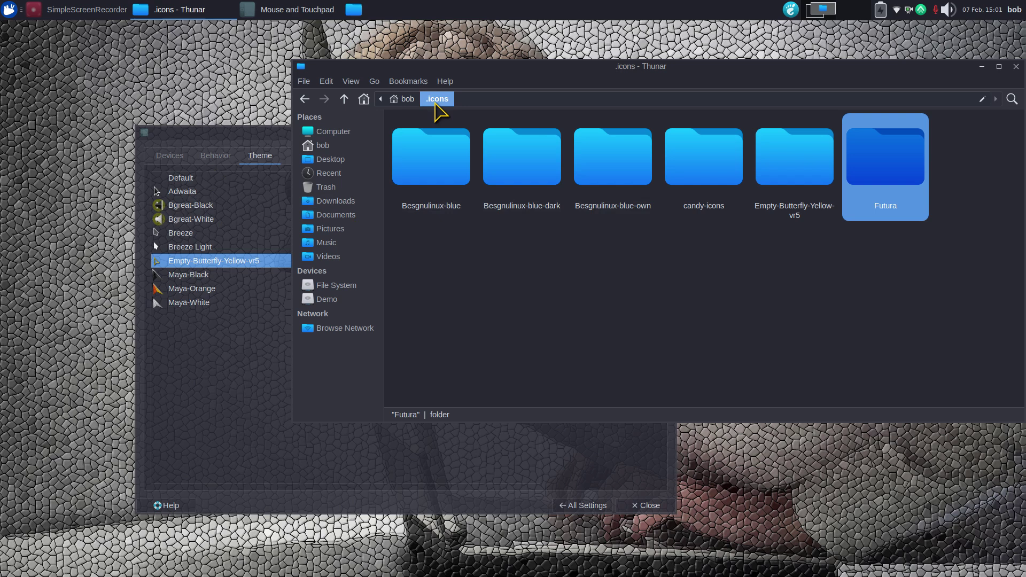
Step: Switch the cursor theme to Maya-Orange and return Thunar to the bob home folder
click(402, 99)
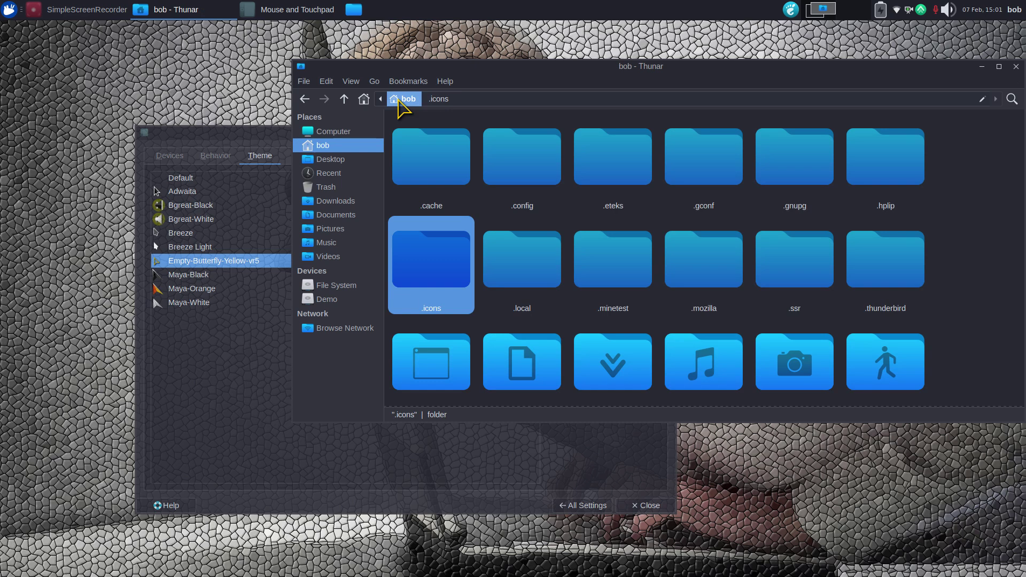
click(195, 291)
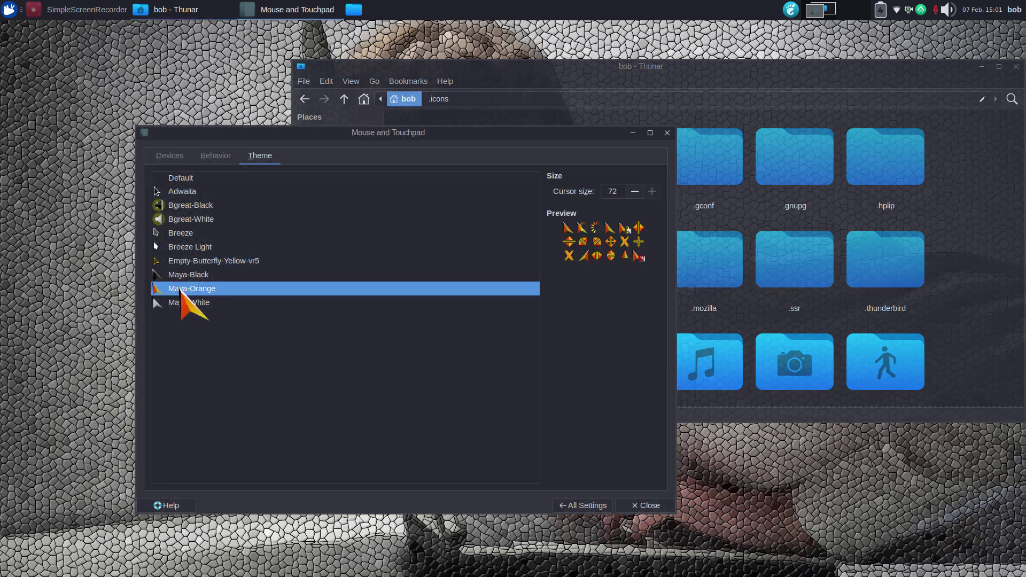
click(659, 74)
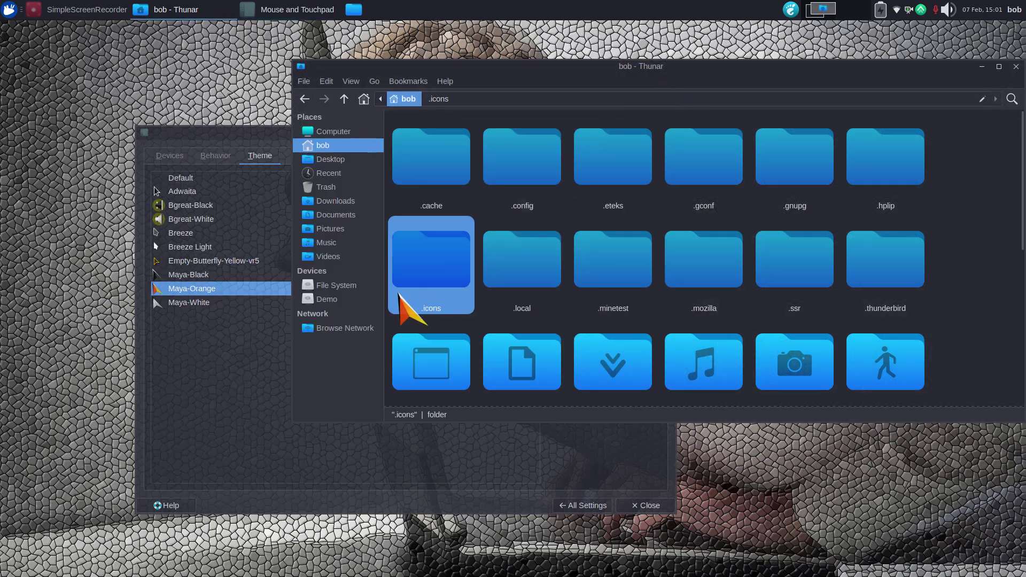
Step: Browse from the File System root into /usr/share
click(350, 286)
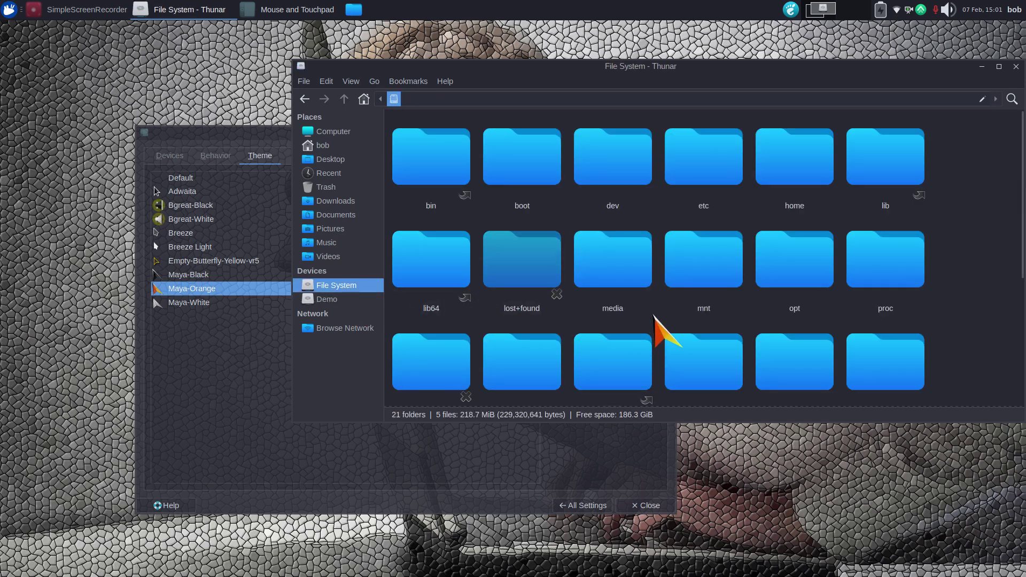
ctrl+scroll(655, 317, down, 2)
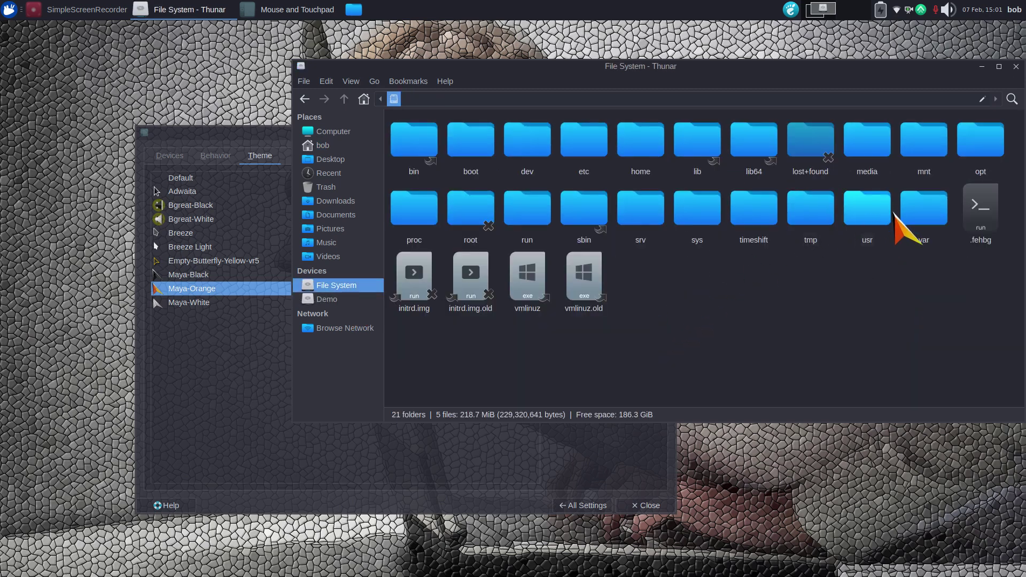
double_click(872, 212)
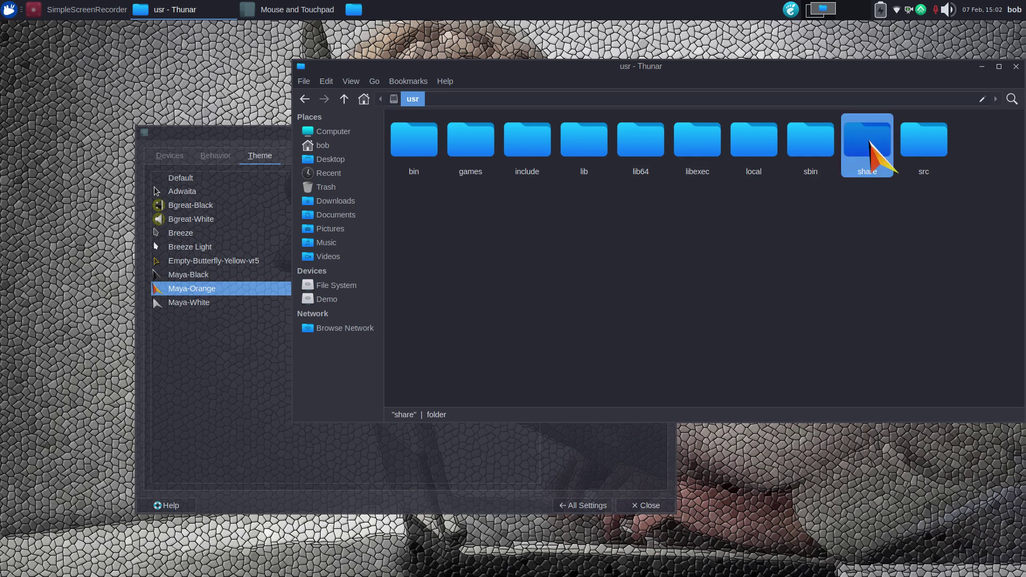
double_click(869, 150)
scroll(686, 263, down, 3)
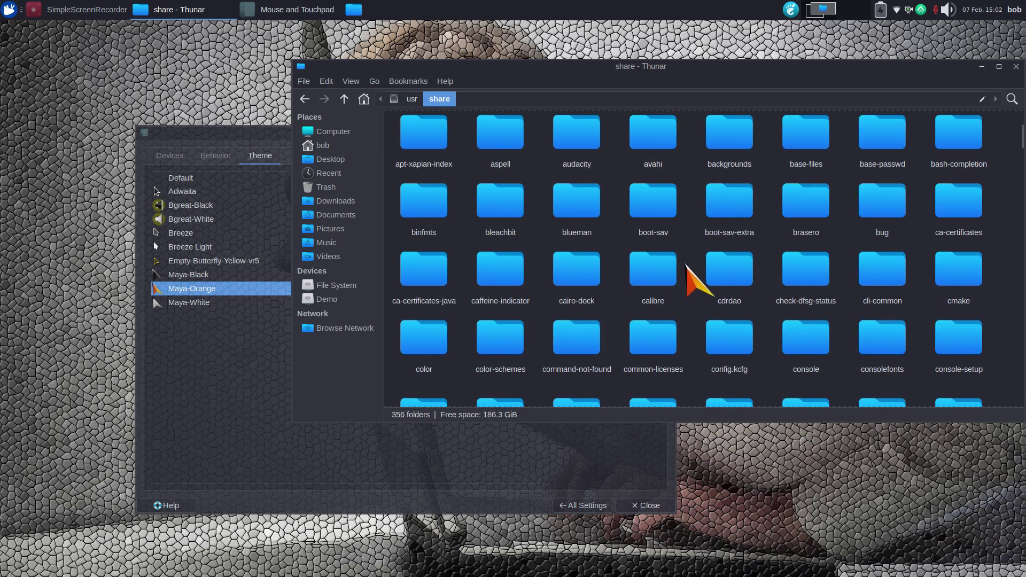
text(i)
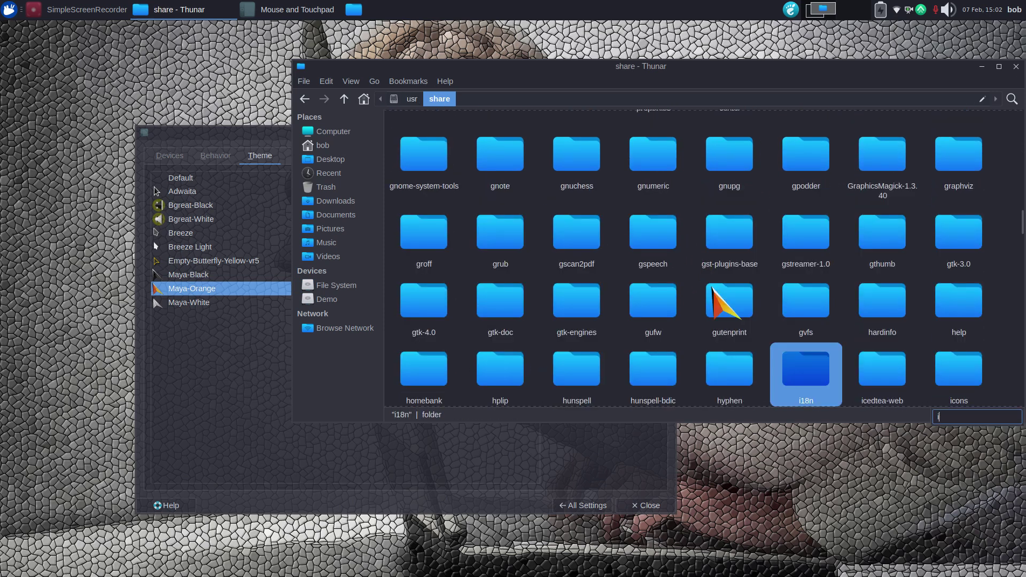
Step: Check the icons folder's Properties permissions to confirm it is owned by root
click(949, 367)
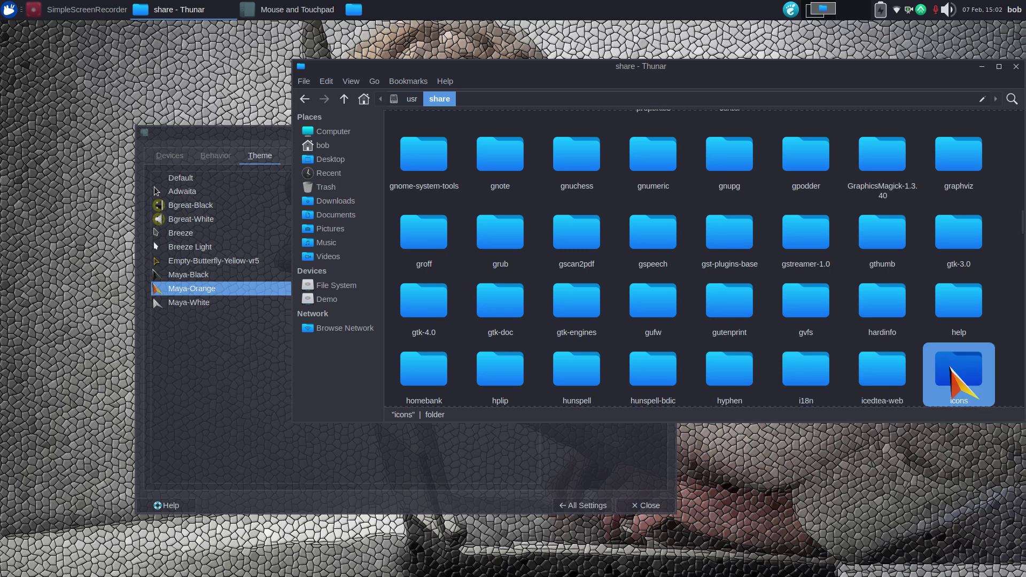
right_click(950, 367)
click(932, 355)
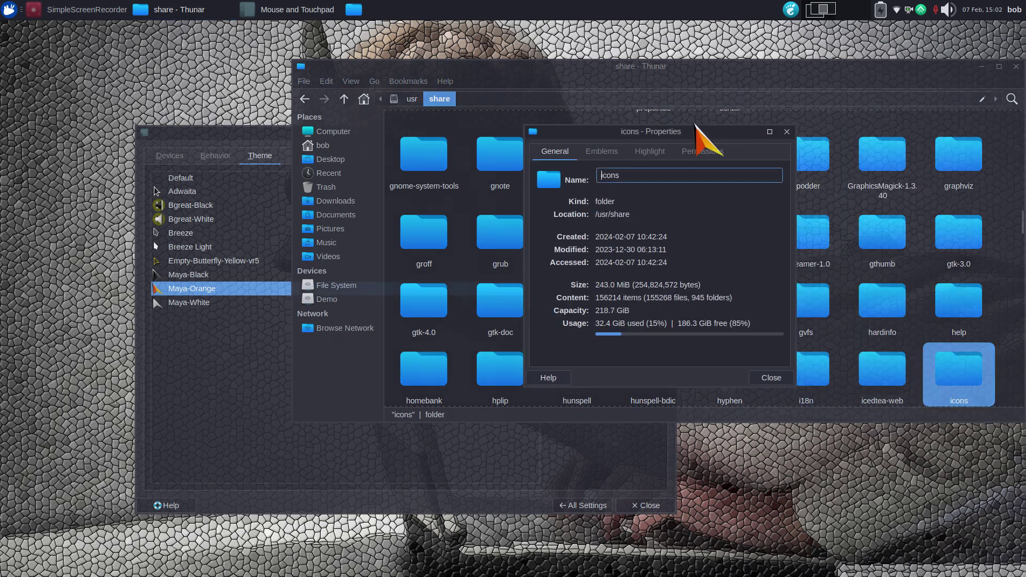
click(700, 152)
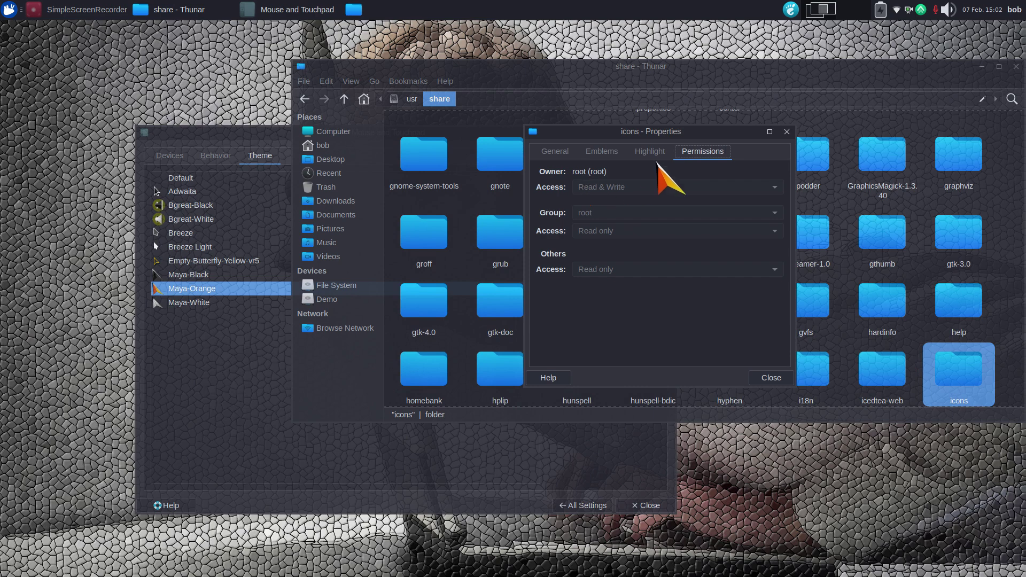
click(787, 132)
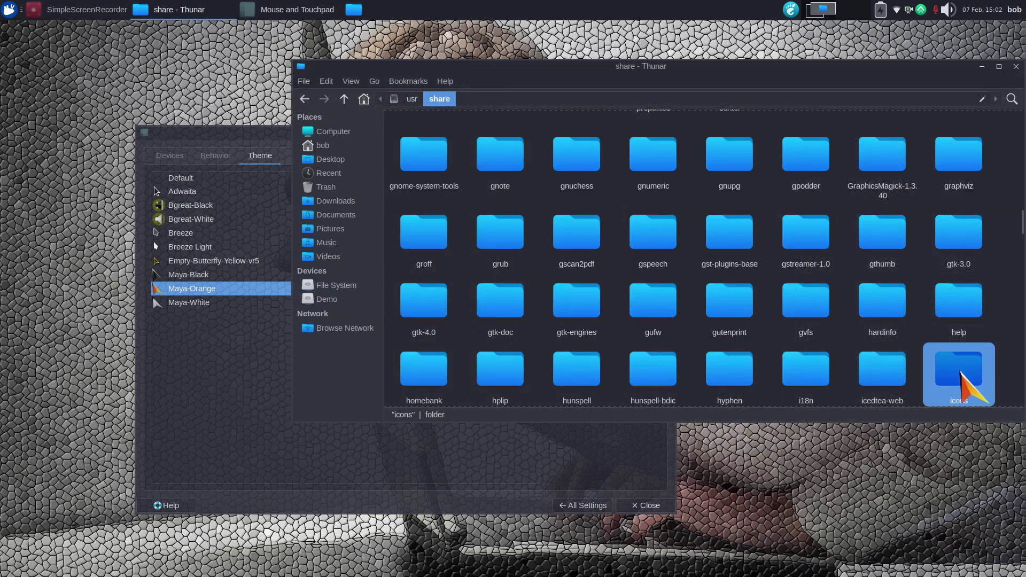
Step: Open /usr/share/icons and select the Maya-Orange theme folder
drag(945, 70, 899, 39)
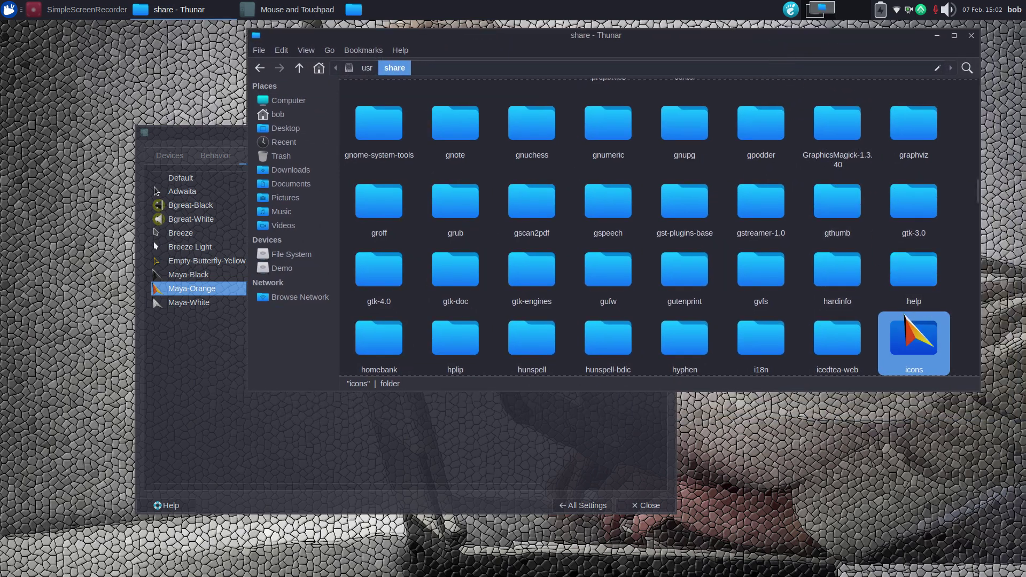
double_click(904, 315)
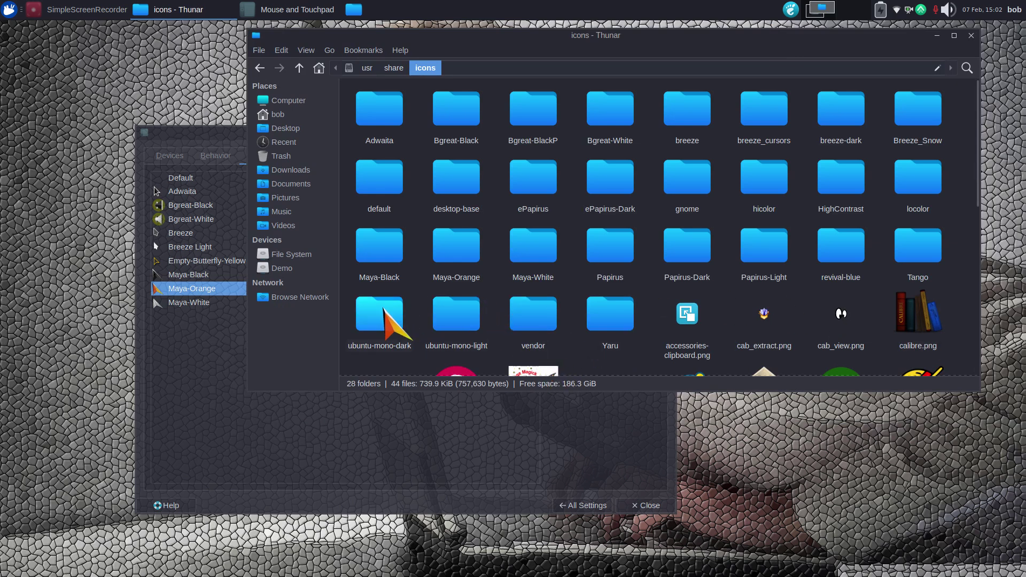
click(464, 250)
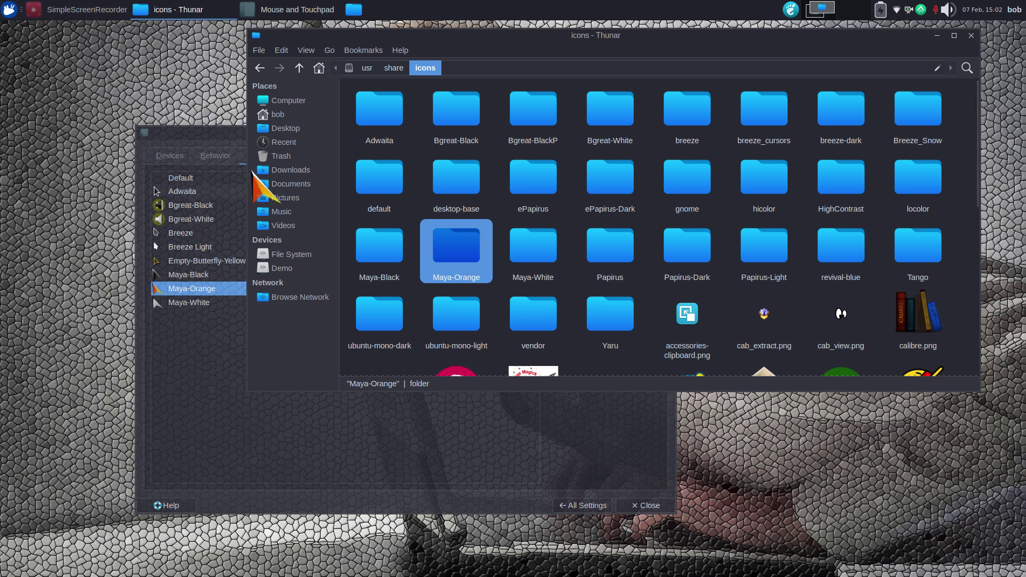
Step: Restore the Empty-Butterfly-Yellow-vr5 cursor theme and open the home .icons folder
click(283, 114)
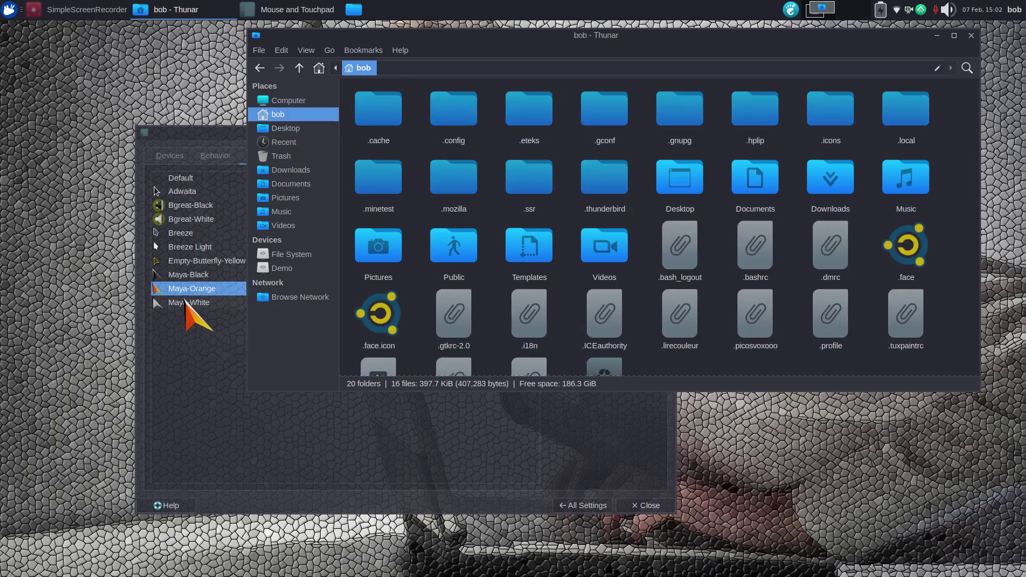
click(188, 261)
click(662, 50)
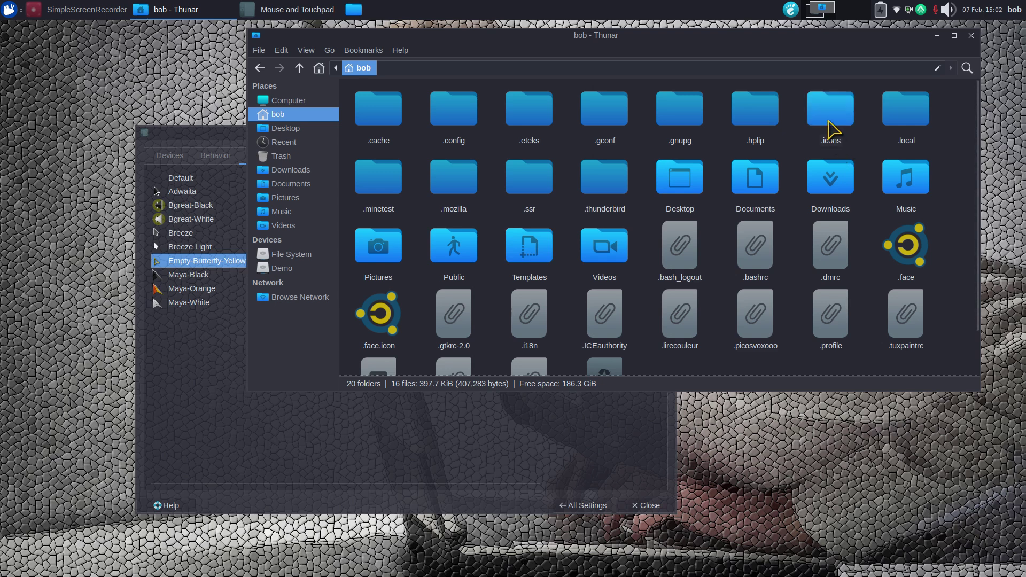
double_click(830, 128)
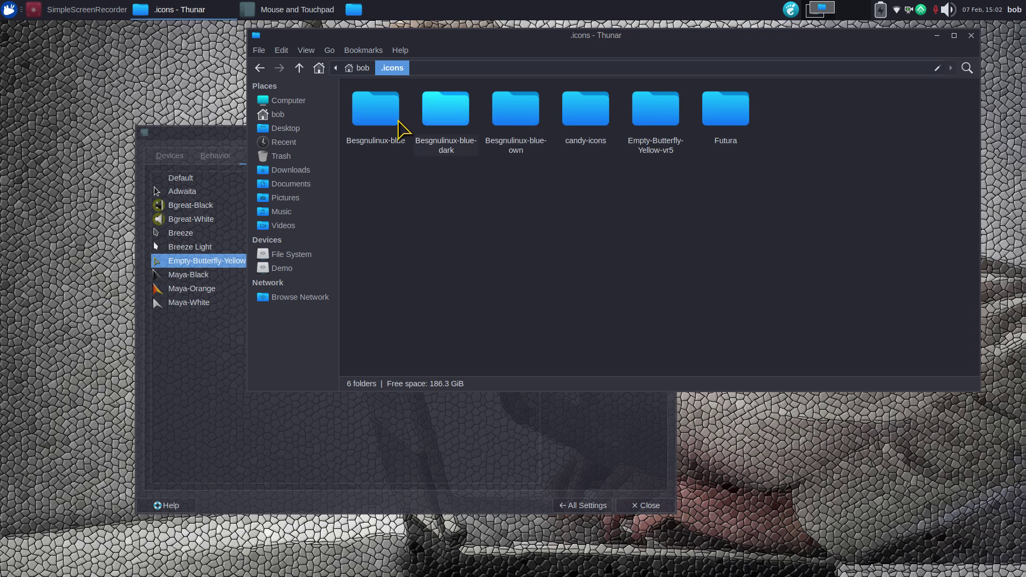
Step: Reopen Appearance from All Settings alongside the .icons folder window
click(216, 137)
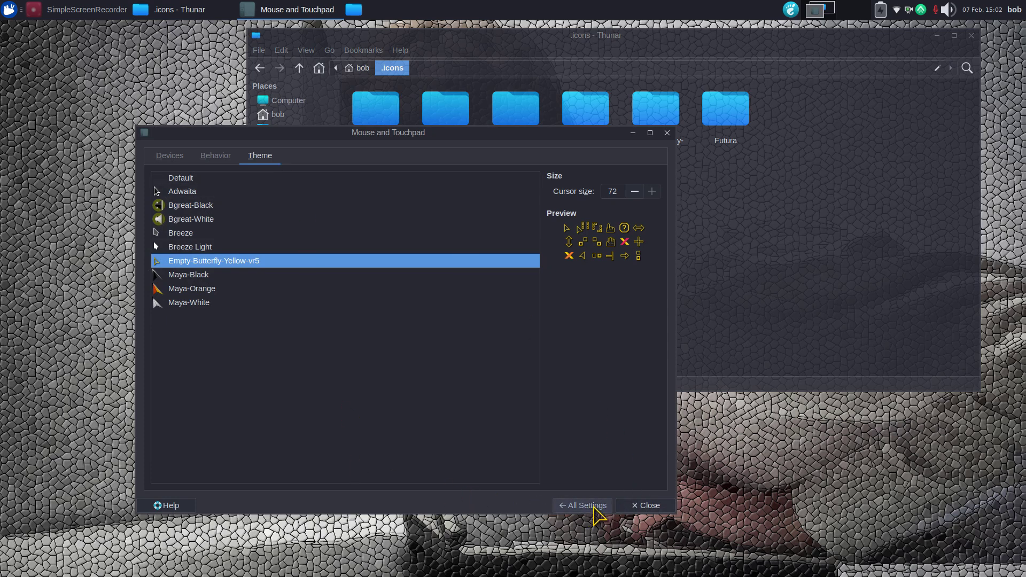
click(580, 505)
click(286, 188)
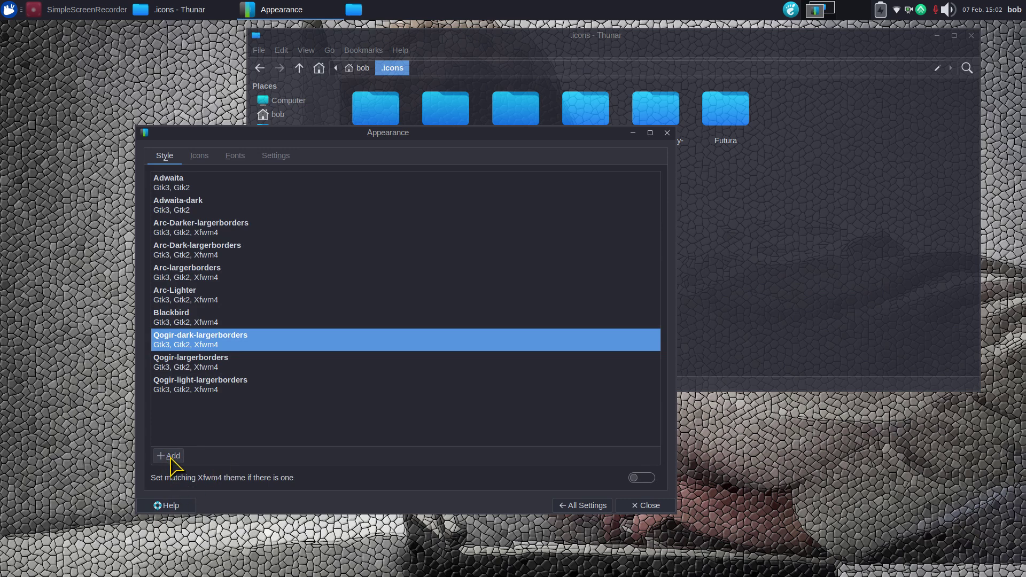
click(748, 224)
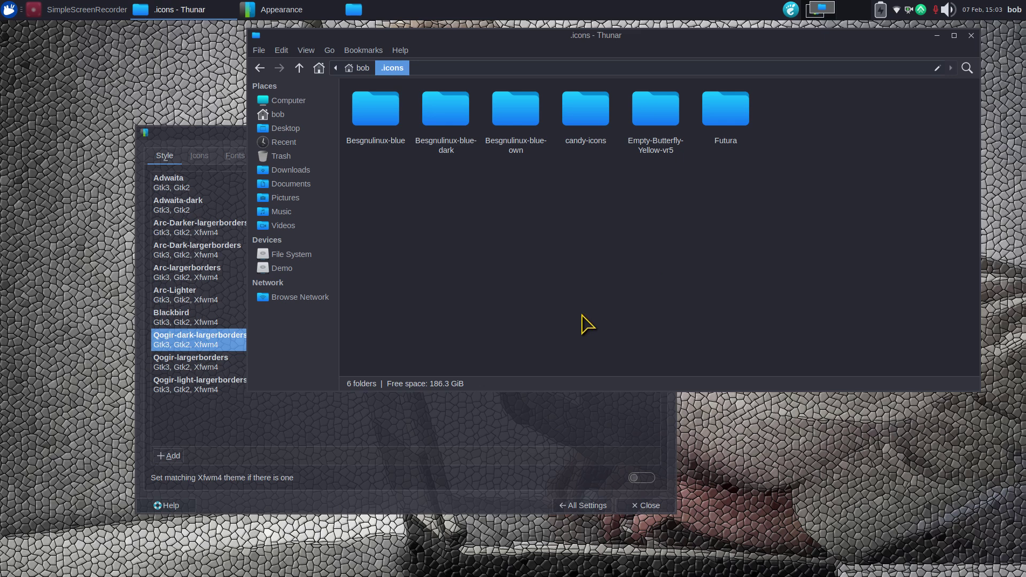
click(453, 427)
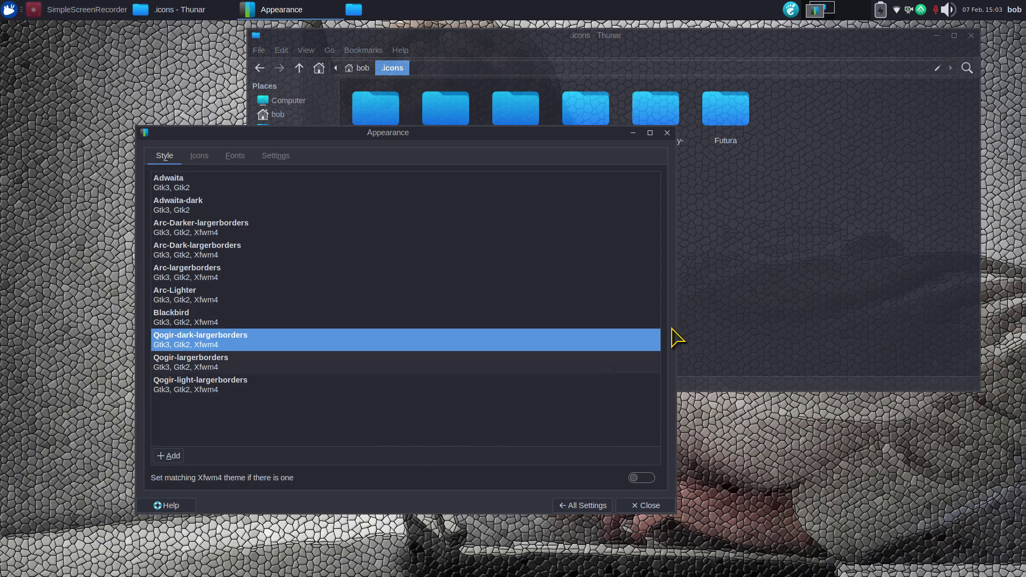
Step: Delete the Futura theme folder from .icons
click(764, 243)
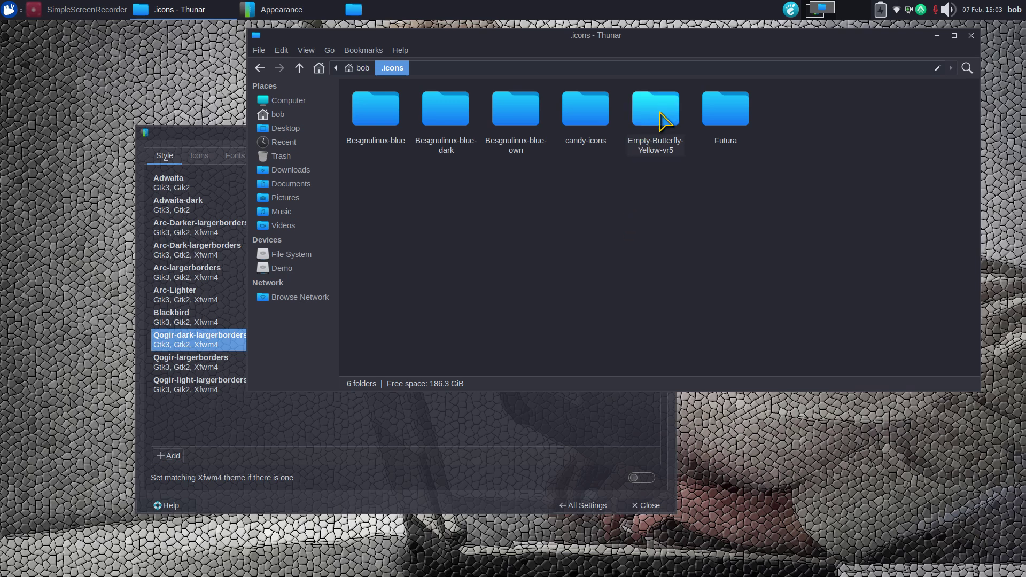
click(724, 114)
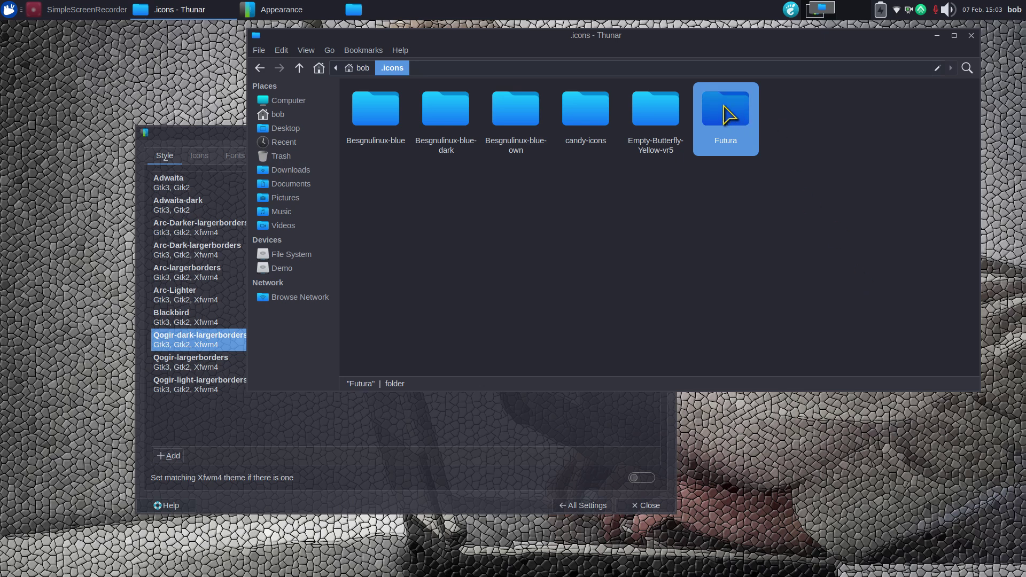
key(Delete)
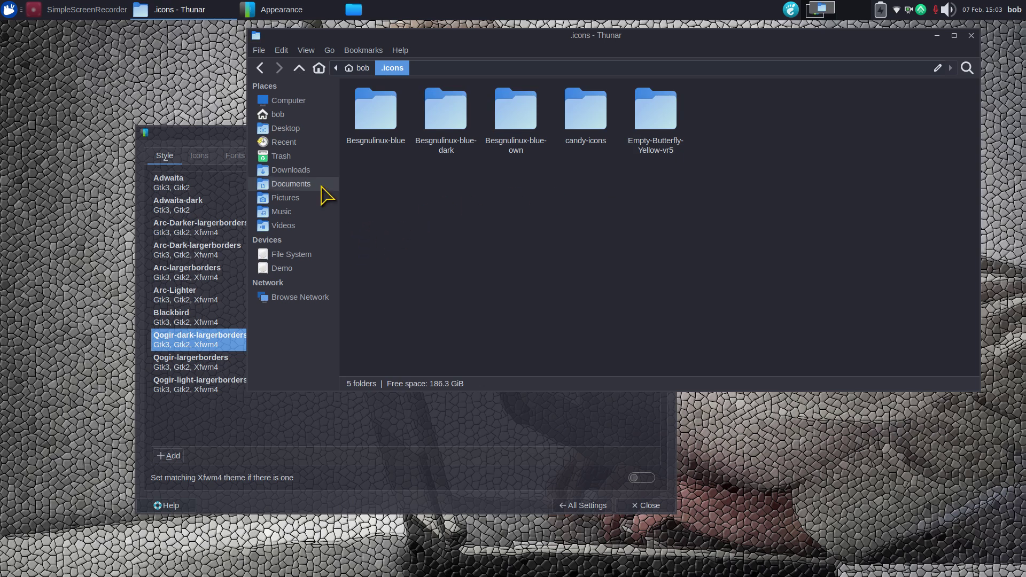
Step: Restore Futura from the Trash and return to the .icons folder
click(285, 156)
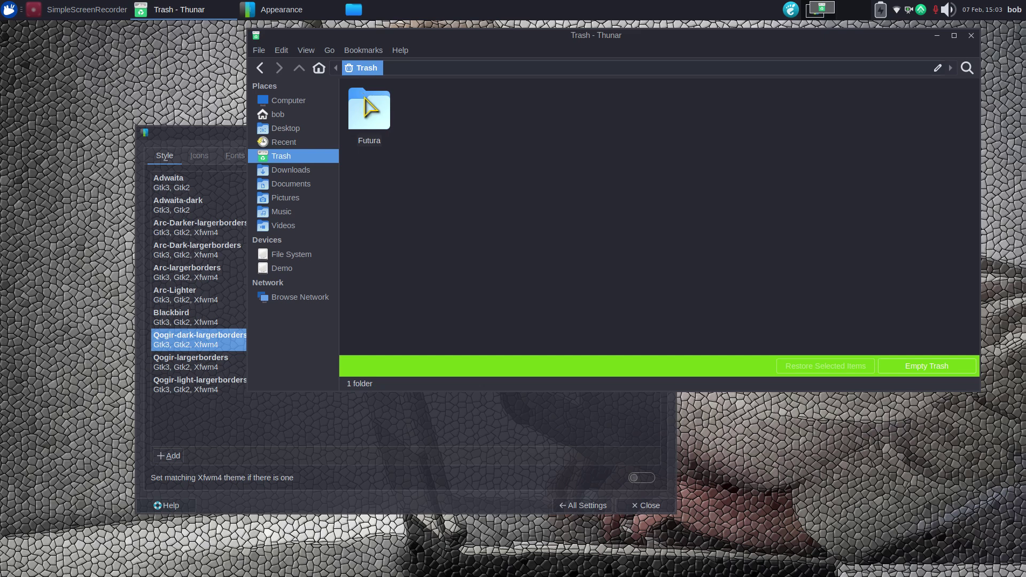
click(369, 109)
right_click(367, 103)
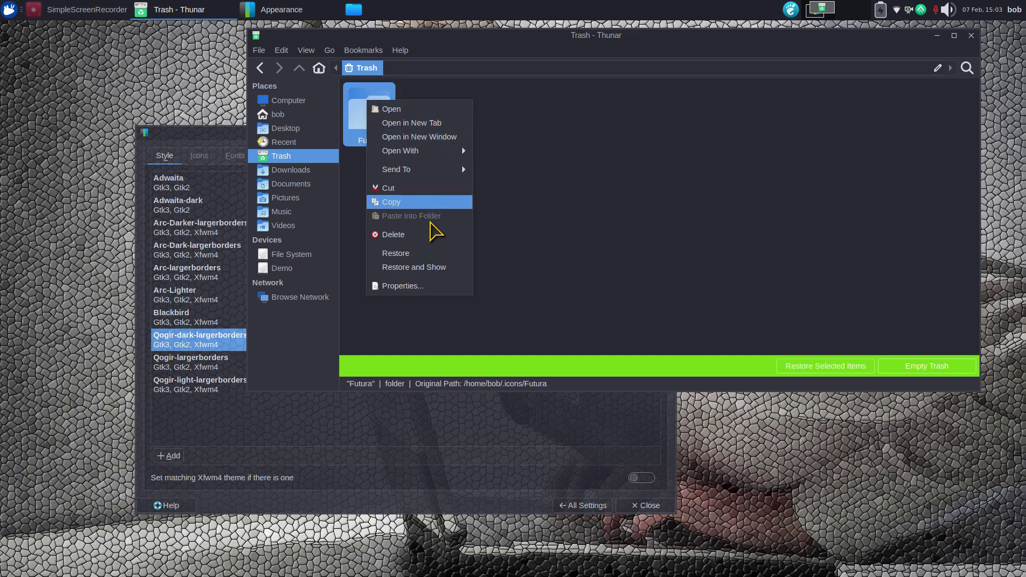
click(429, 254)
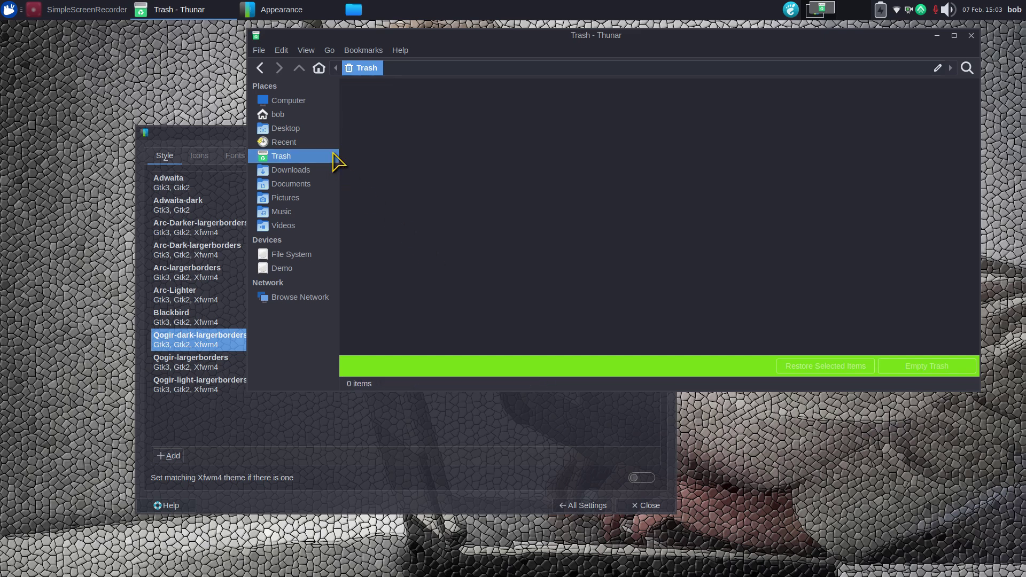
click(260, 68)
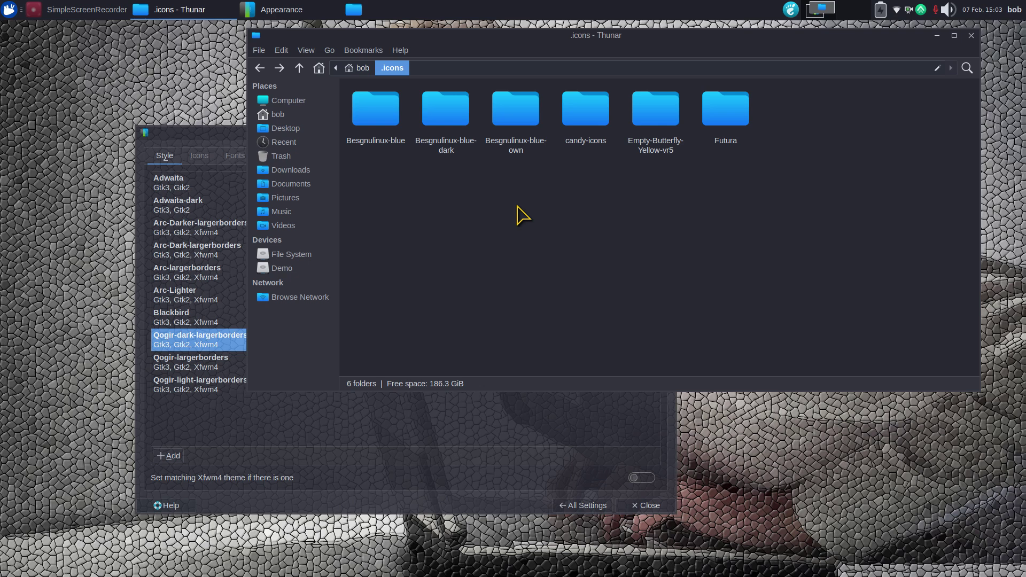
drag(482, 43, 578, 68)
Step: Rearrange the Appearance and Thunar windows and open the Downloads folder
click(314, 134)
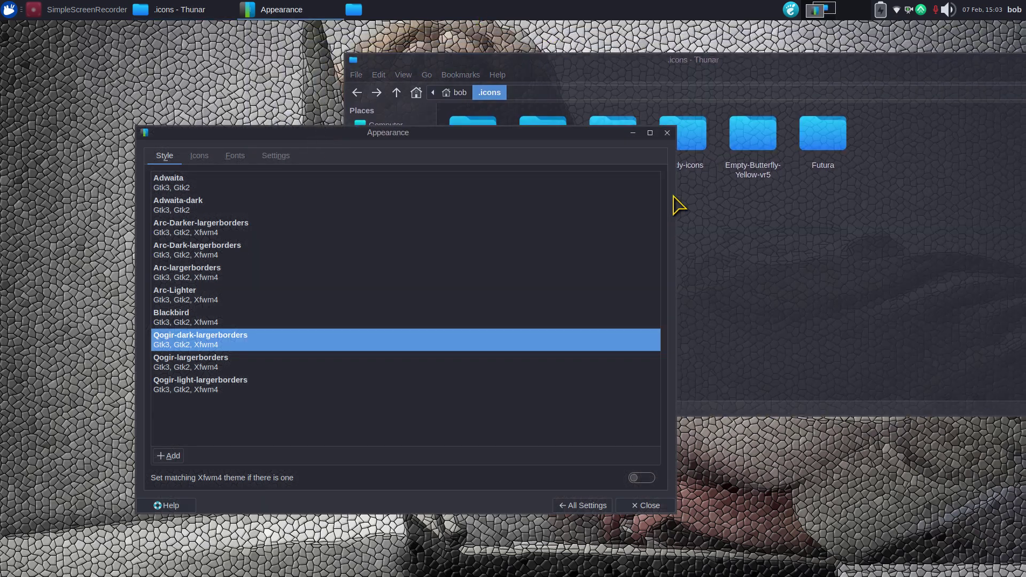
click(759, 266)
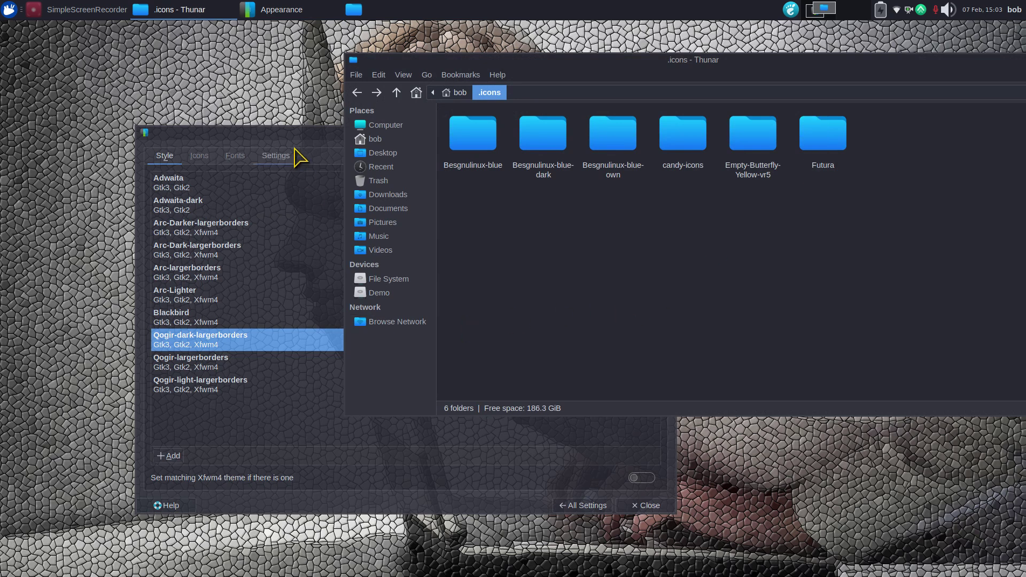
drag(299, 138, 255, 116)
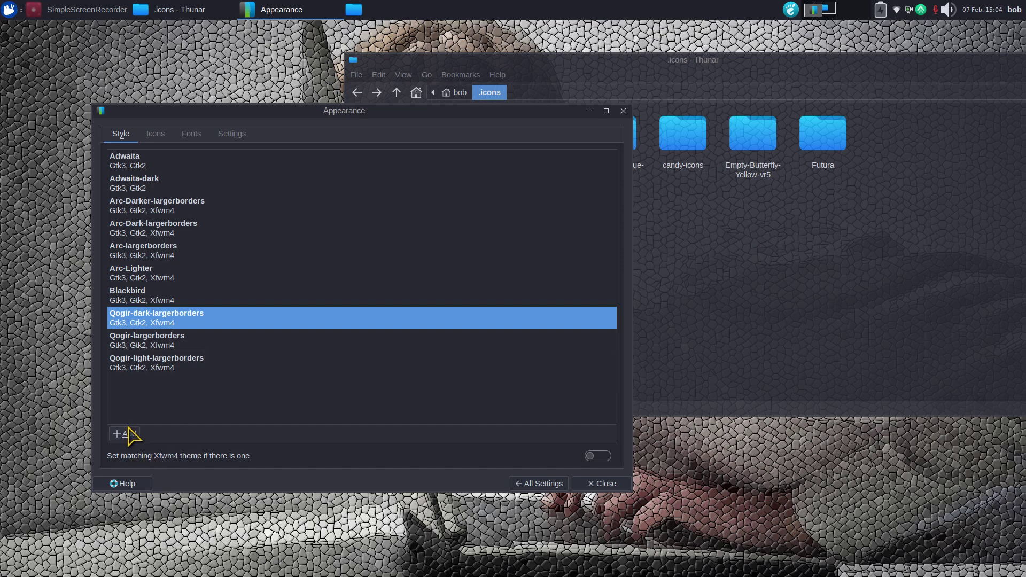
click(790, 289)
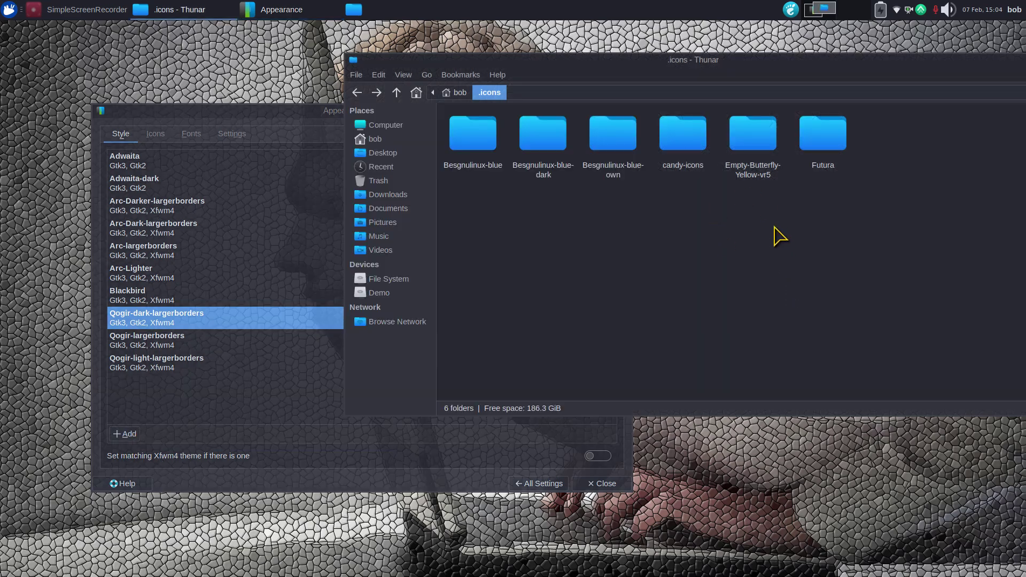
click(388, 195)
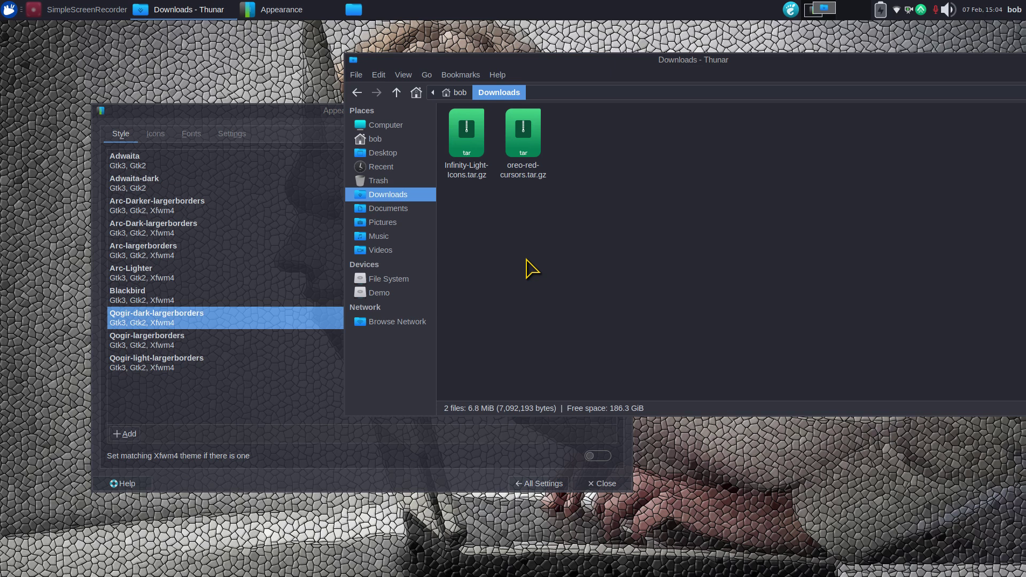
Step: Extract oreo-red-cursors.tar.gz and Infinity-Light-Icons.tar.gz here and select the resulting folders
right_click(526, 128)
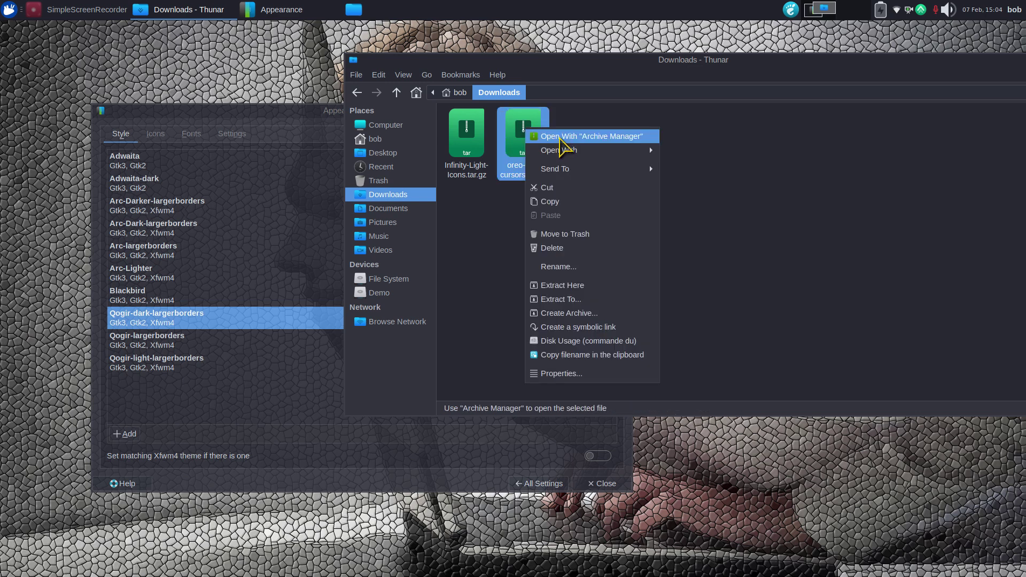
click(597, 286)
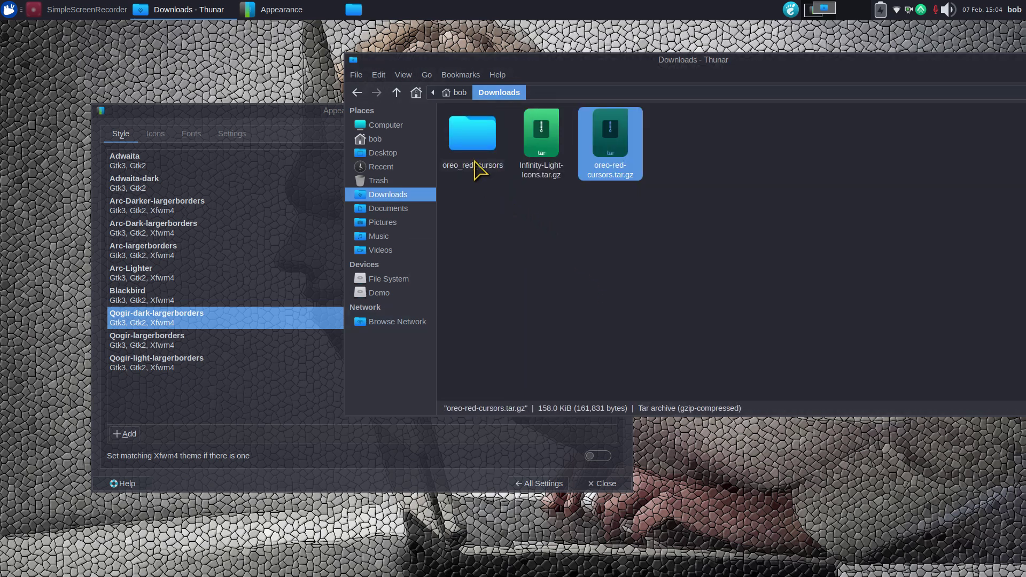
right_click(533, 132)
click(588, 289)
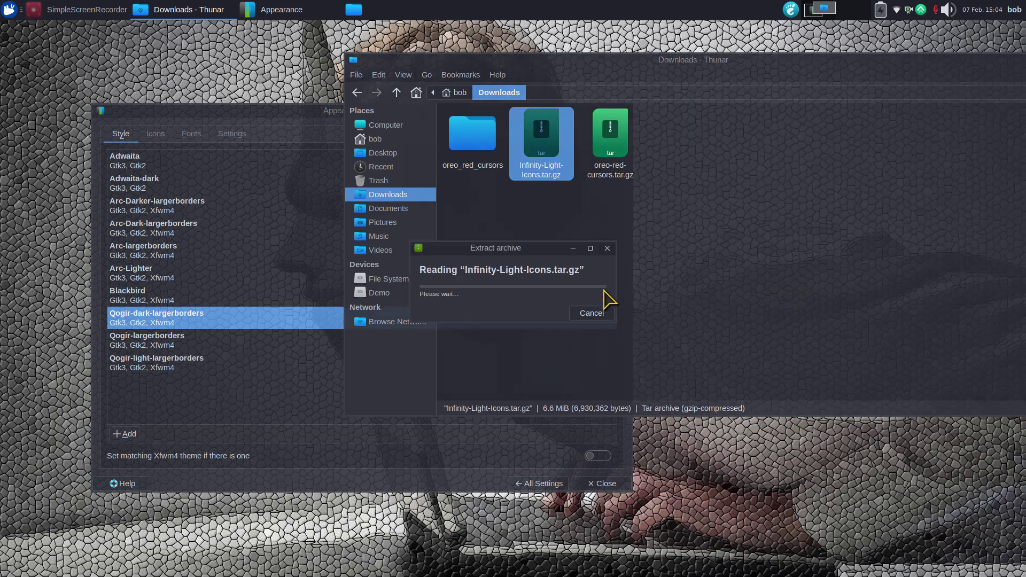
click(620, 300)
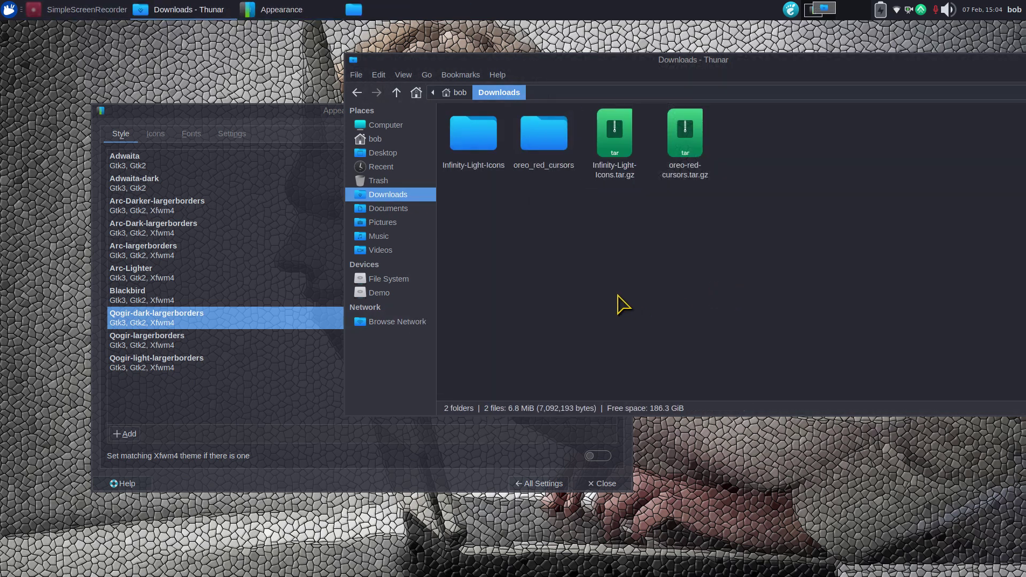
click(480, 155)
click(545, 142)
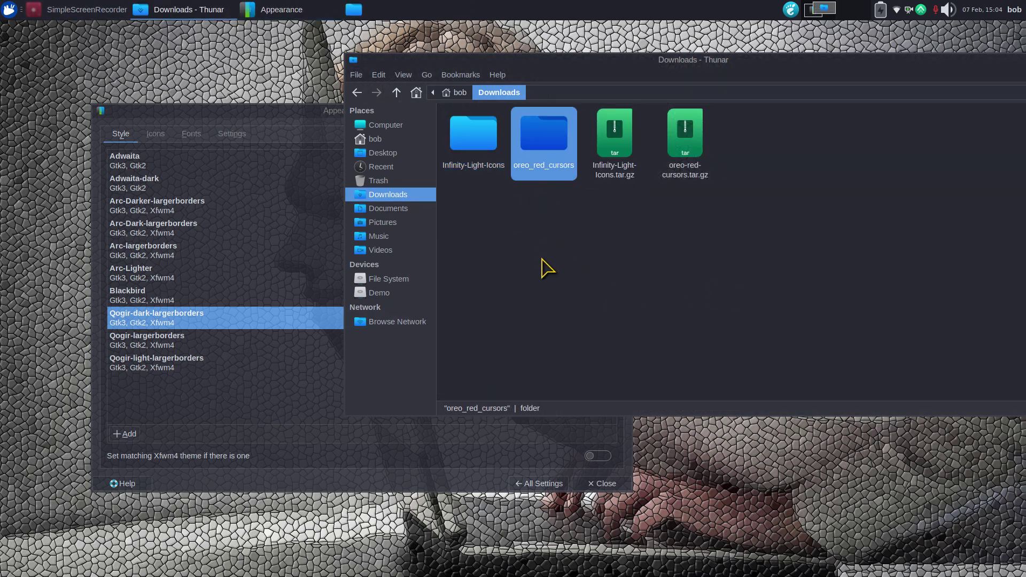
Step: Open the Mouse and Touchpad settings on the cursor Theme tab
click(447, 484)
click(537, 484)
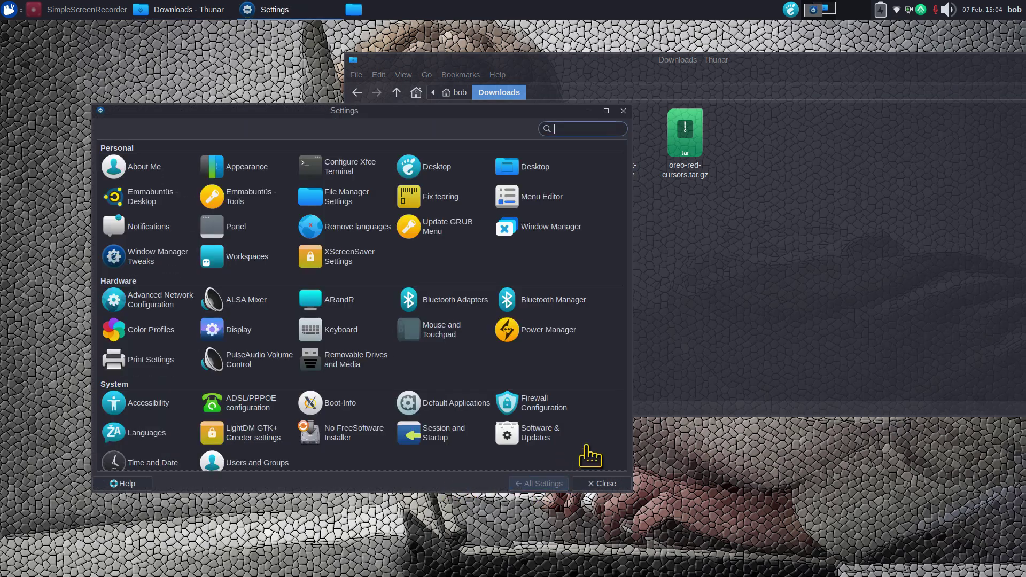
click(464, 330)
click(216, 135)
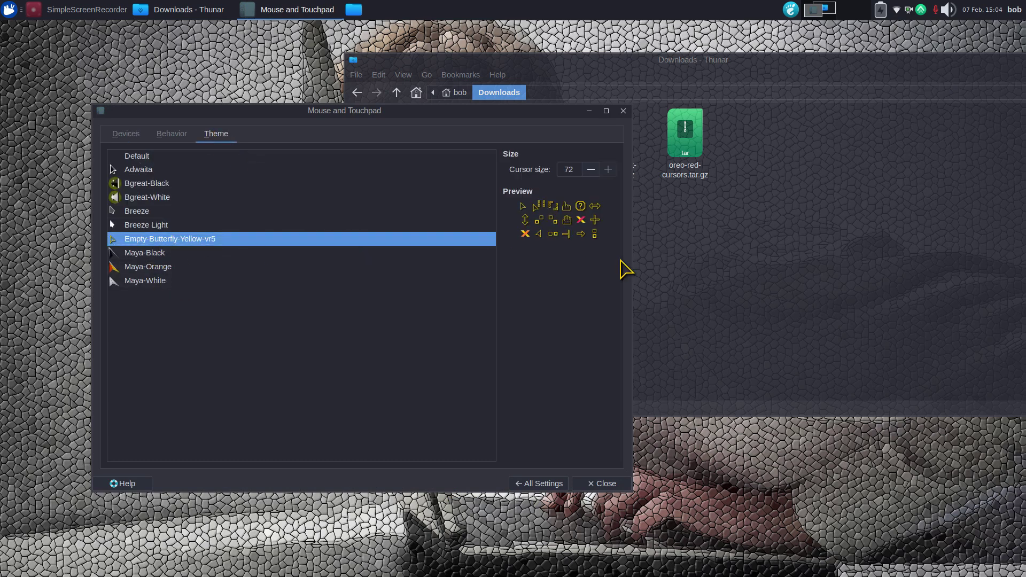
Step: Copy the Infinity-Light-Icons and oreo_red_cursors folders from Downloads into the home .icons folder
click(713, 272)
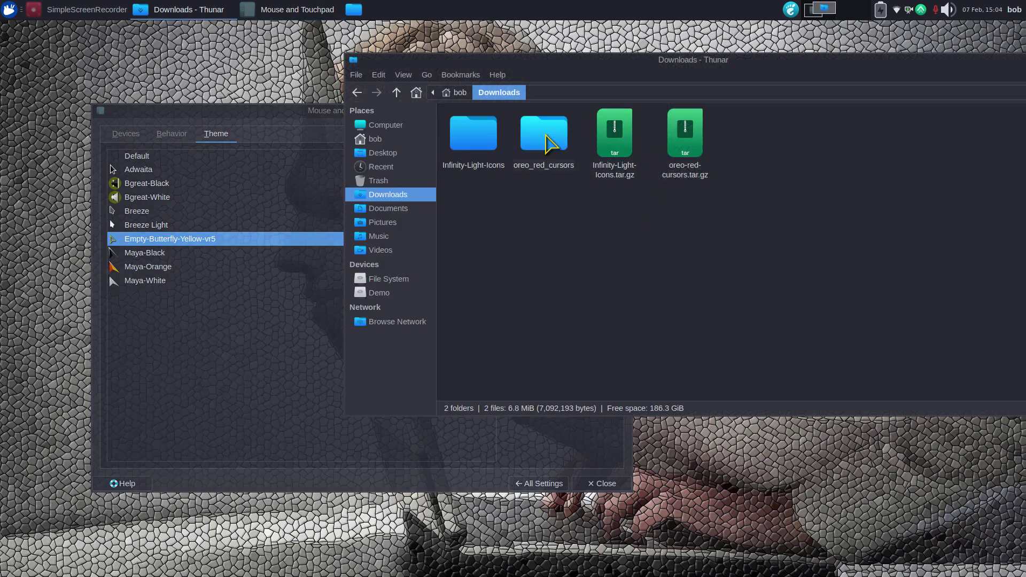
drag(566, 275, 473, 180)
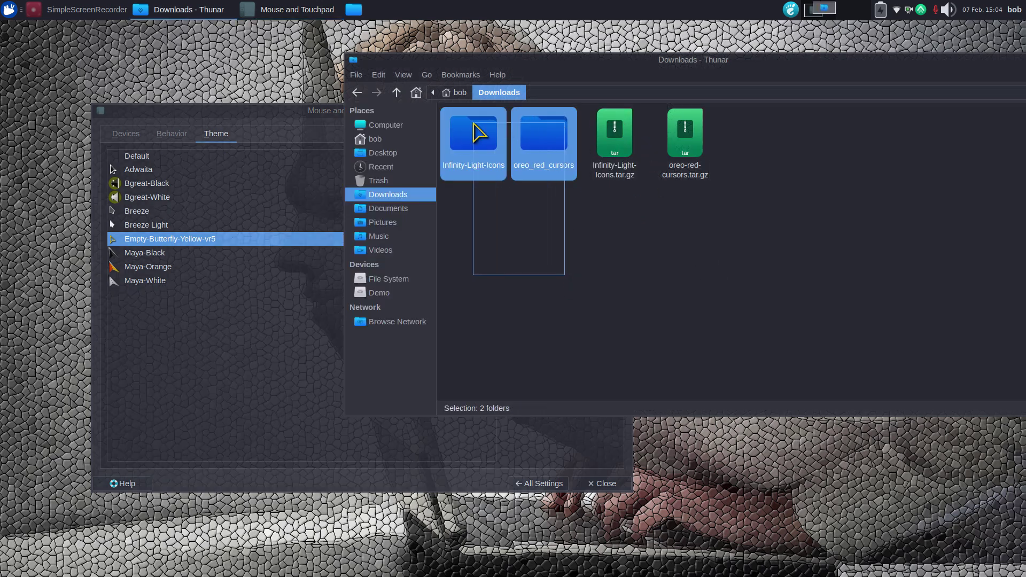
right_click(479, 128)
click(428, 172)
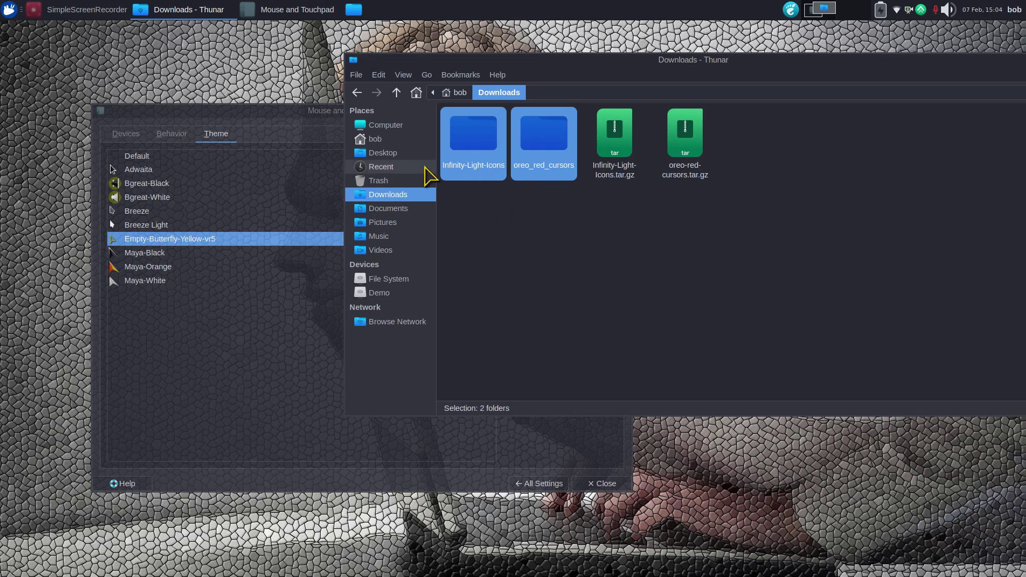
click(381, 140)
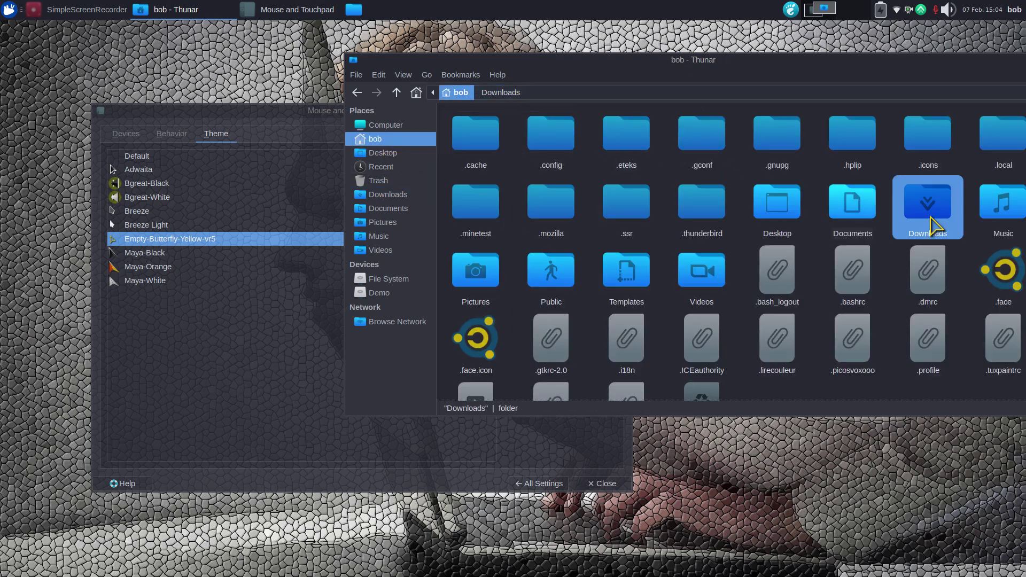
double_click(929, 139)
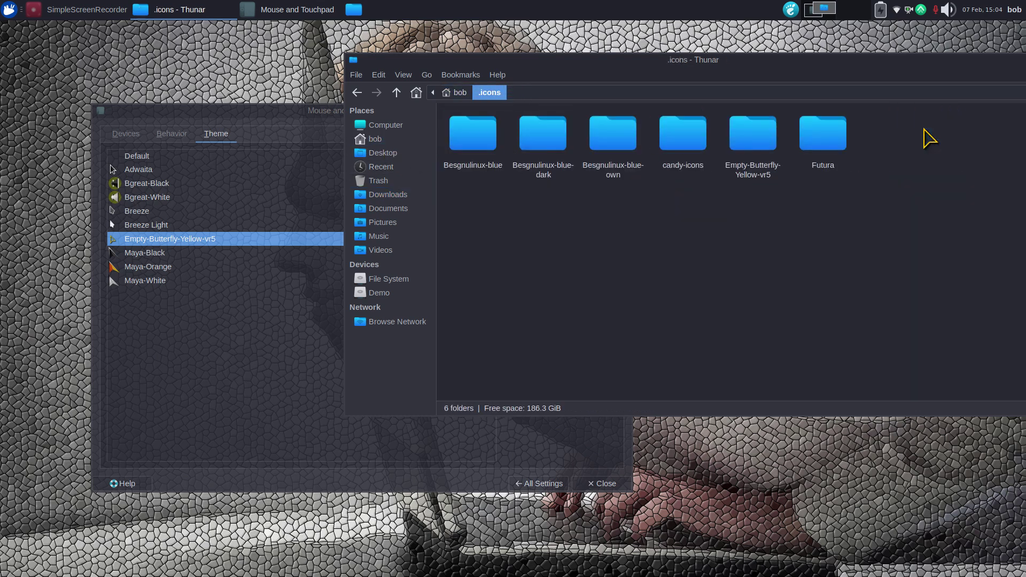
right_click(495, 207)
click(528, 246)
click(489, 279)
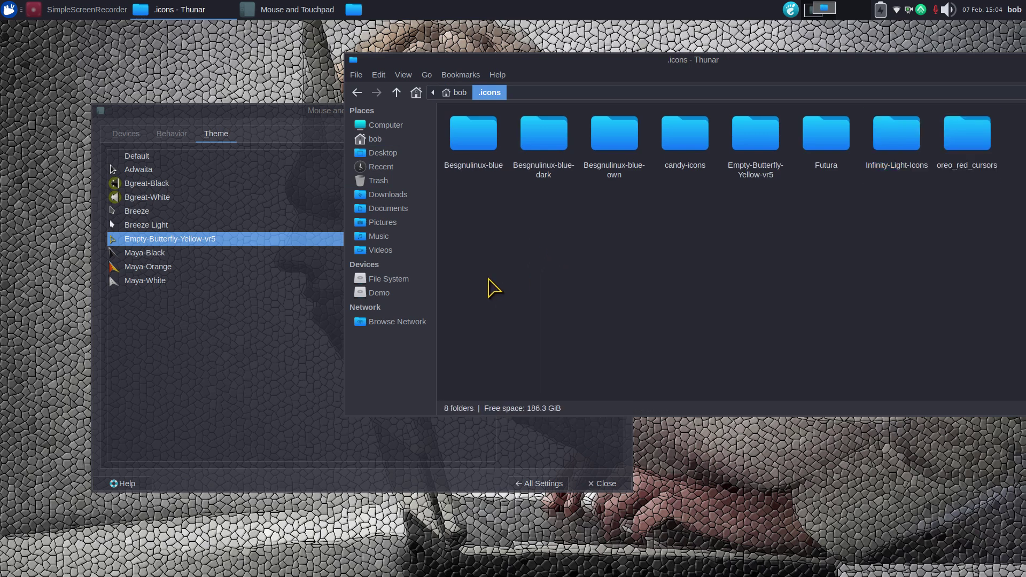
Step: Reopen Mouse and Touchpad and apply the Oreo Red Cursors pointer theme
click(485, 484)
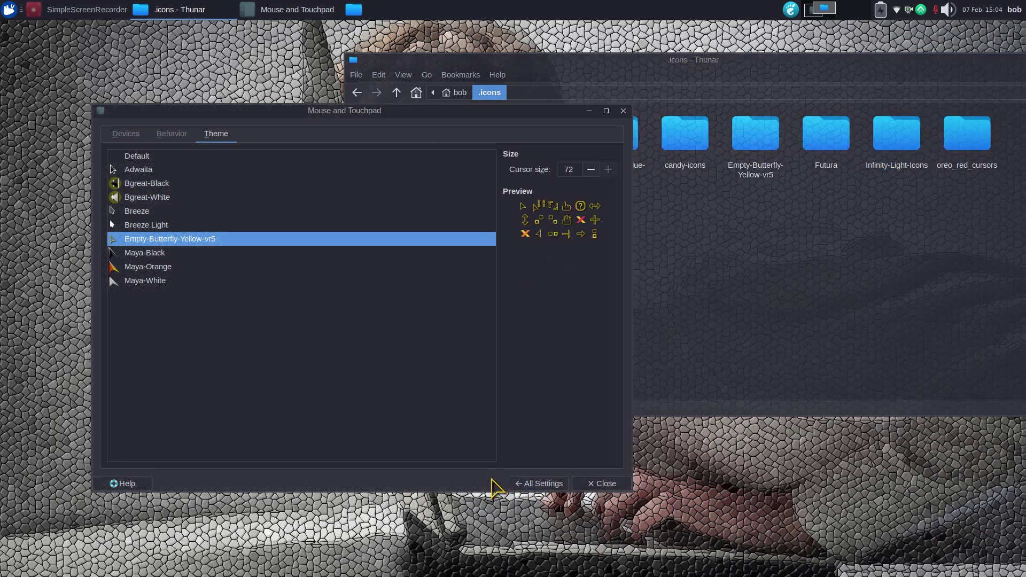
click(537, 483)
click(449, 332)
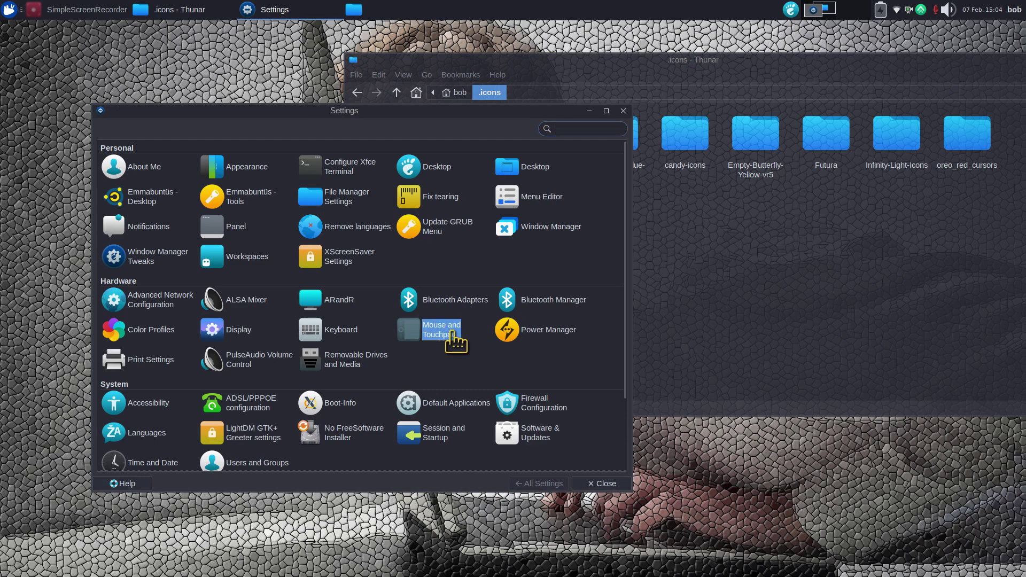
click(216, 133)
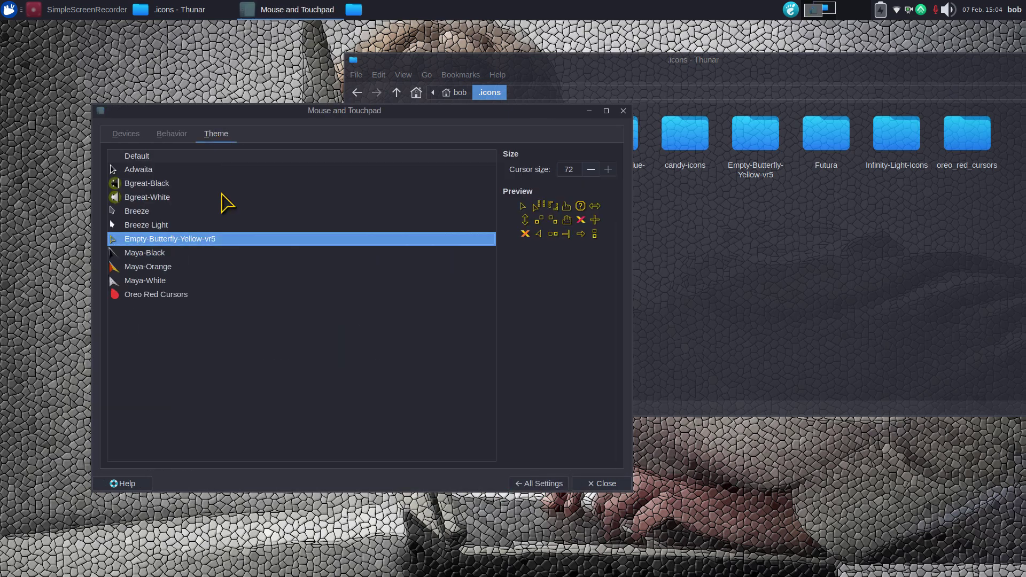
click(139, 293)
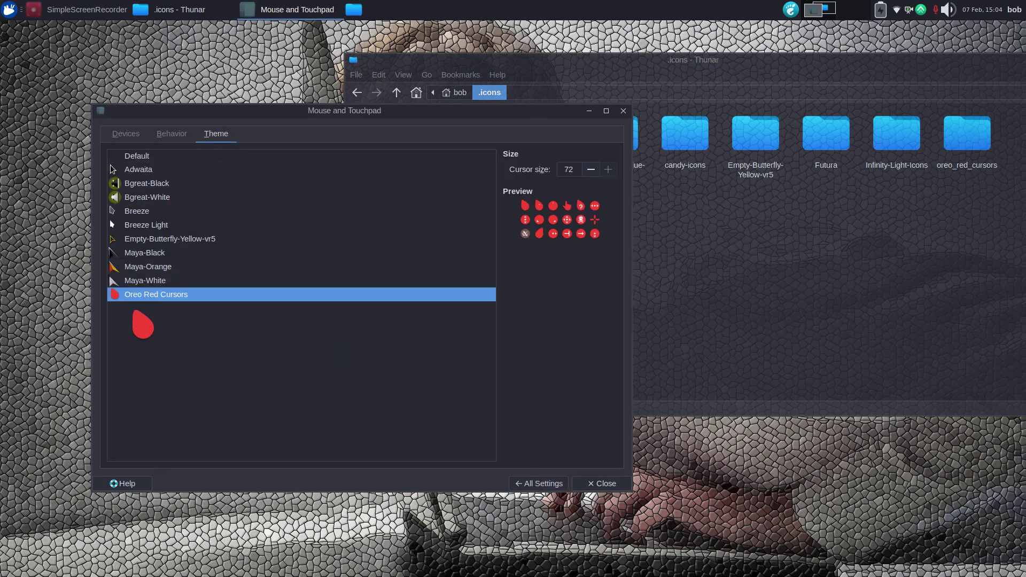
Step: Clear the selection in the .icons folder and switch between file manager and mouse settings
click(979, 138)
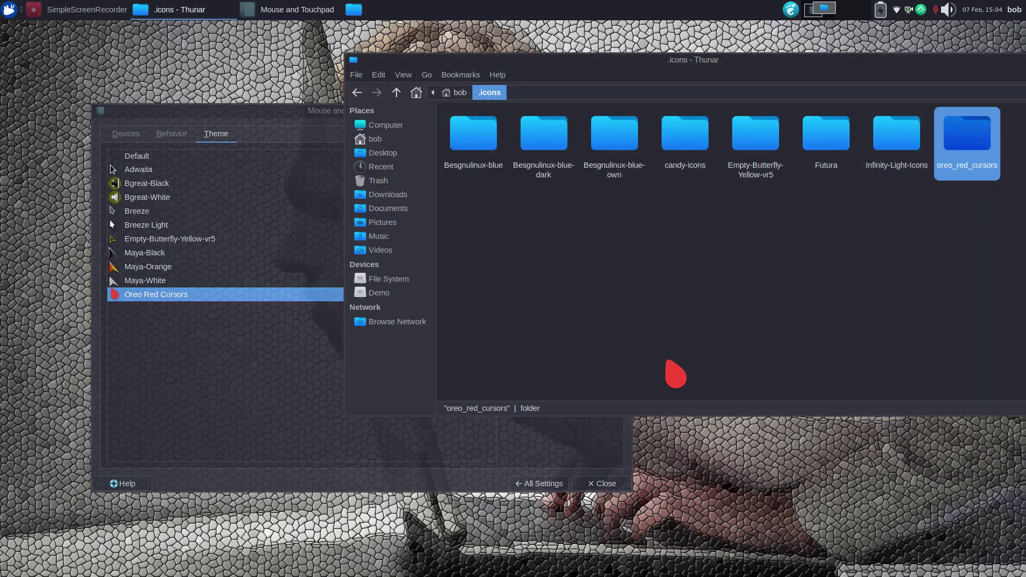
click(796, 232)
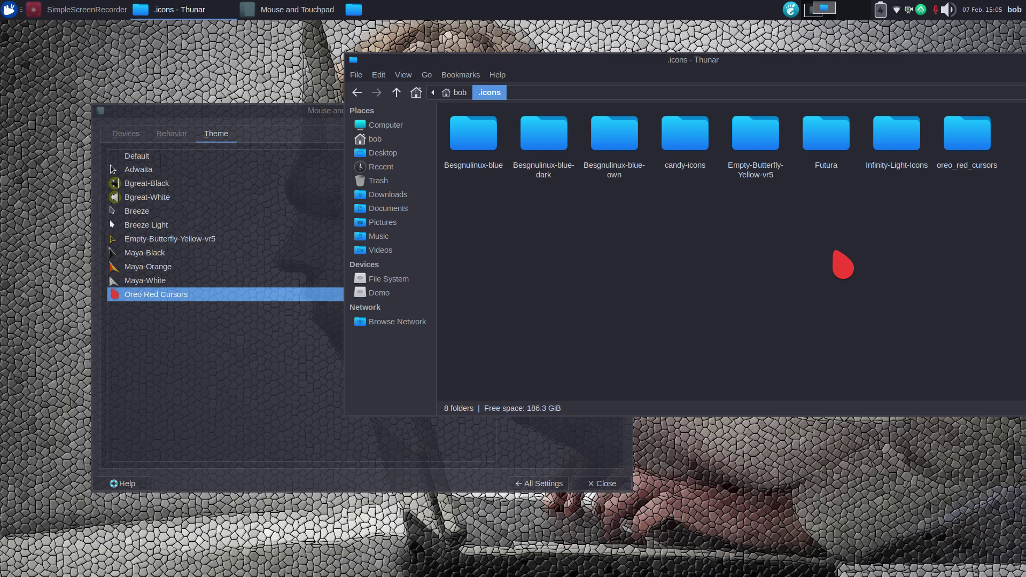
click(155, 240)
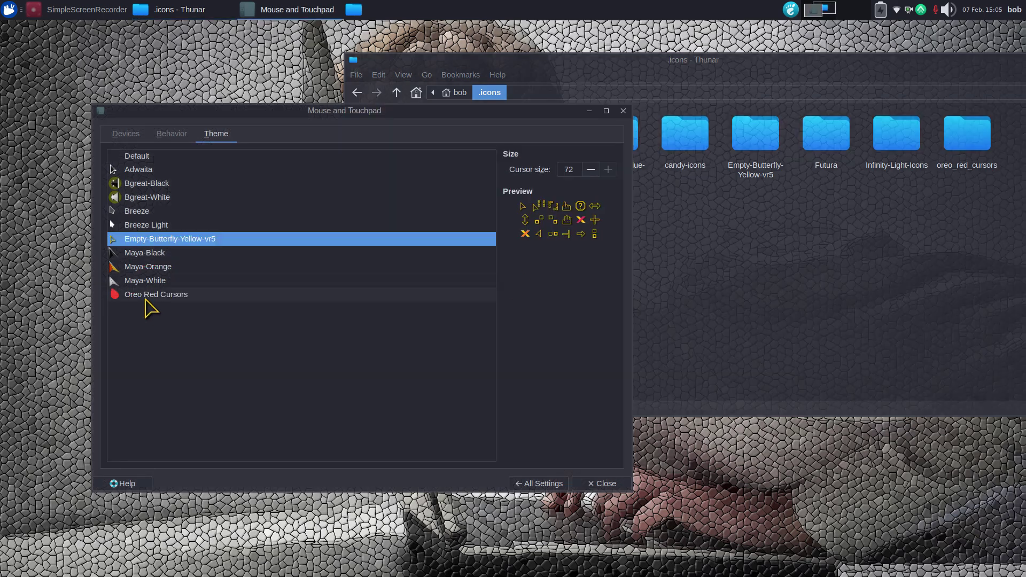
click(950, 195)
Step: Delete the oreo_red_cursors folder from .icons and reopen the cursor theme list
click(968, 140)
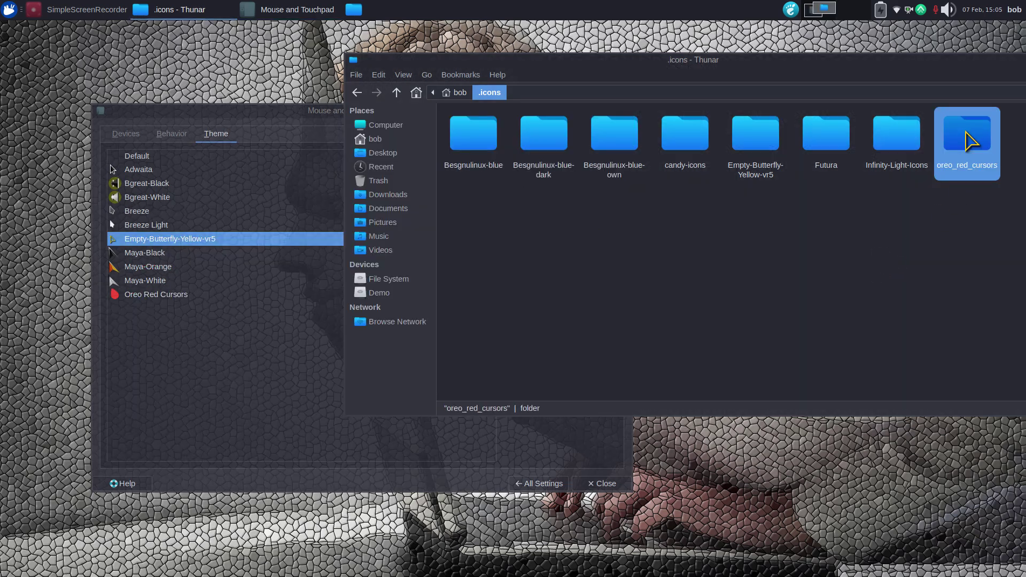
key(Delete)
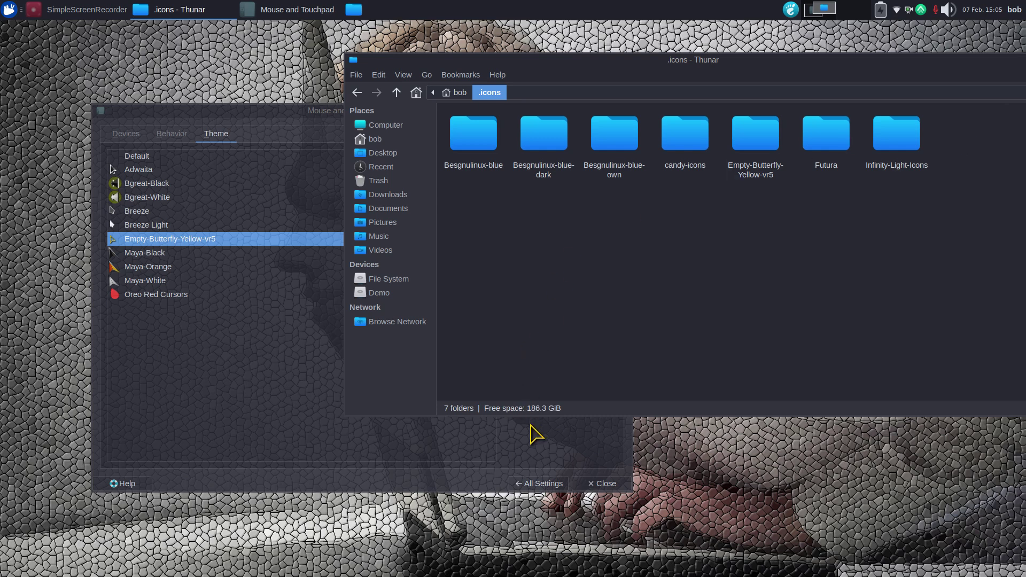
click(539, 483)
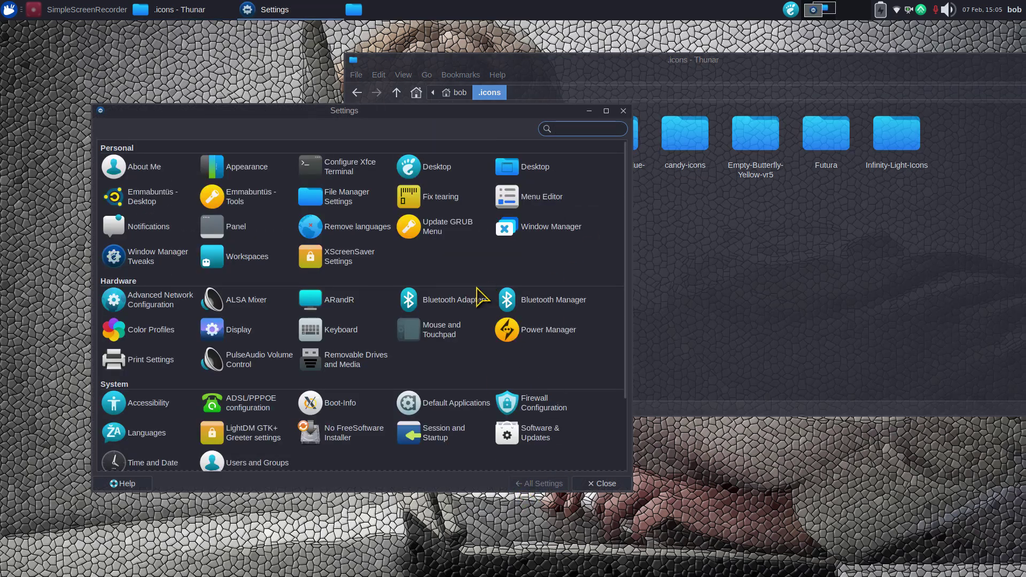
click(441, 330)
click(213, 134)
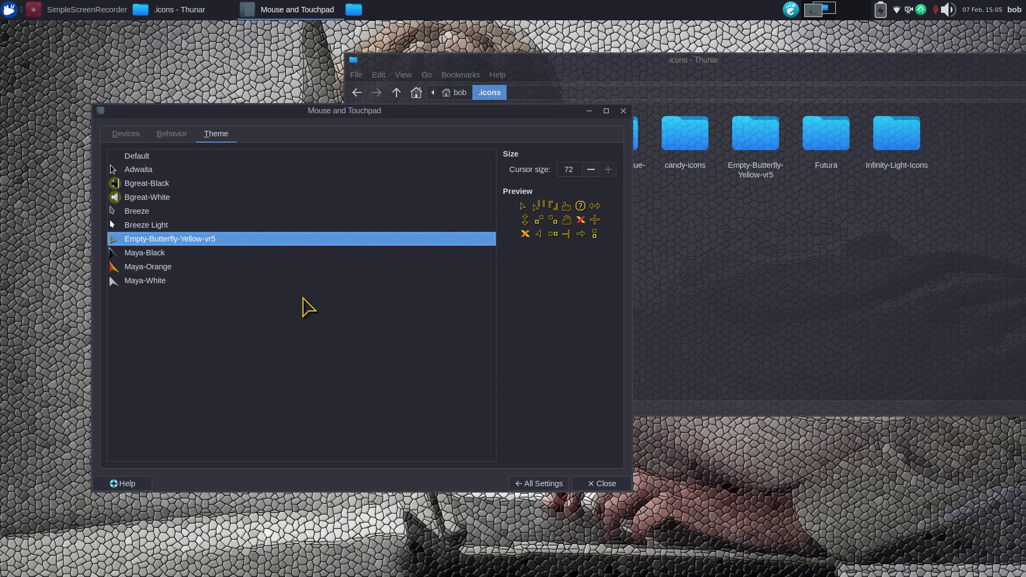
Step: Restore the oreo_red_cursors folder from the Trash
click(742, 282)
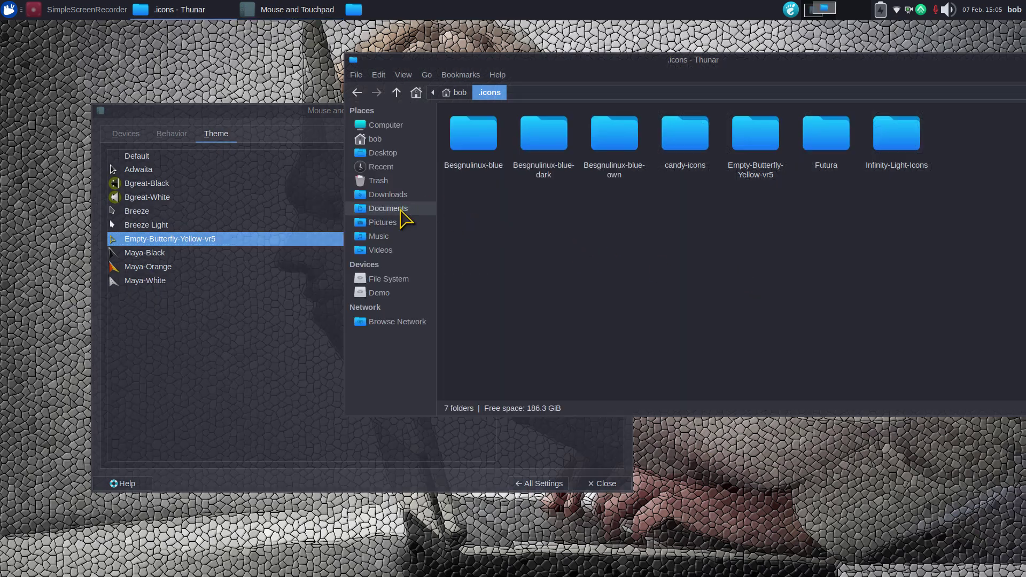
click(378, 180)
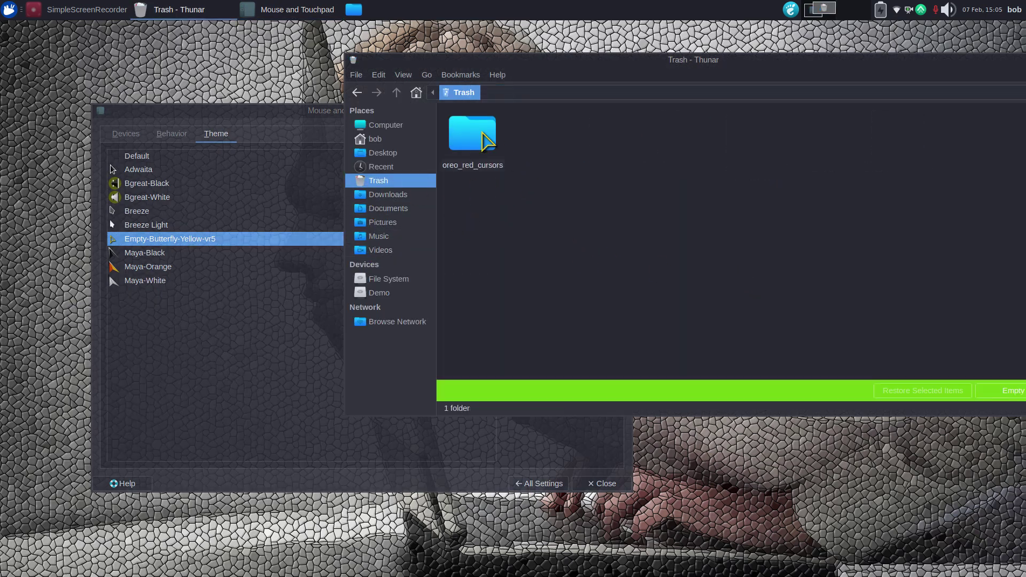
right_click(482, 132)
click(541, 286)
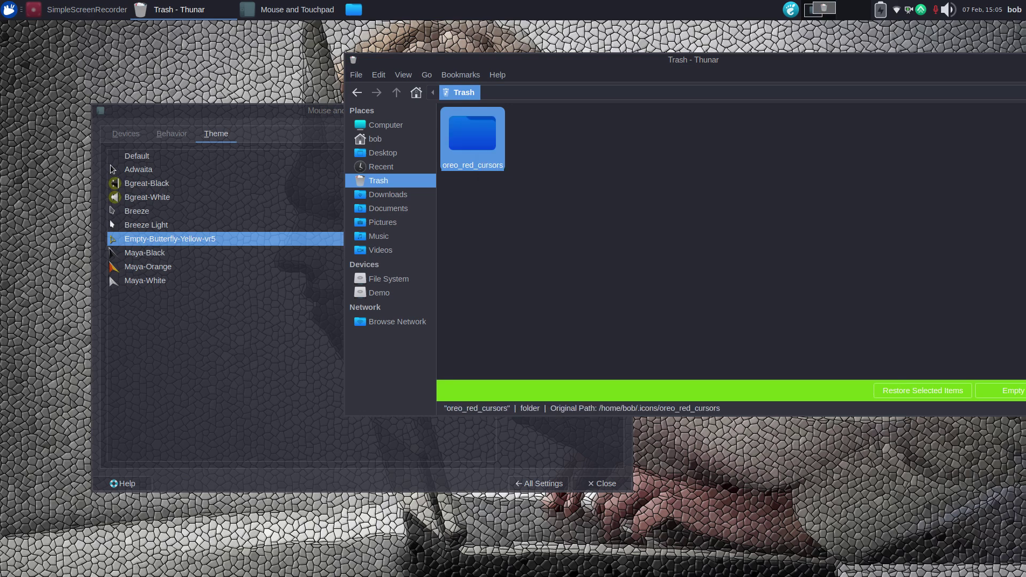
Step: Try Oreo Red Cursors, then switch back to Empty-Butterfly-Yellow-vr5 cursors
click(435, 486)
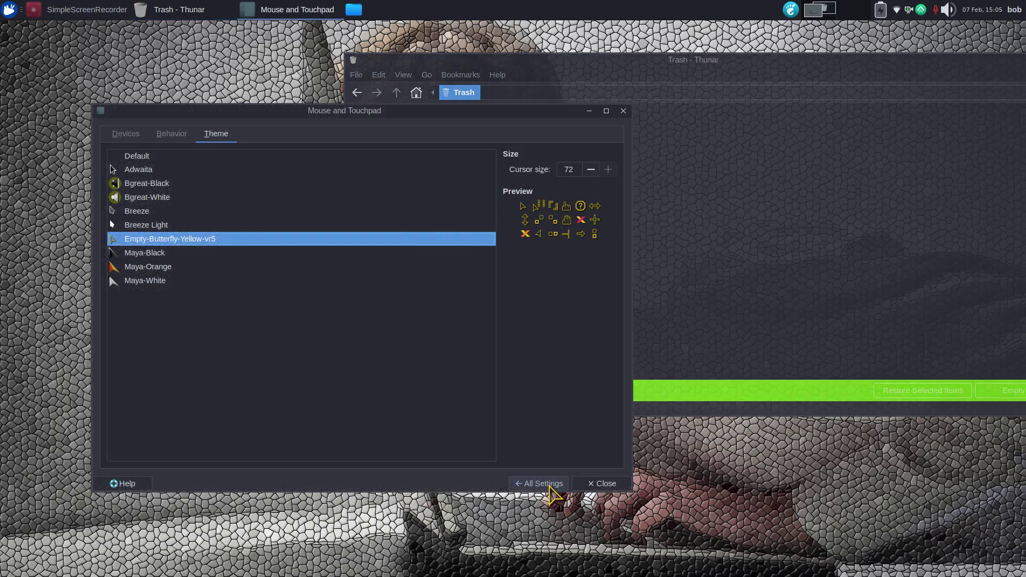
click(539, 484)
click(444, 330)
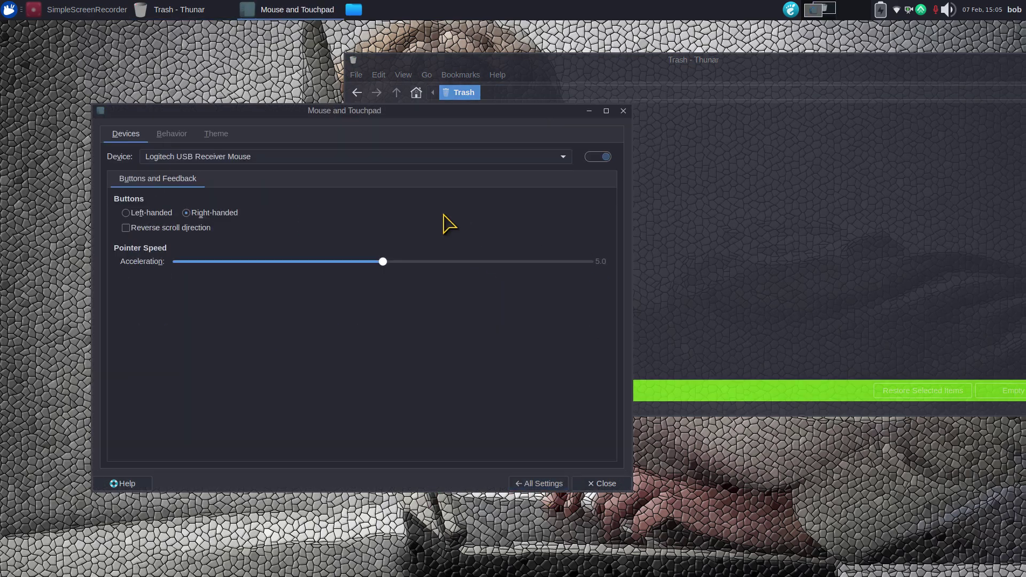
click(224, 138)
click(157, 294)
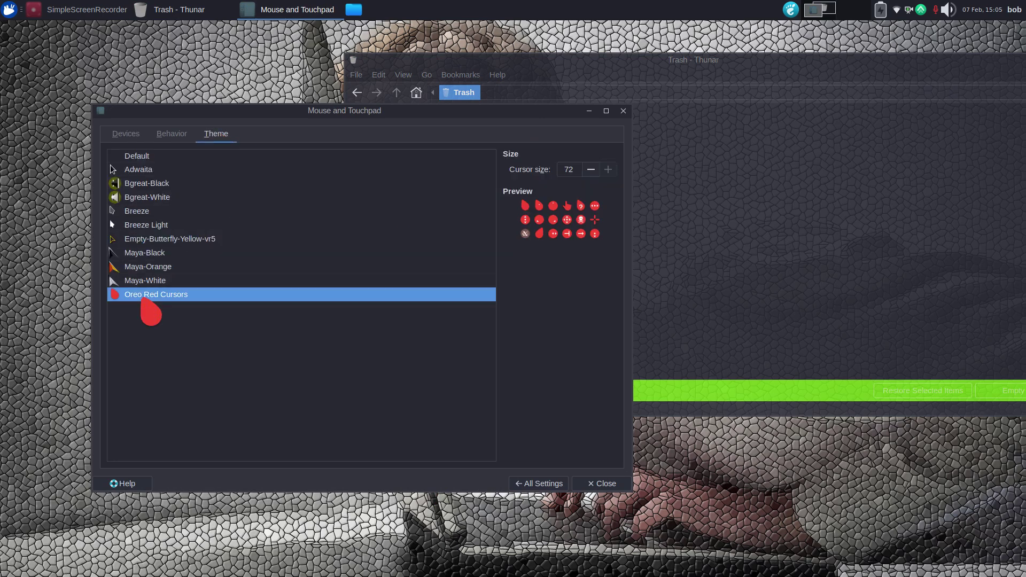
click(131, 238)
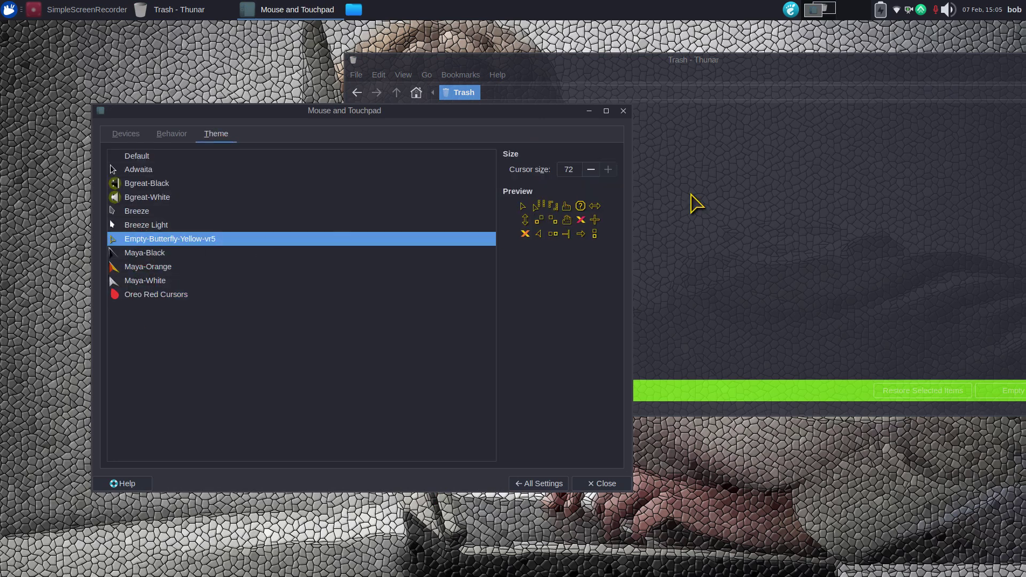
Step: Close the Trash window and the Mouse and Touchpad settings
click(760, 137)
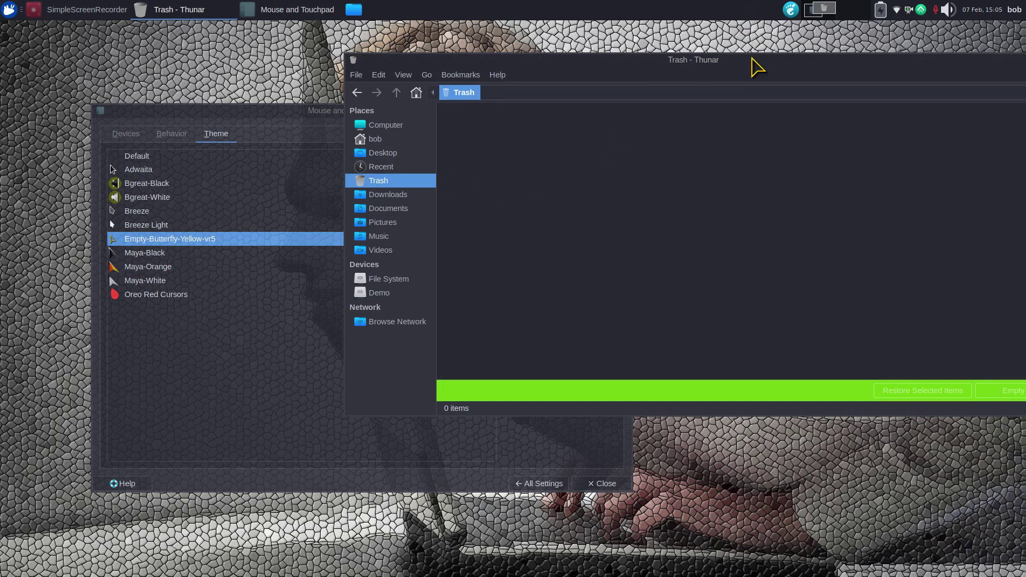
drag(752, 59, 510, 46)
click(826, 48)
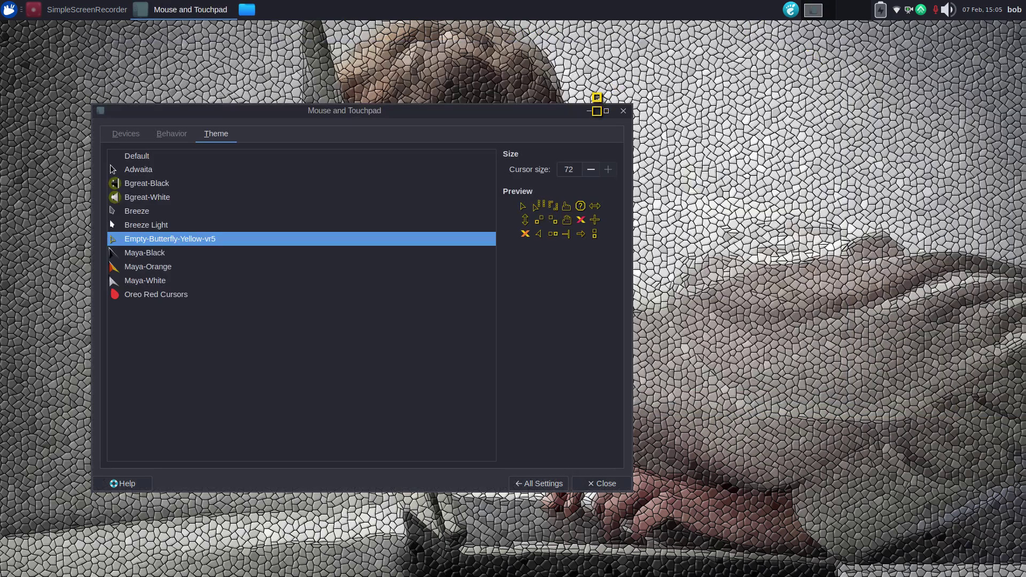
click(623, 111)
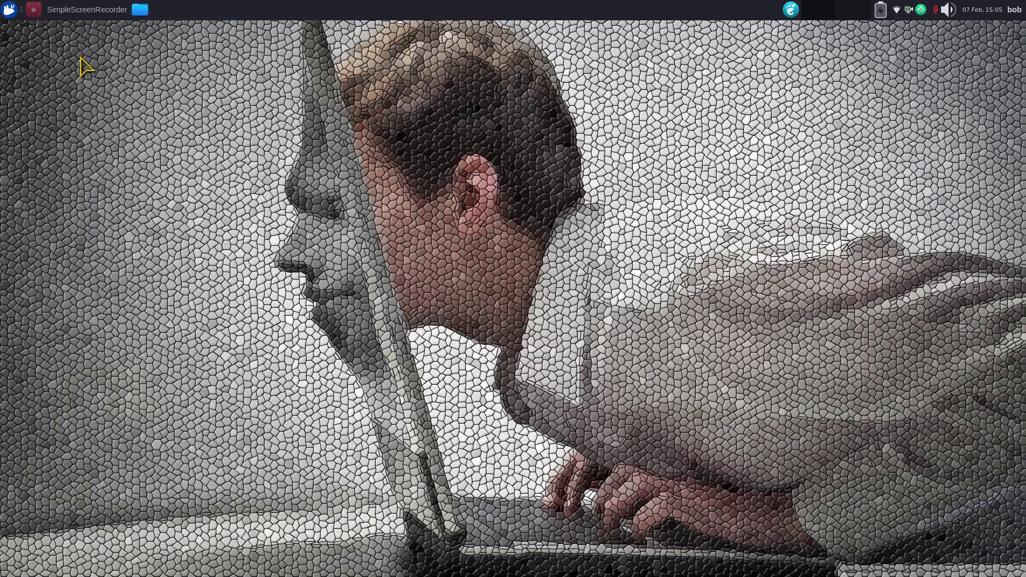
Step: Launch Firefox and scroll through the emmabuntus.org home page and back to the top
click(9, 9)
click(442, 226)
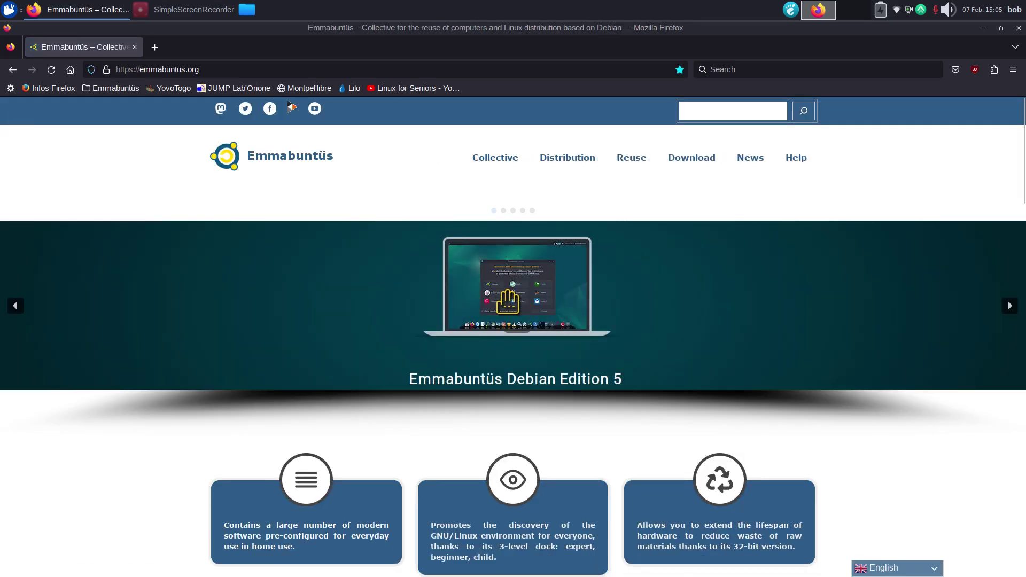
scroll(513, 381, down, 10)
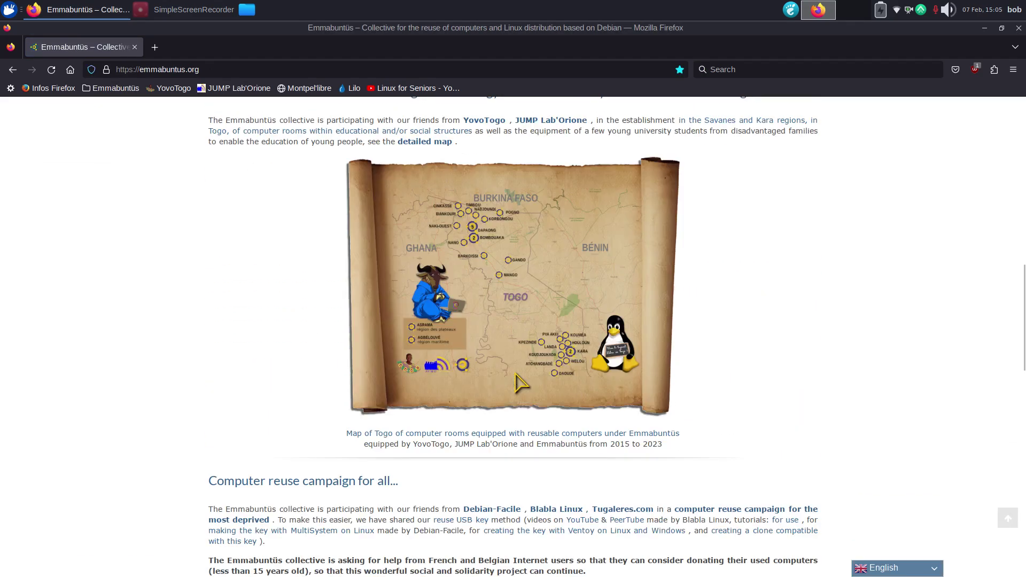
scroll(451, 408, down, 4)
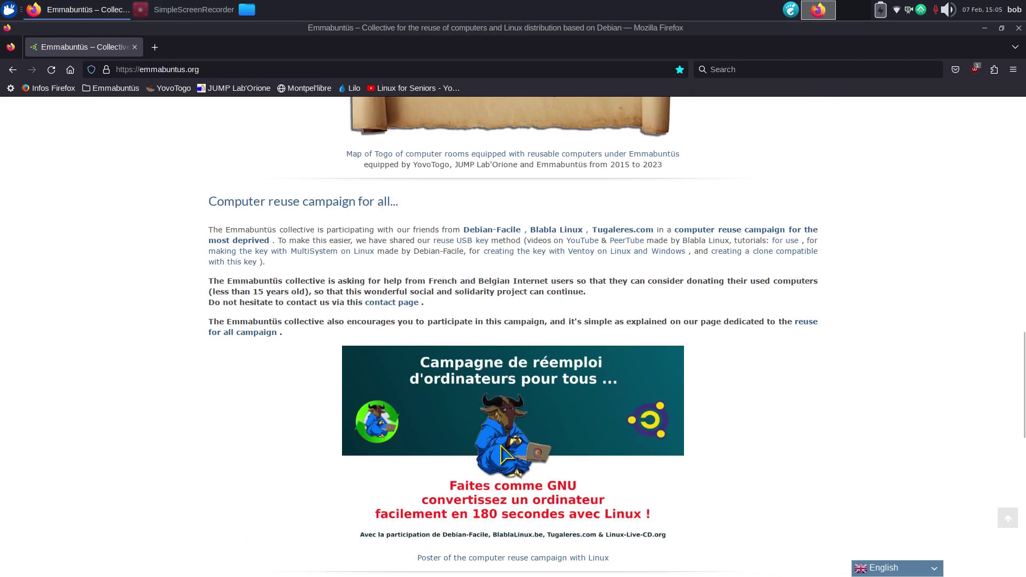
scroll(505, 454, up, 12)
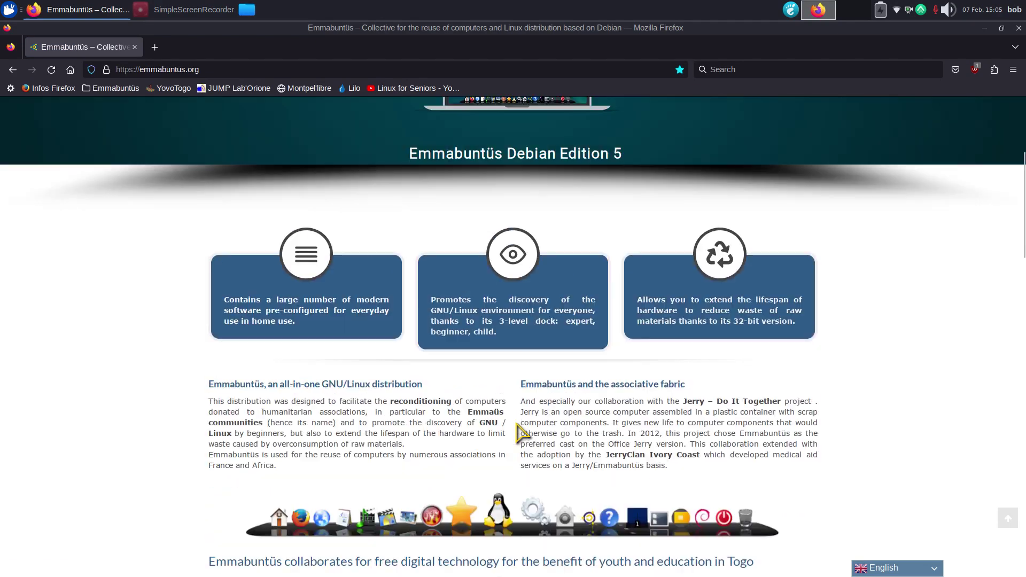
scroll(521, 433, up, 5)
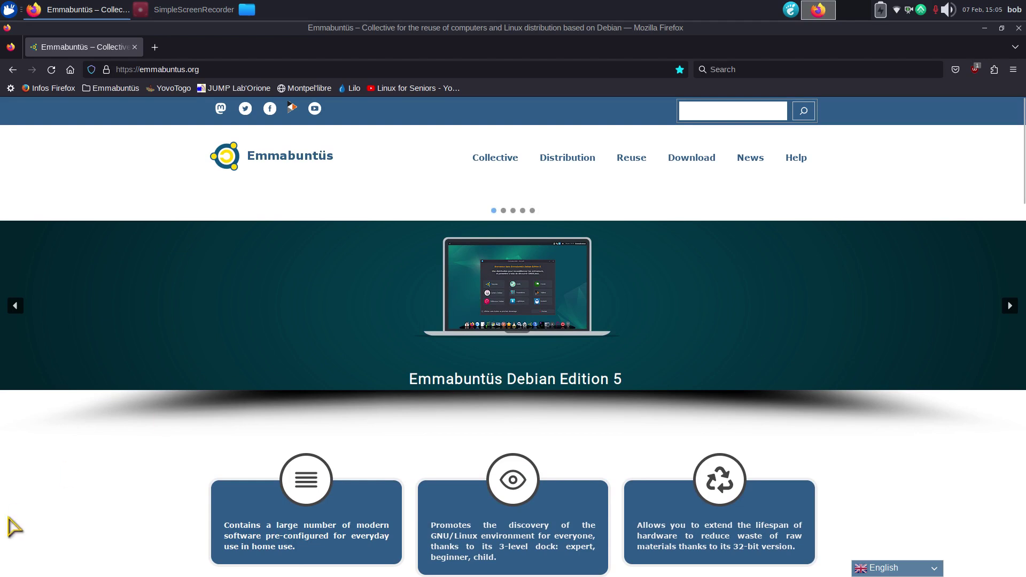
mouse_move(703, 166)
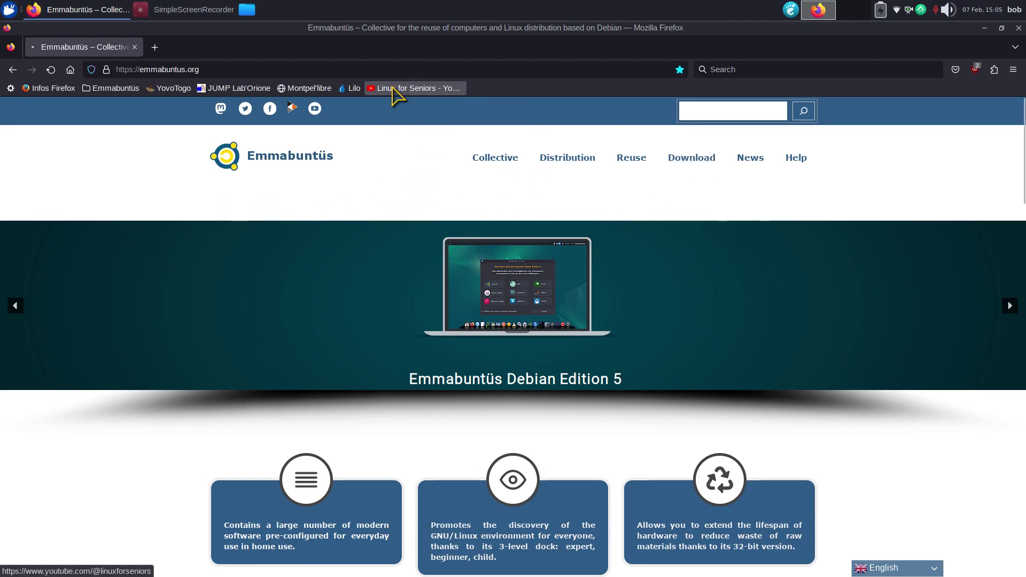
Step: Open the Linux for Seniors YouTube channel and search its videos for 'gimp'
click(398, 89)
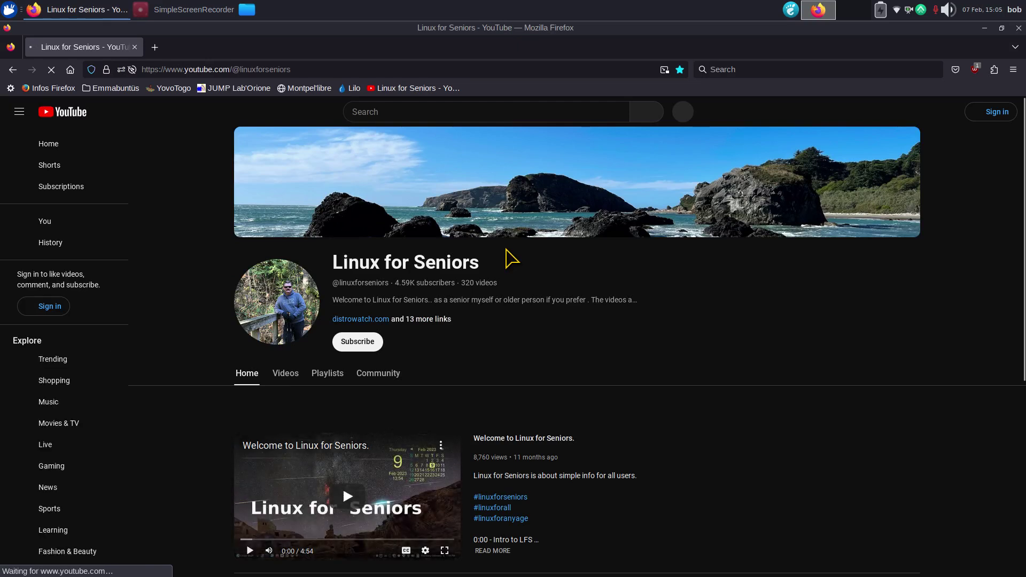
click(423, 373)
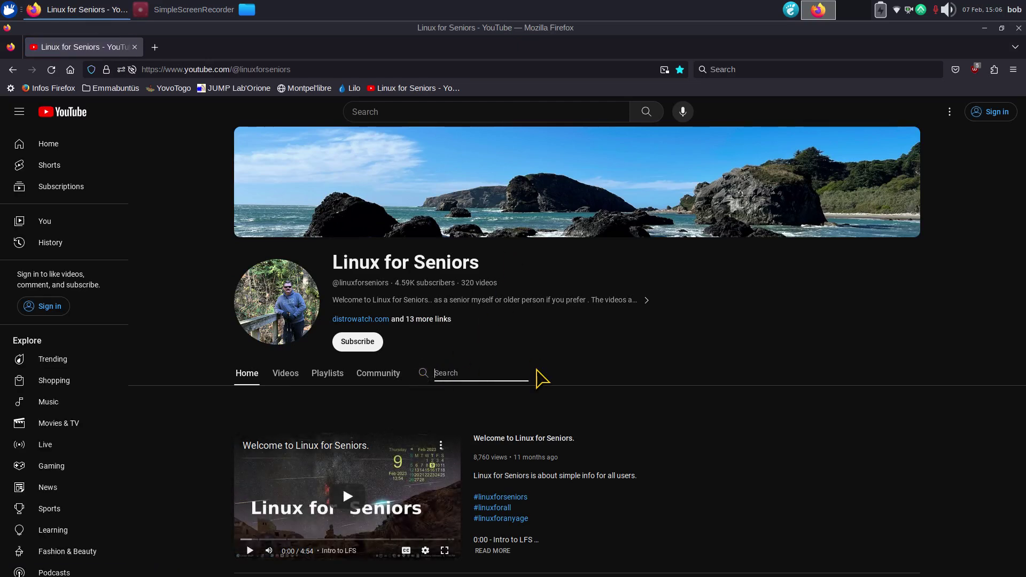
text(gimp)
key(Return)
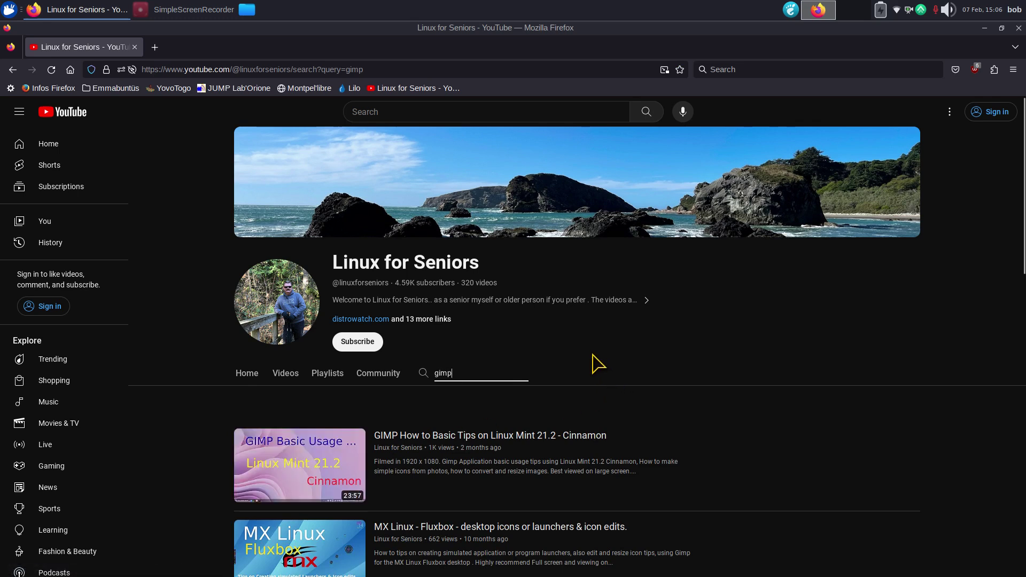
Step: Open the channel's About links and open xfce-look.org in a new tab
click(487, 301)
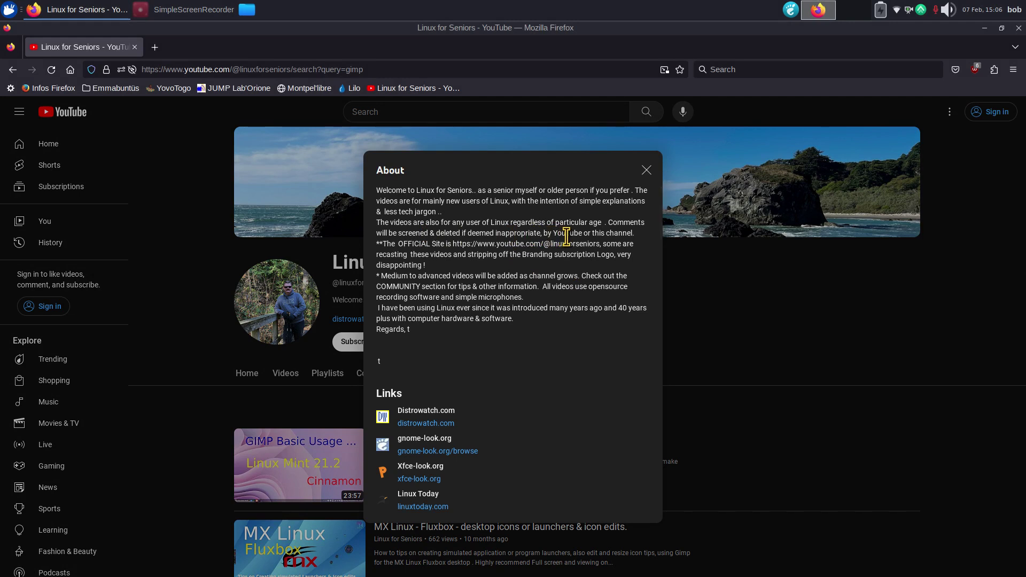
scroll(516, 417, down, 4)
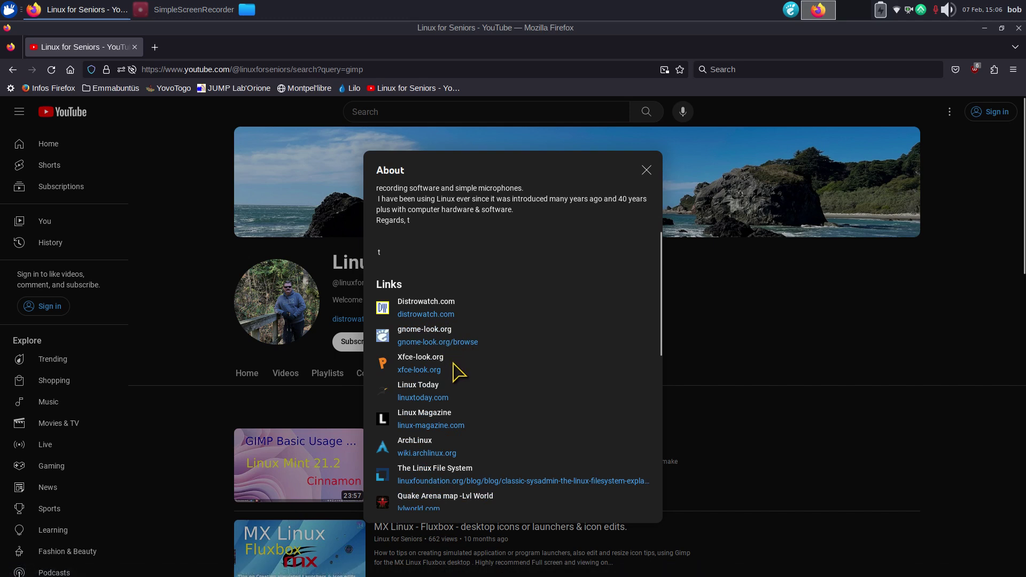
click(416, 374)
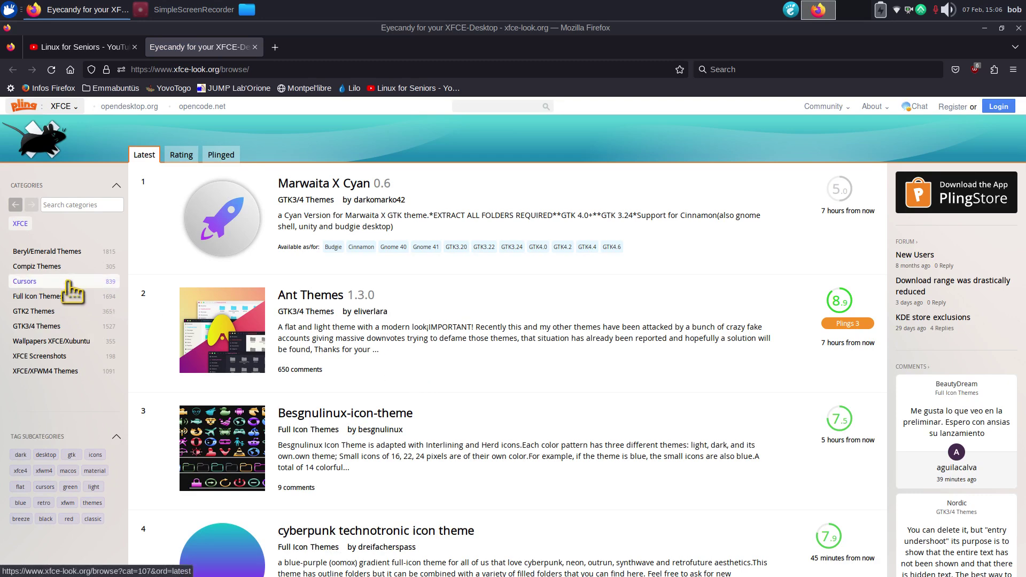
Step: Search xfce-look.org for 'empty' and open the Empty Butterfly Cursor page
click(459, 106)
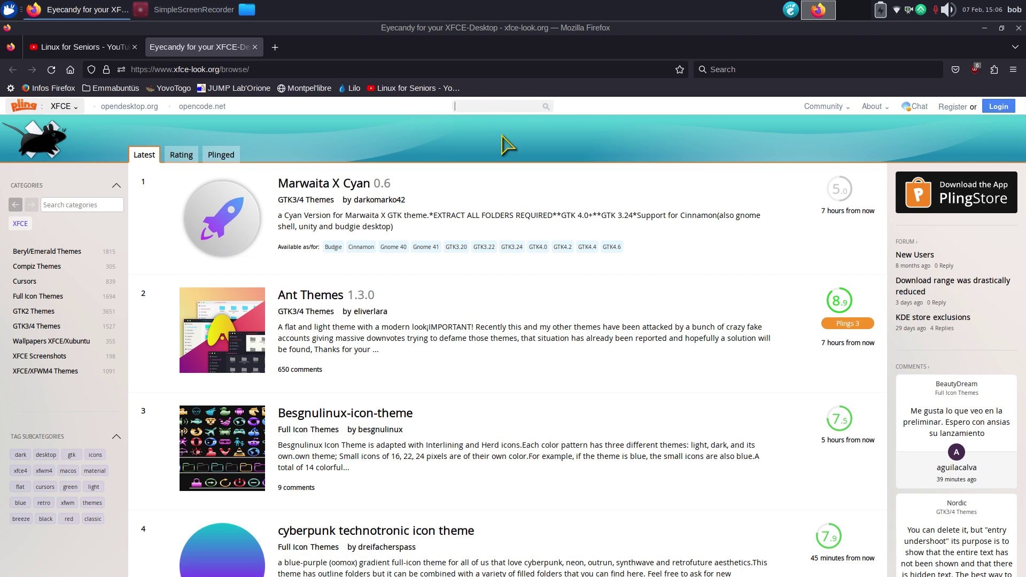
text(y)
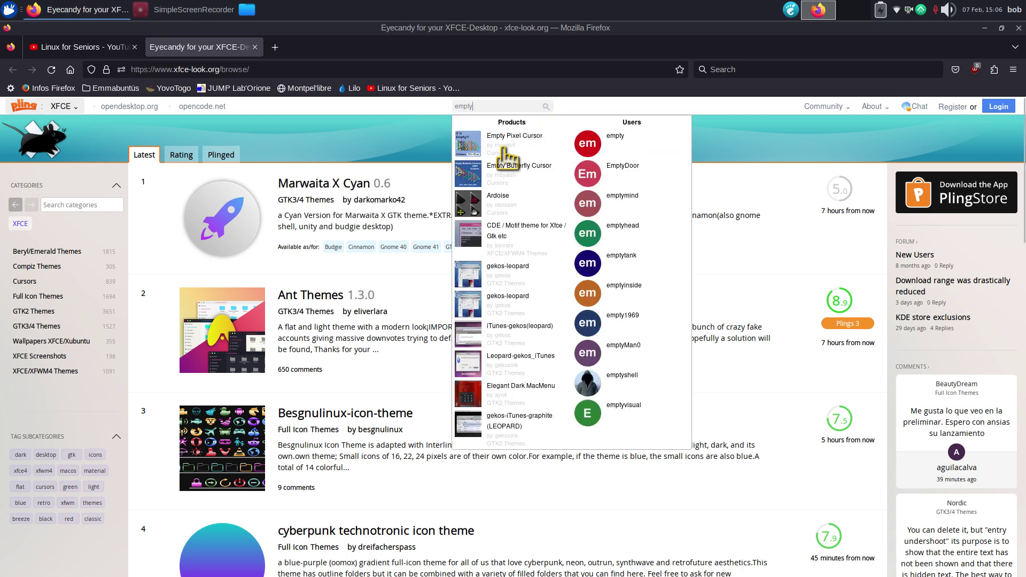
click(506, 172)
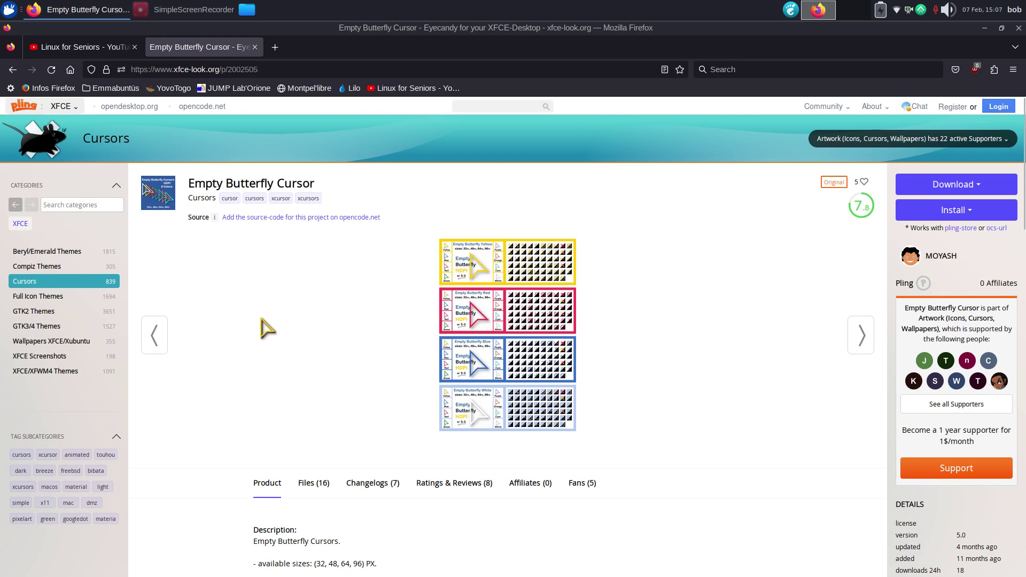
Step: Open the Candy icons page under Full Icon Themes, try downloading candy-icons.tar.xz, then dismiss the prompt
click(57, 297)
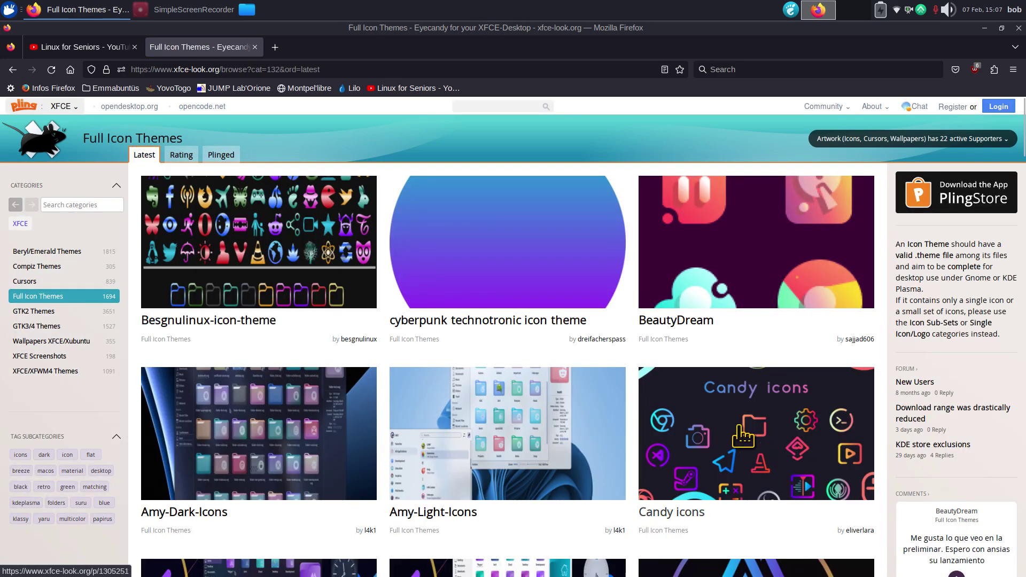
click(796, 430)
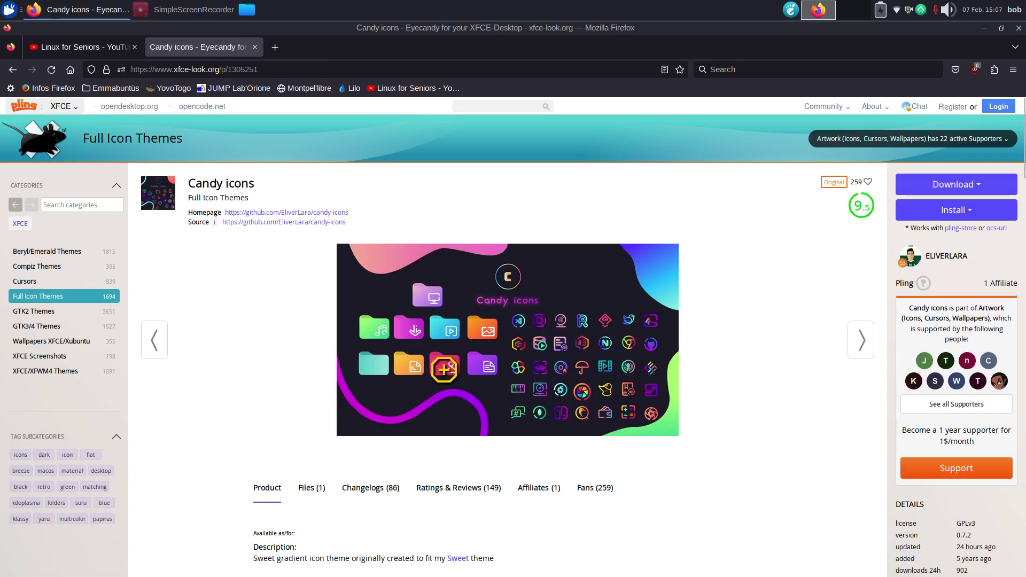
click(309, 487)
scroll(416, 339, down, 3)
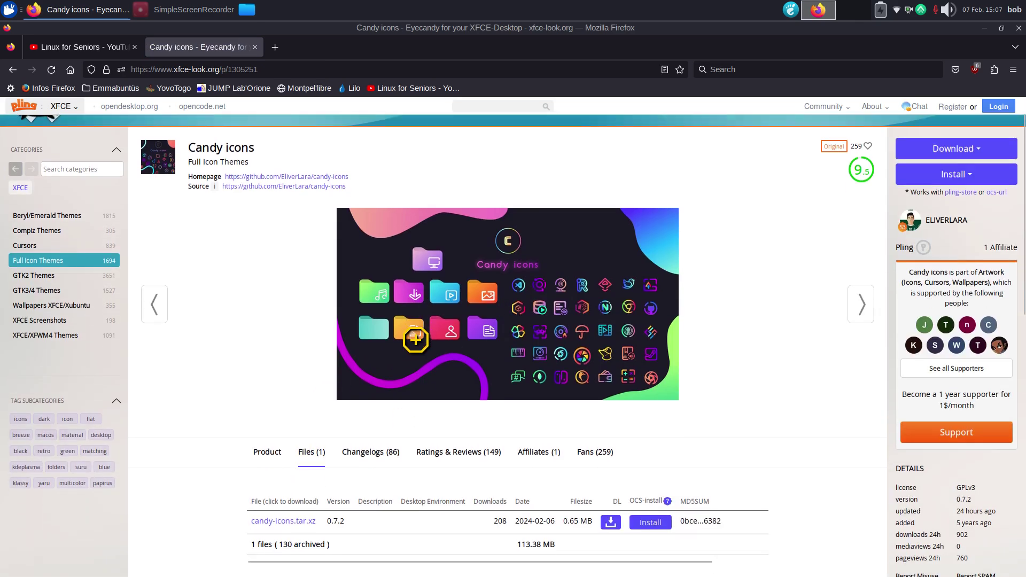
click(300, 375)
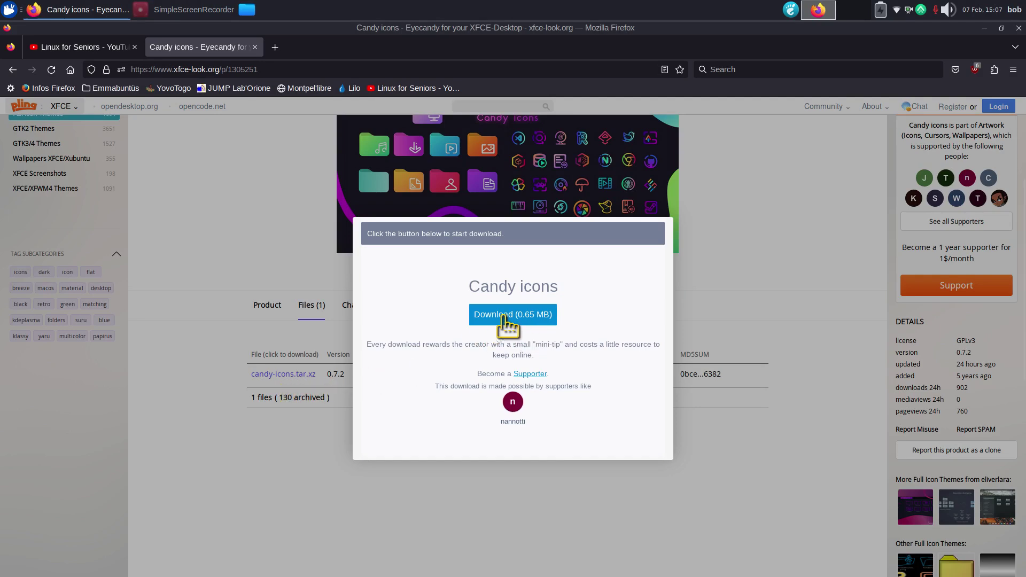
click(828, 194)
scroll(155, 252, up, 3)
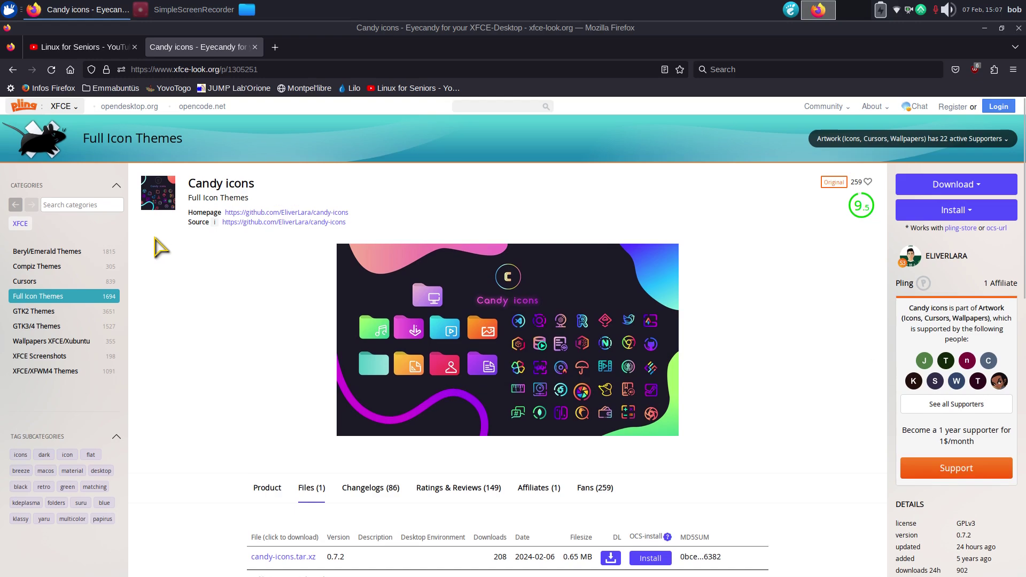
Step: Close Firefox and open Thunar on Downloads, showing Infinity-Light-Icons.tar.gz and oreo-red-cursors.tar.gz
click(1018, 28)
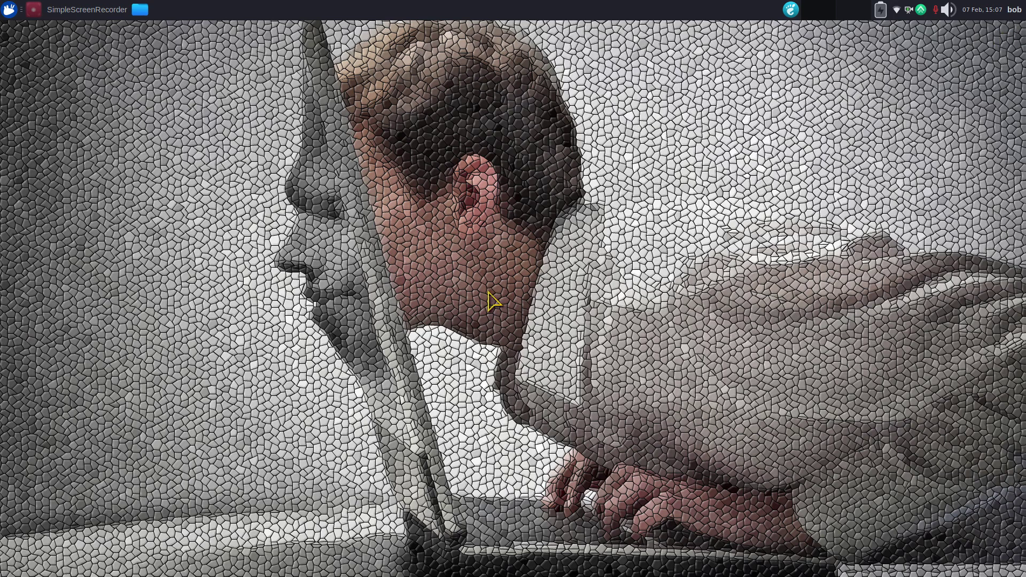
click(141, 11)
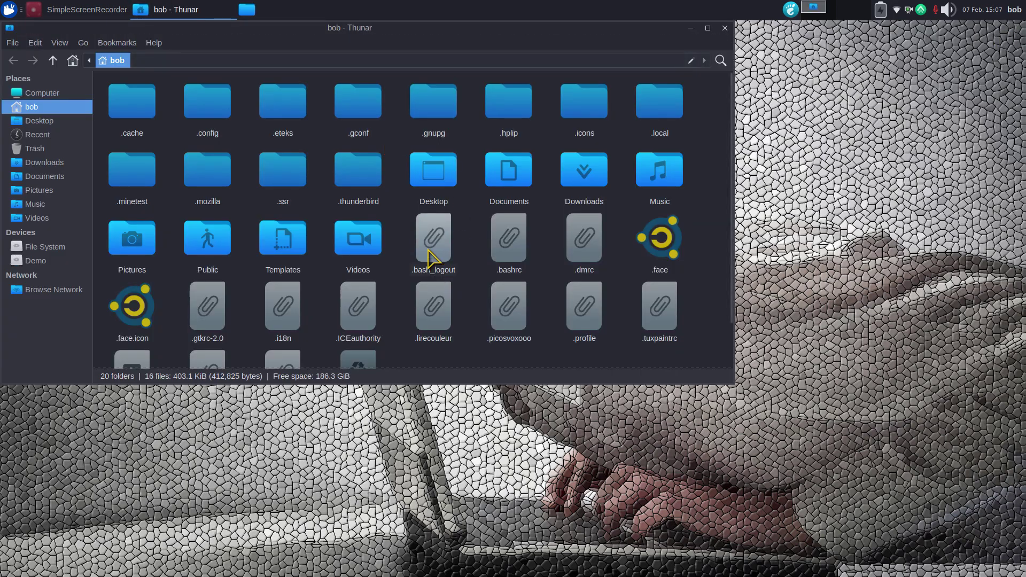
click(58, 163)
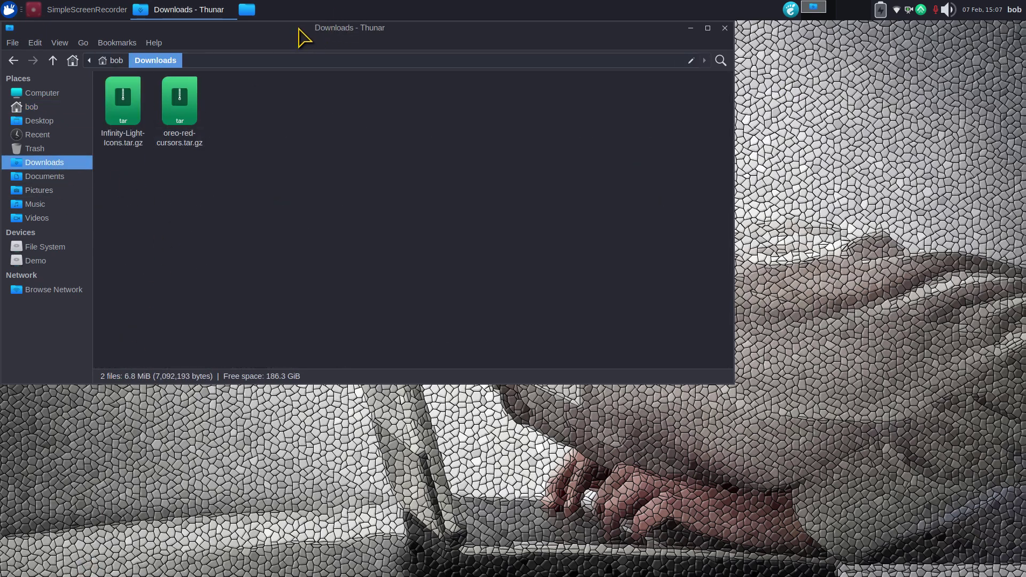
drag(305, 38, 559, 144)
click(9, 10)
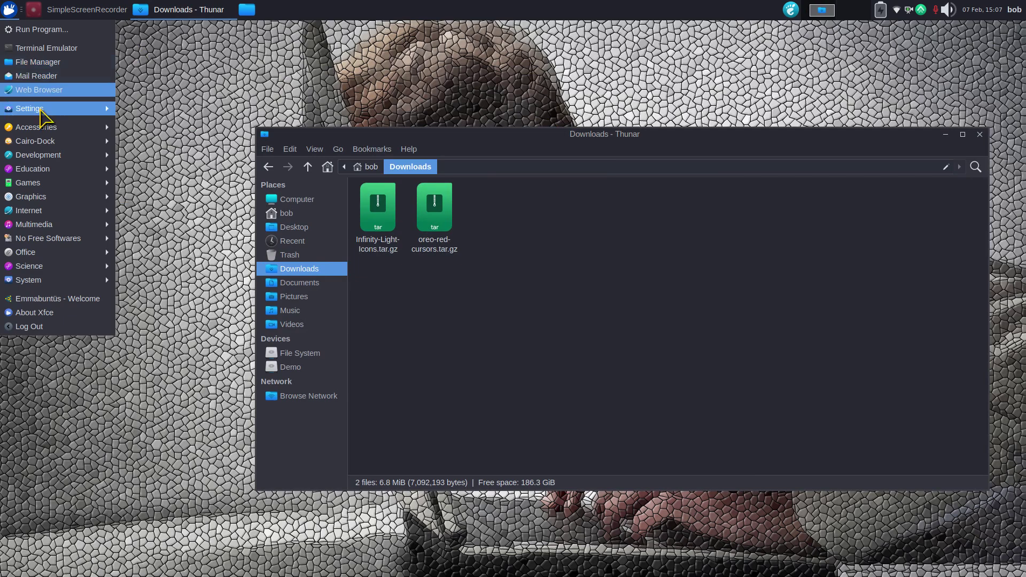
mouse_move(40, 110)
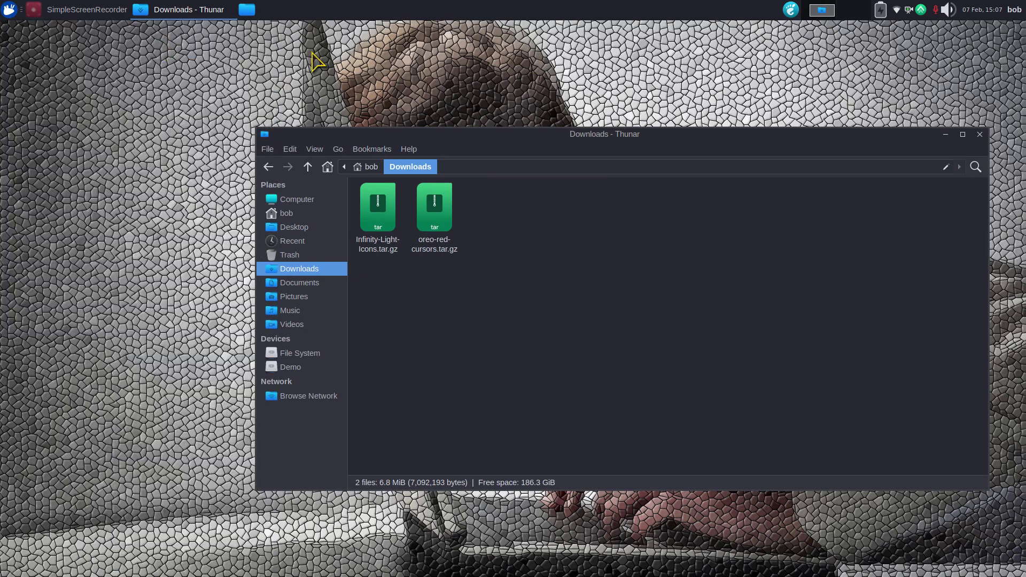
Step: Open Appearance on the Icons tab with Futura current, moved beside the Downloads window
click(390, 154)
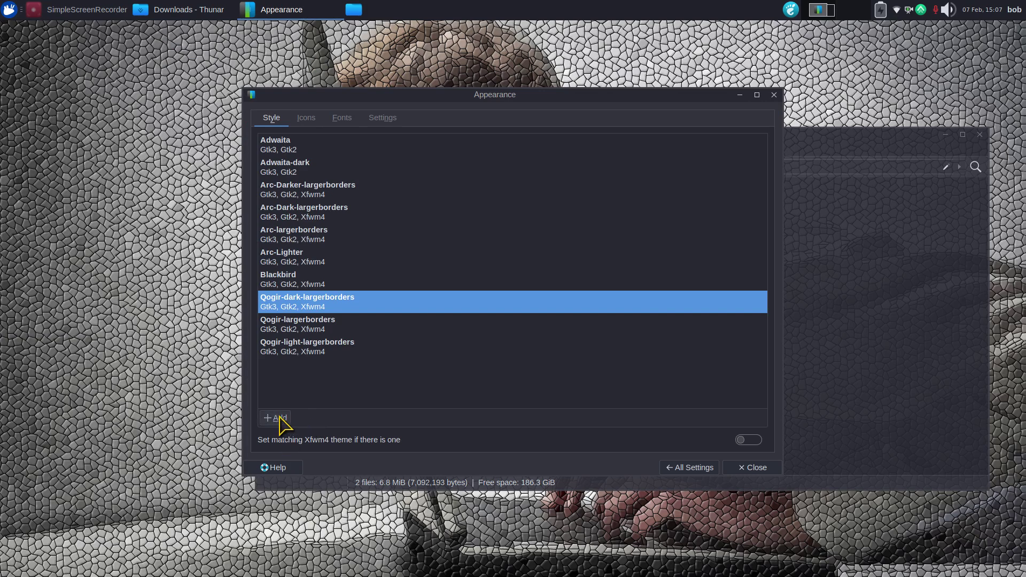
click(309, 120)
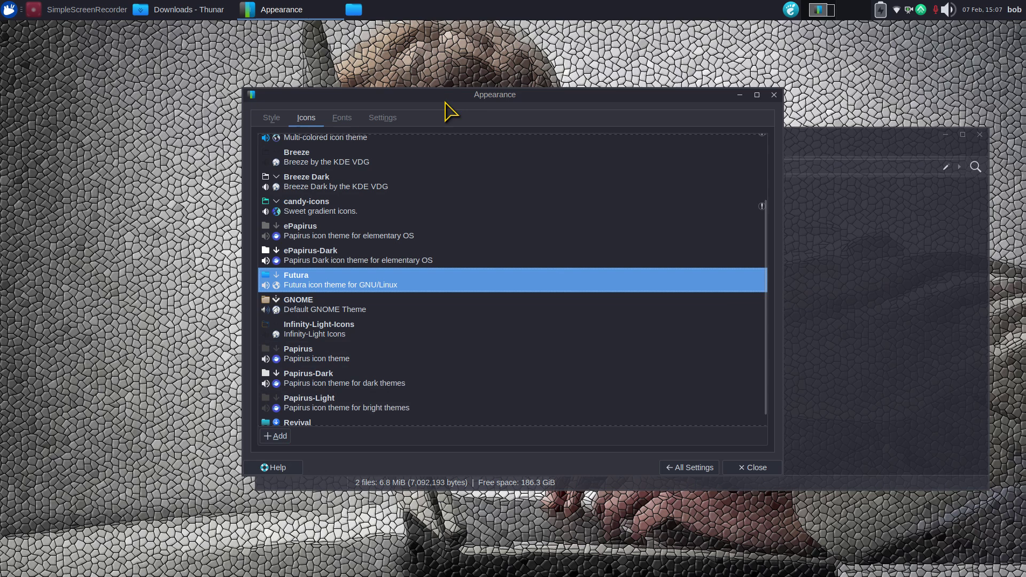
drag(445, 102, 700, 187)
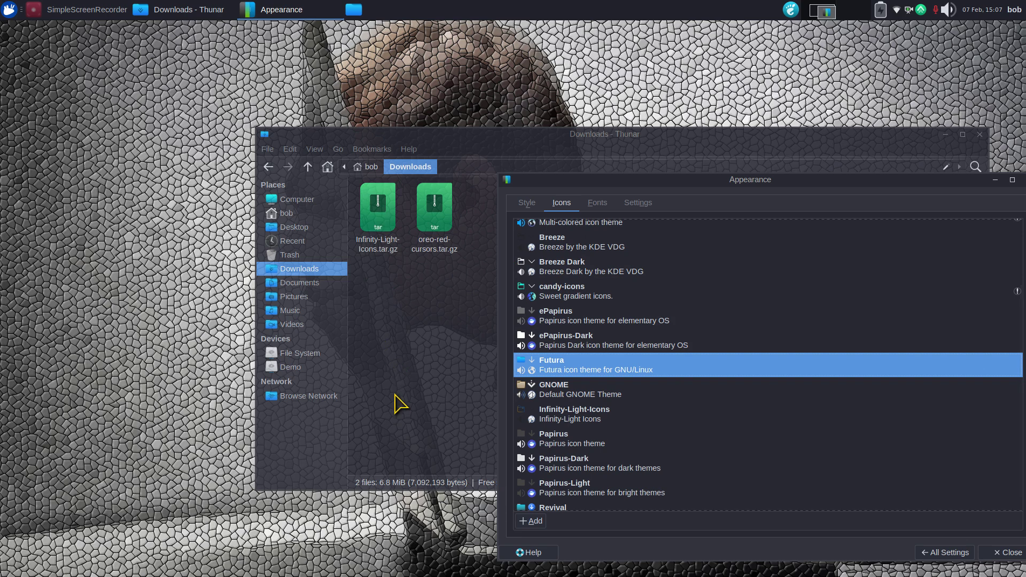
click(398, 297)
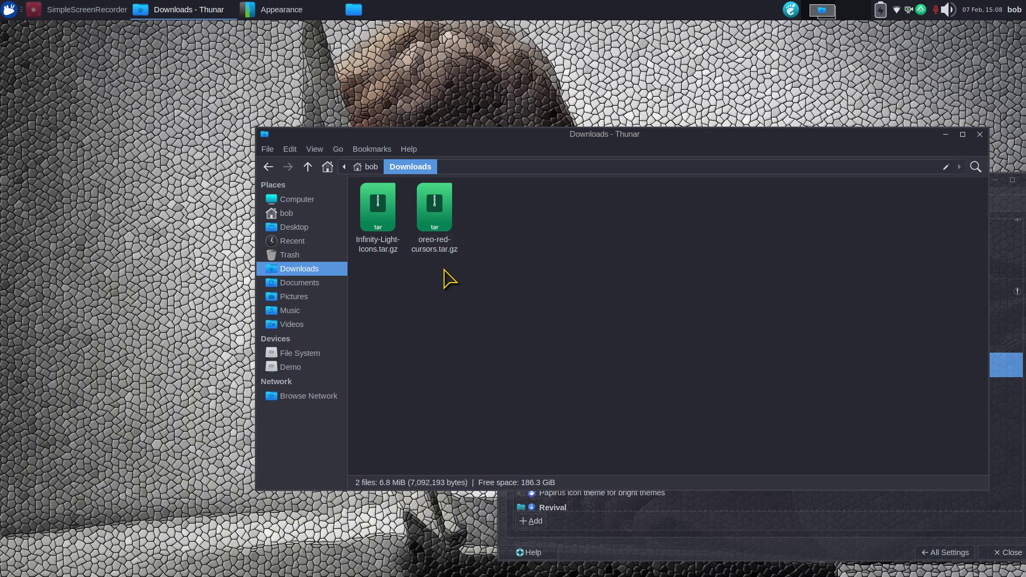
Step: Go from Downloads to the home .icons folder and select the Besgnulinux-blue theme folder
click(428, 208)
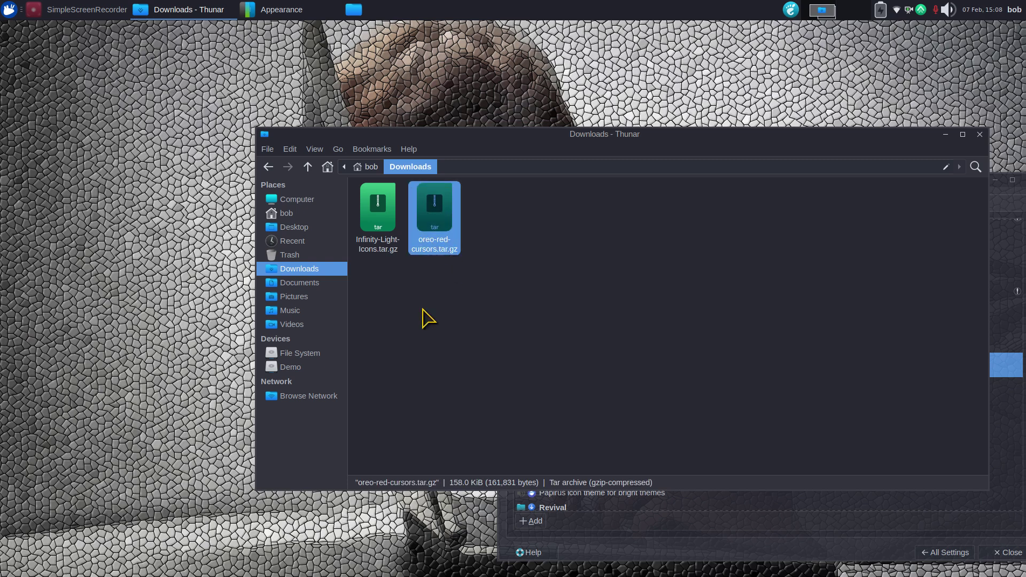
click(377, 214)
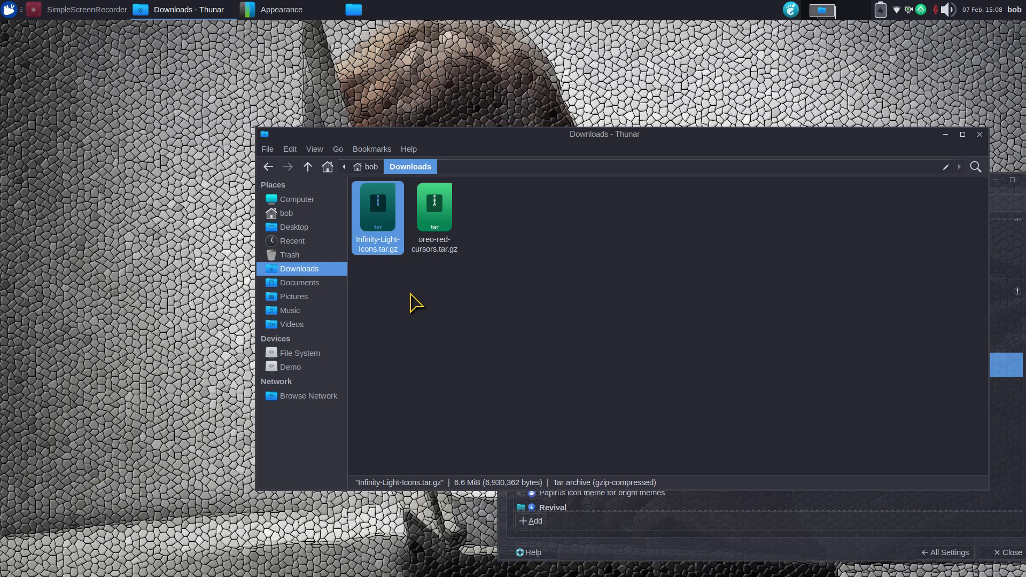
click(286, 214)
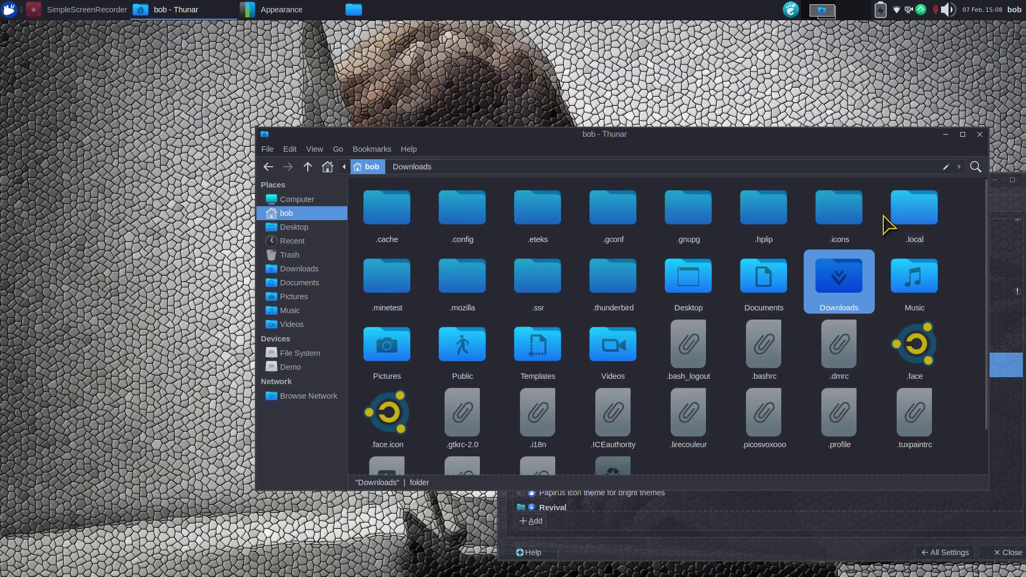
double_click(847, 216)
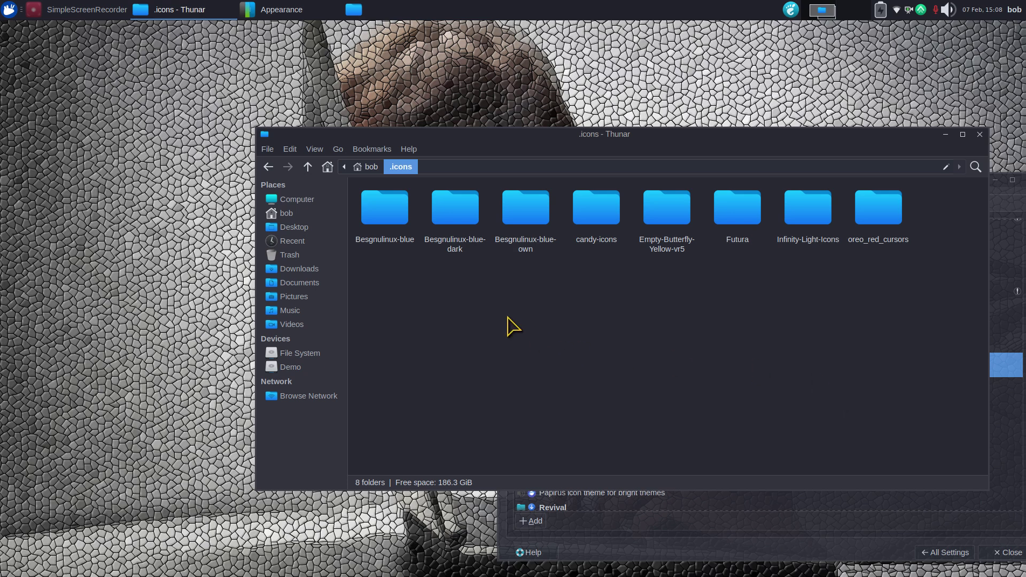
click(392, 222)
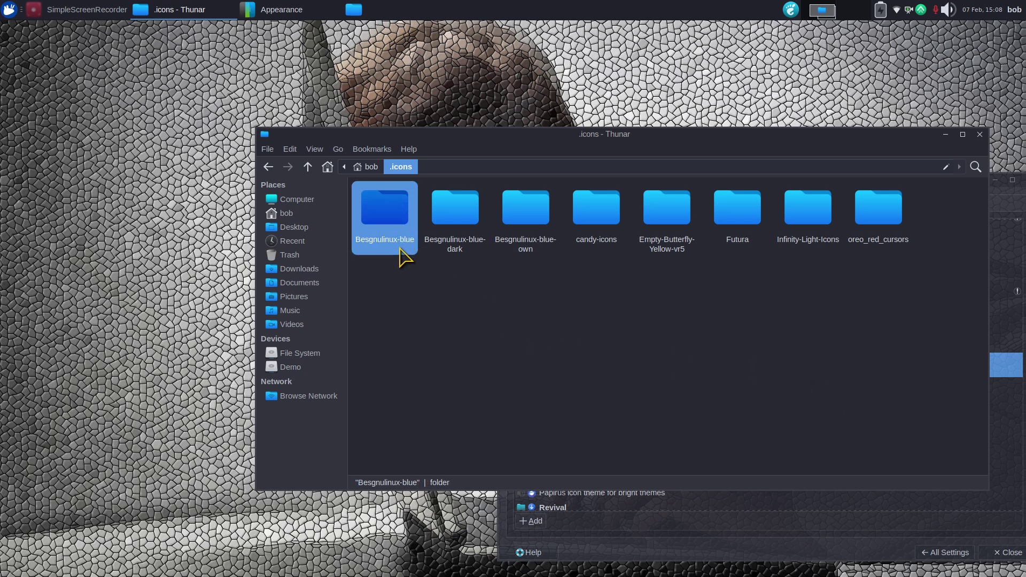
Step: Open Besgnulinux-blue's index.theme in Geany, select its comment and inherits lines, then close it
double_click(397, 206)
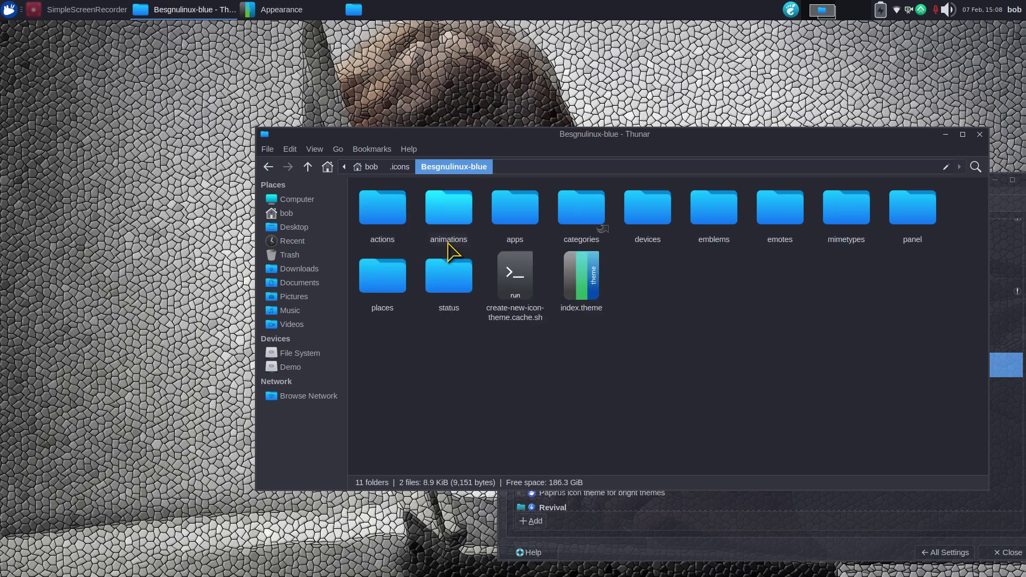
double_click(587, 282)
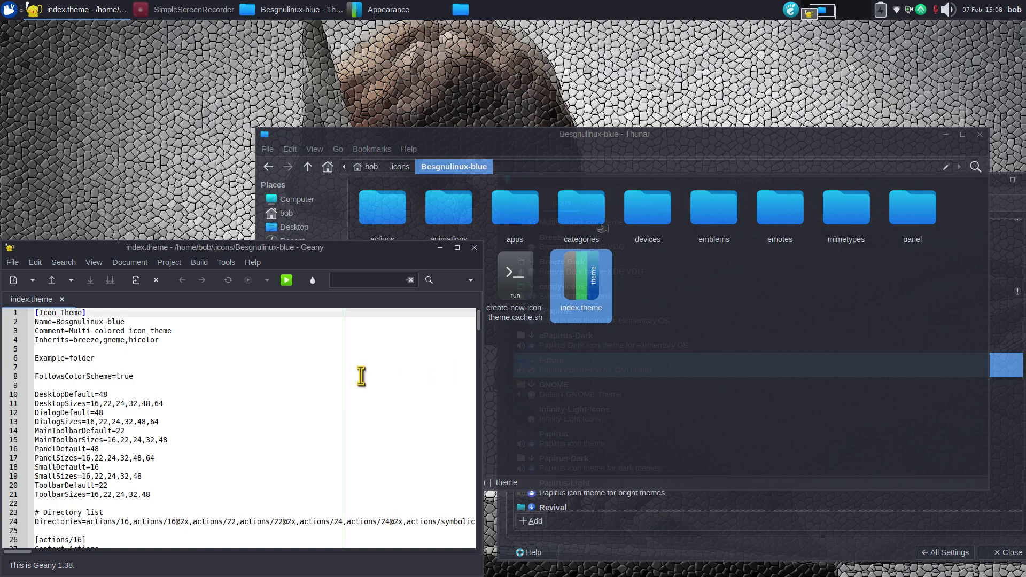
drag(69, 331, 212, 340)
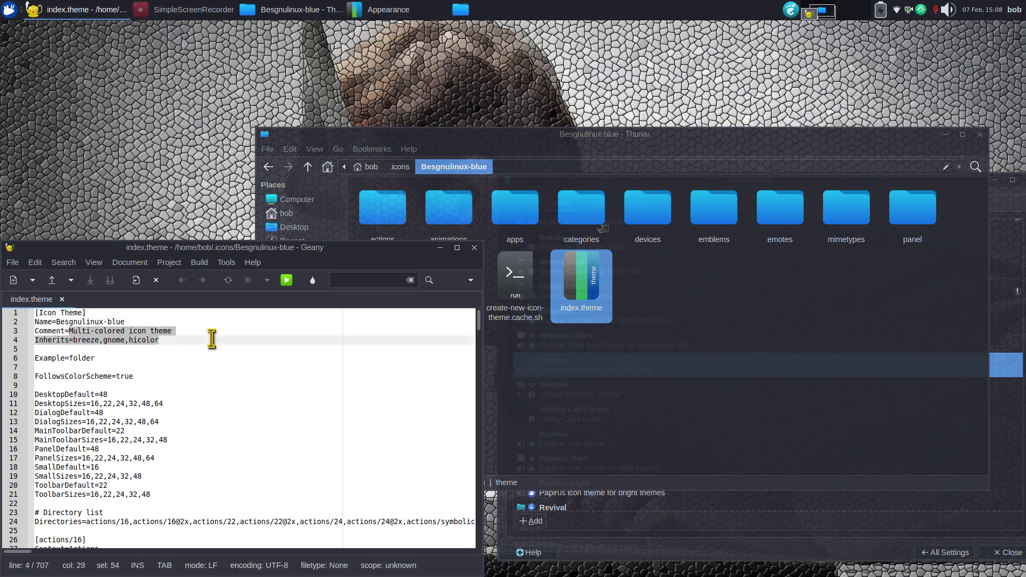
click(474, 248)
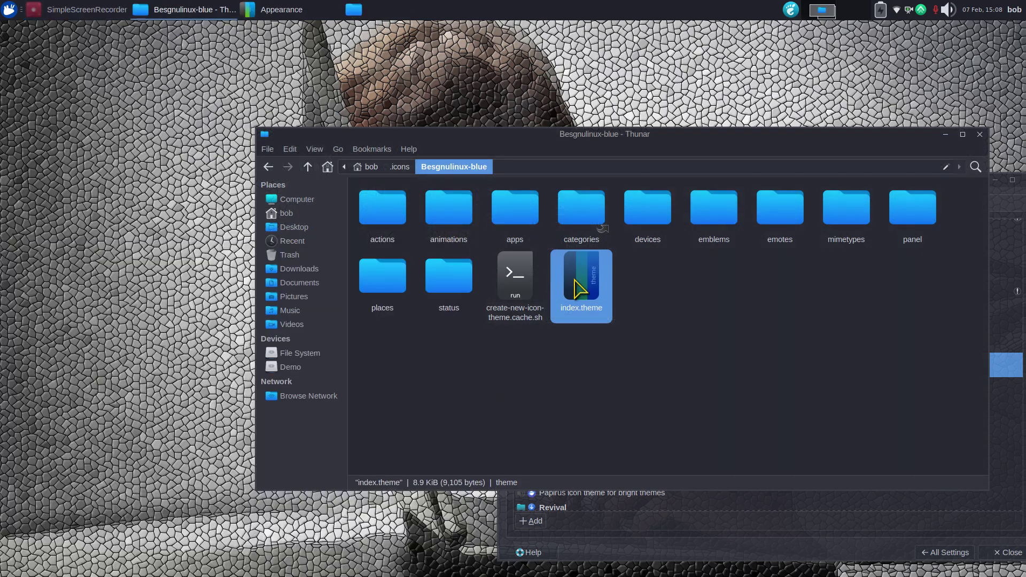
Step: View Empty-Butterfly-Yellow-vr5's index.theme in Geany, close it, and return Thunar to the home folder
click(402, 168)
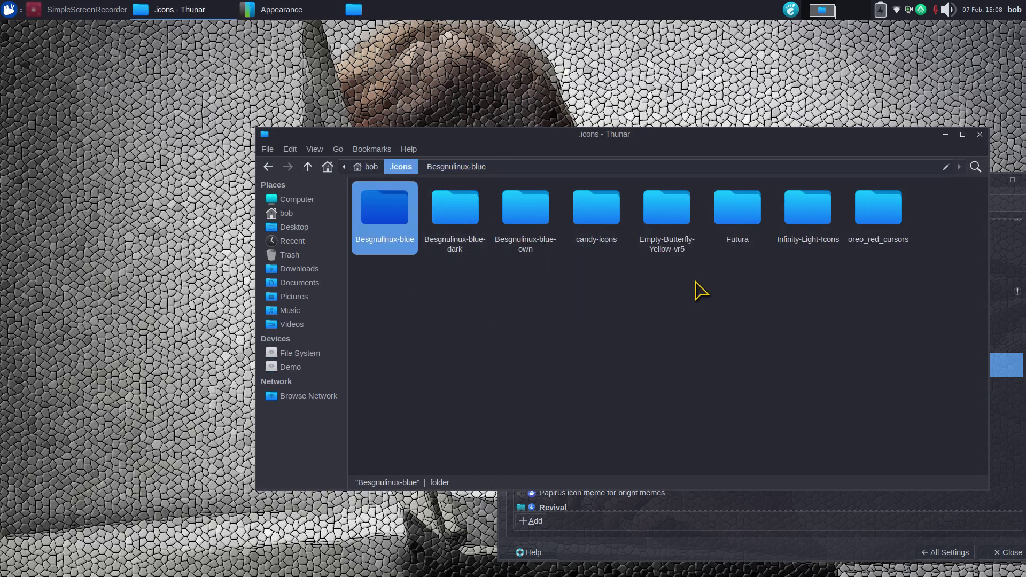
double_click(678, 212)
double_click(446, 218)
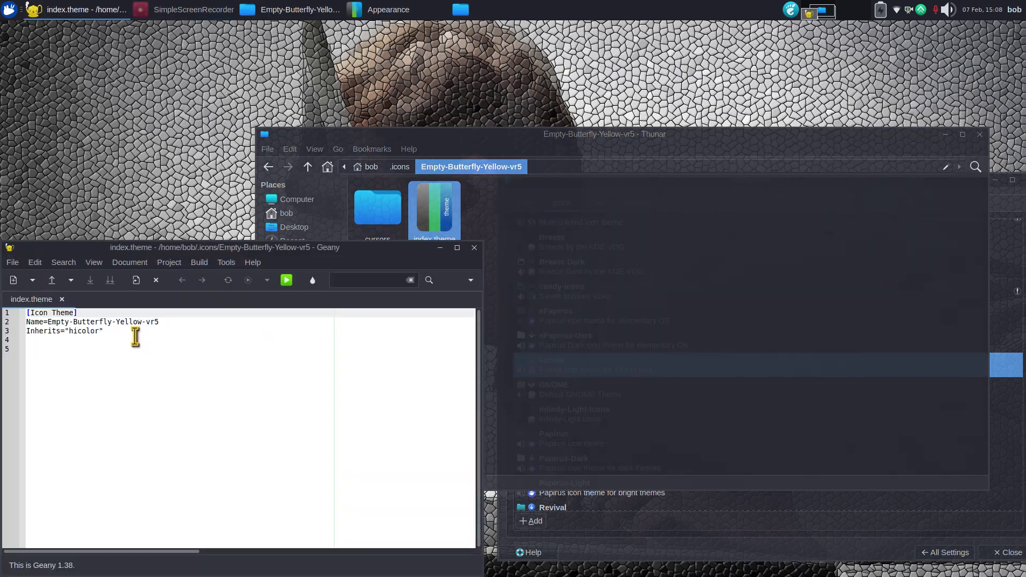
click(474, 247)
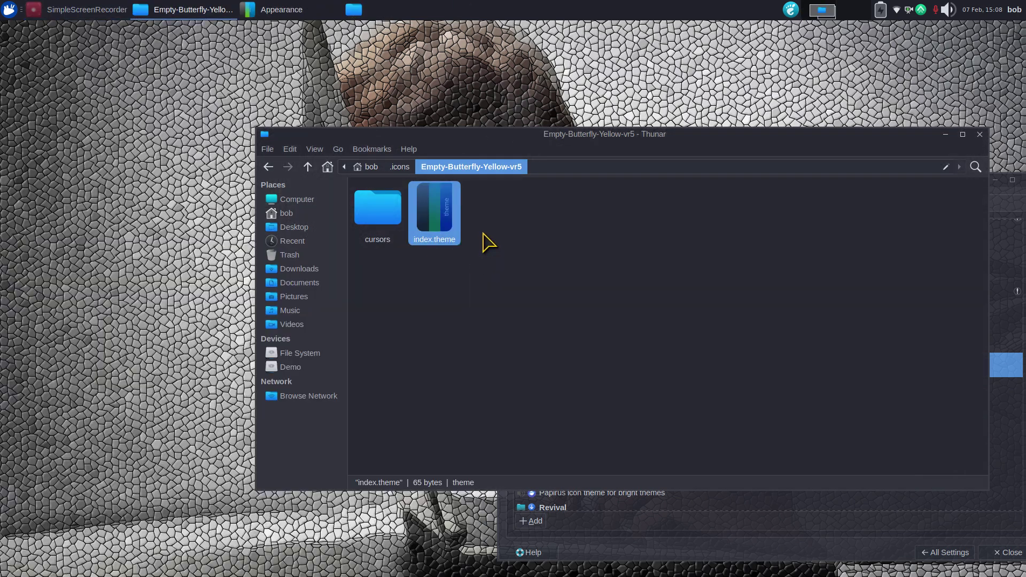
click(372, 167)
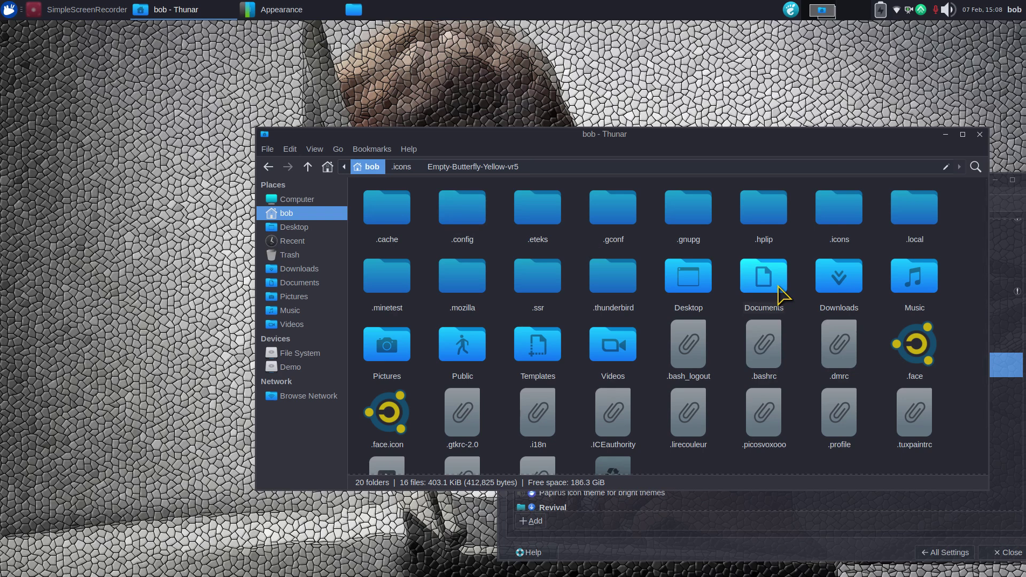
Step: Close the file manager and centre the Appearance settings window on screen
click(979, 134)
drag(895, 187, 549, 108)
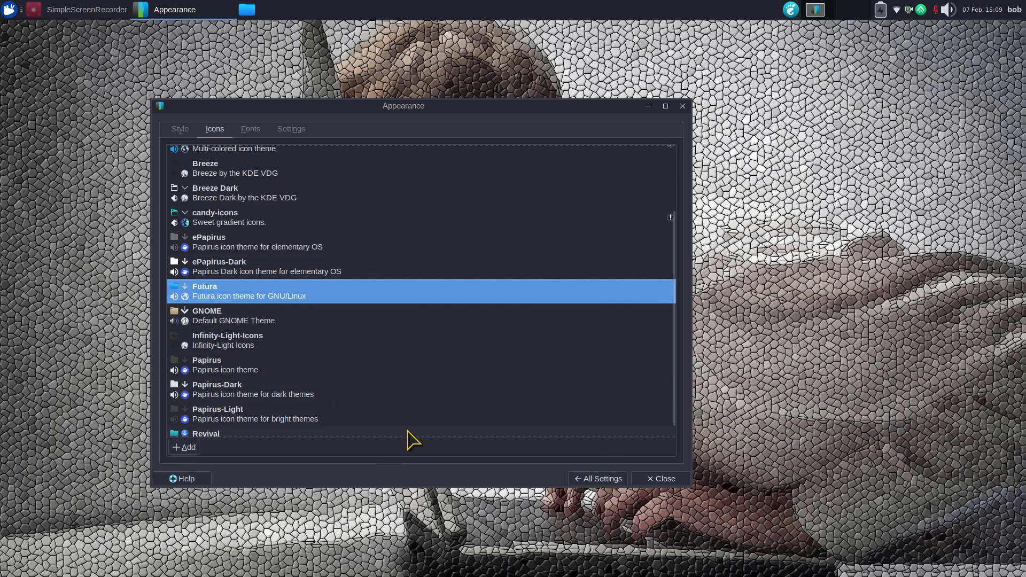
click(602, 479)
Step: Review the Mouse and Touchpad cursor themes, then close the Settings Manager
click(495, 328)
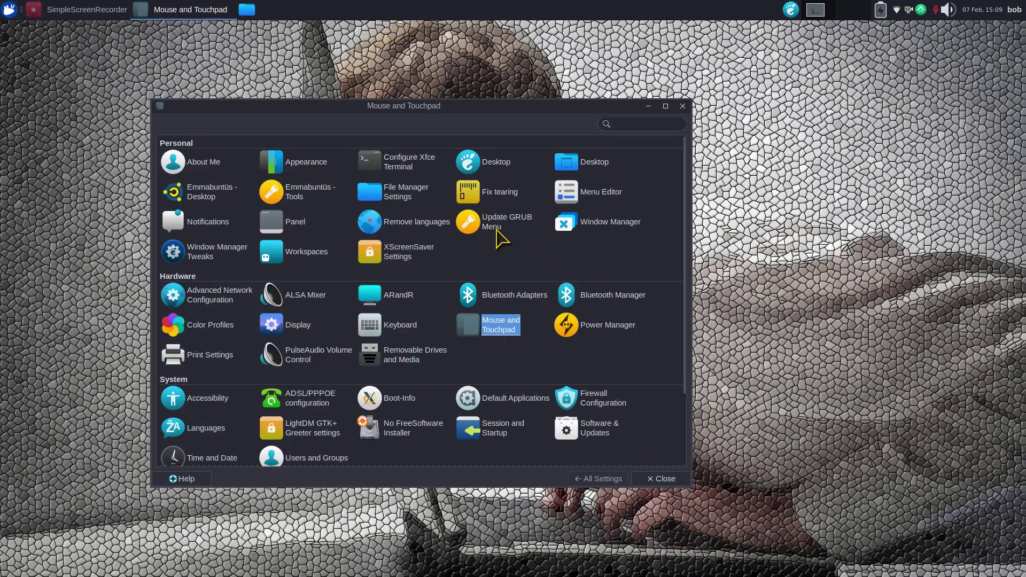
click(282, 131)
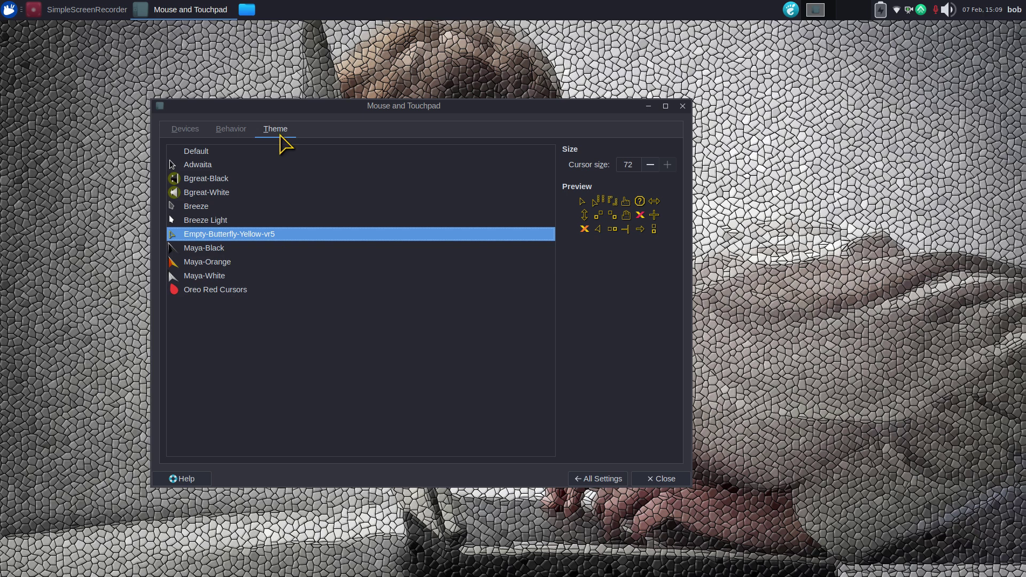
click(611, 478)
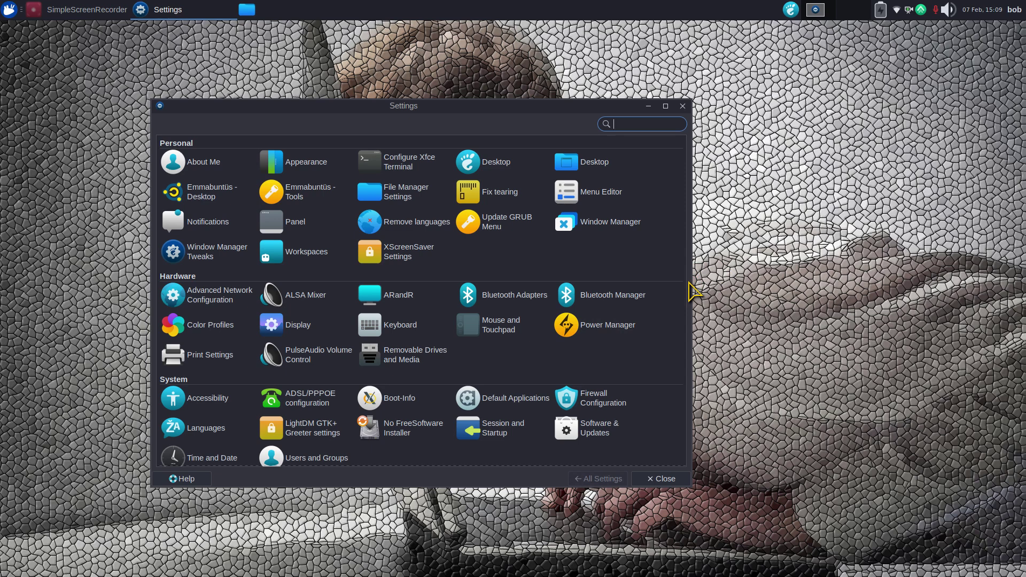
click(663, 478)
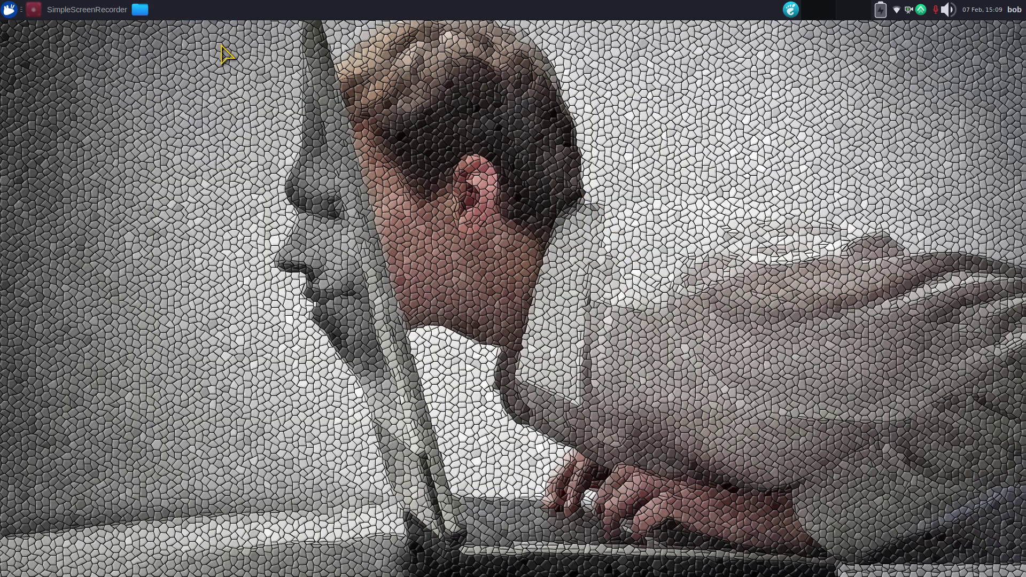
Step: Hide dot-files in the home folder, go to Pictures, and set 31.jpg as wallpaper
click(140, 9)
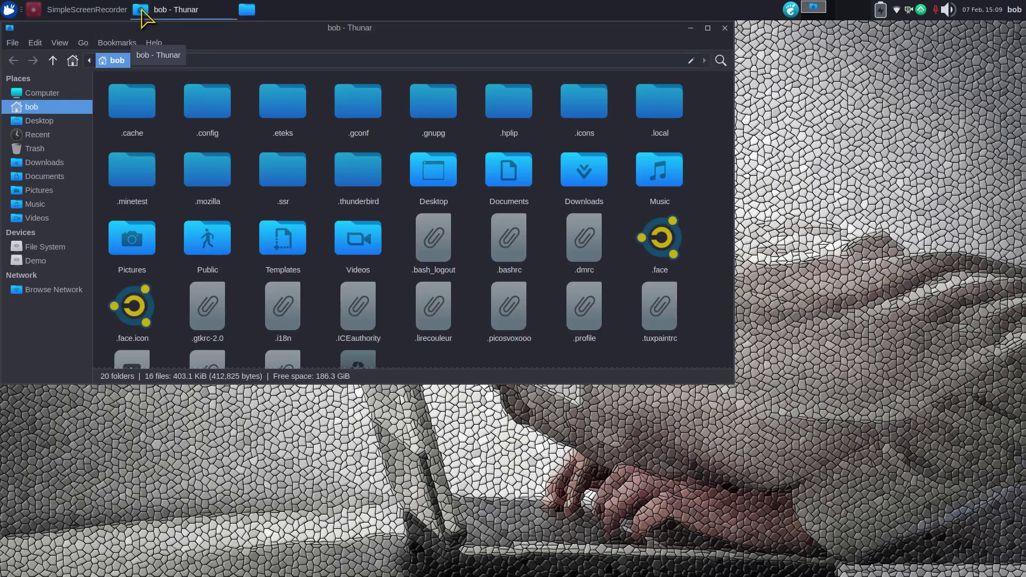
key(ctrl+h)
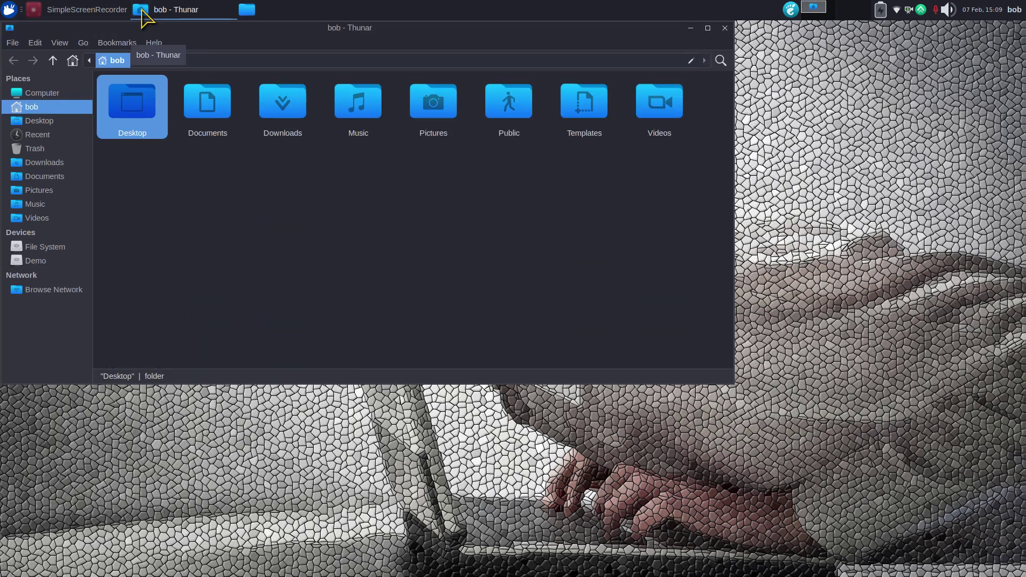
double_click(431, 106)
drag(407, 29, 659, 141)
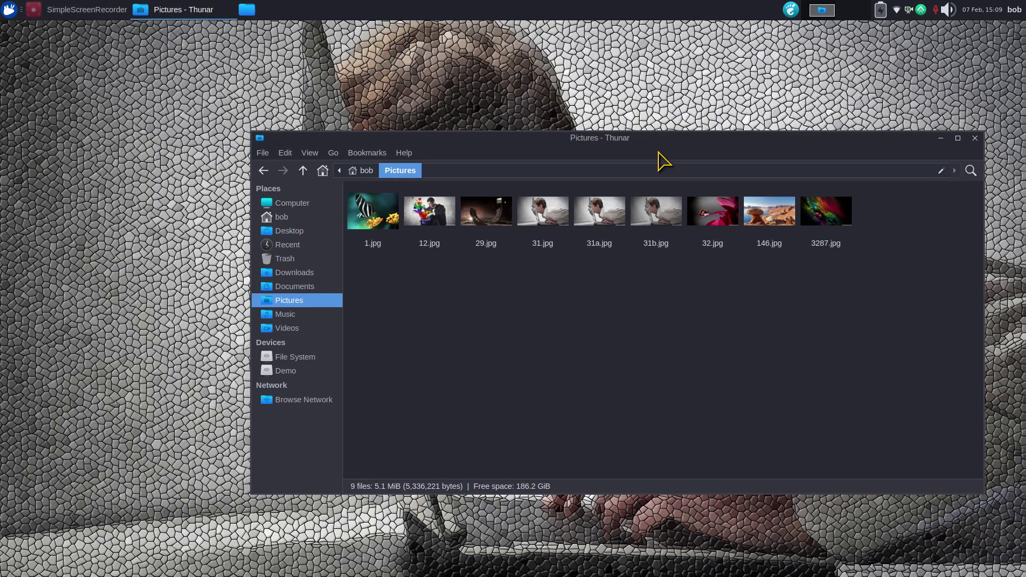
right_click(537, 203)
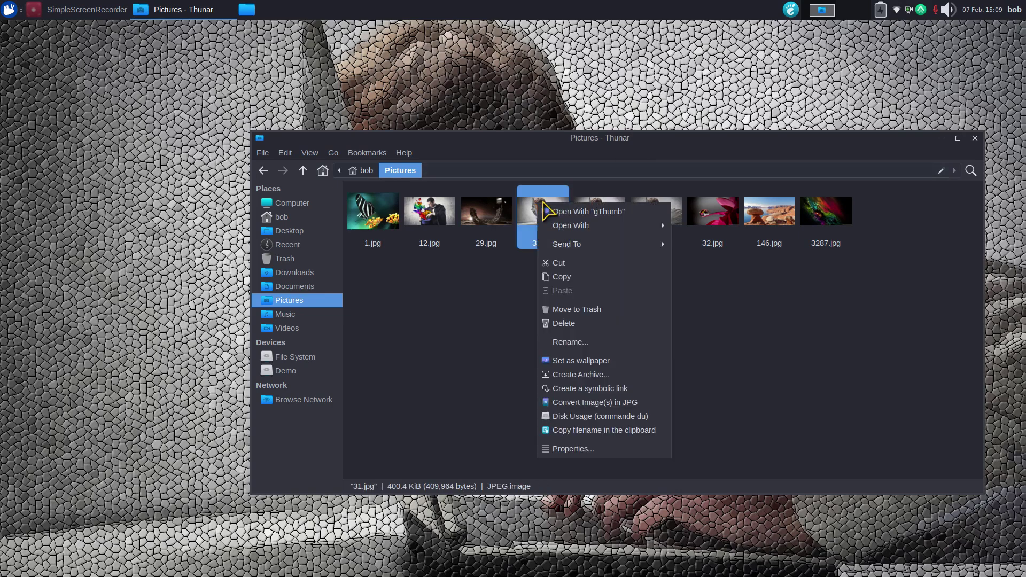
click(631, 359)
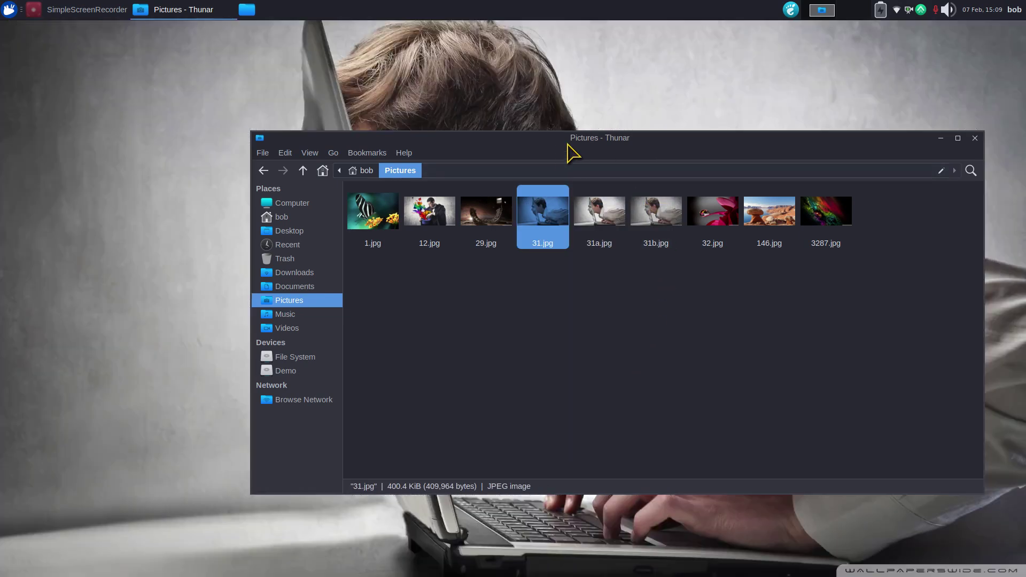
Step: Set 31a.jpg as the desktop wallpaper and close the extra home folder window
click(941, 138)
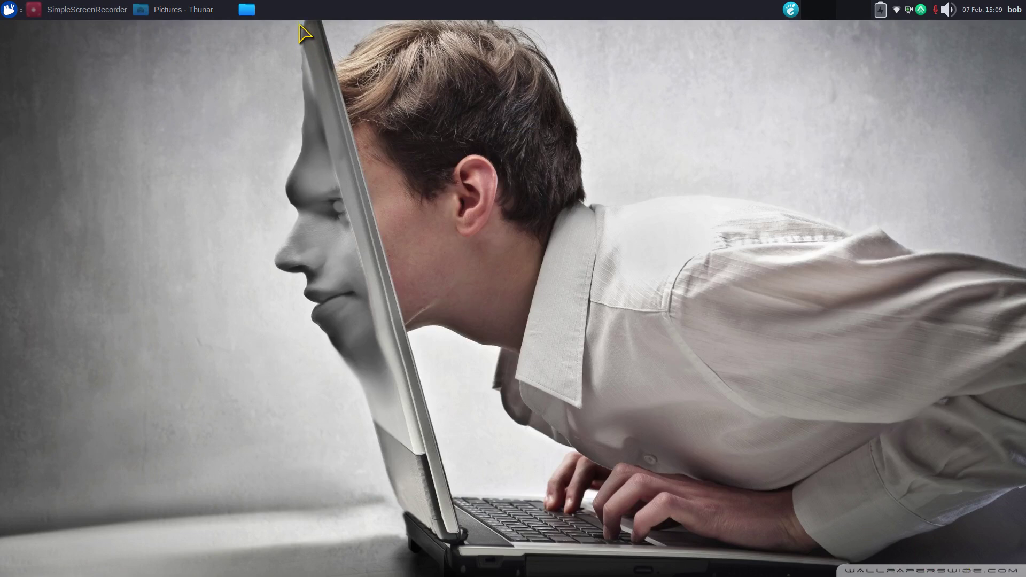
click(246, 10)
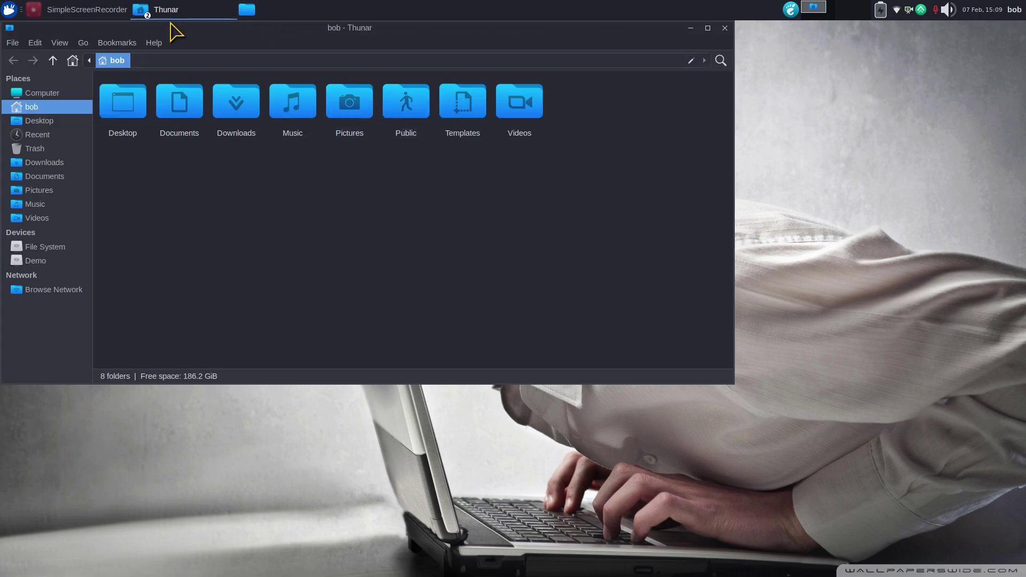
click(156, 9)
click(170, 34)
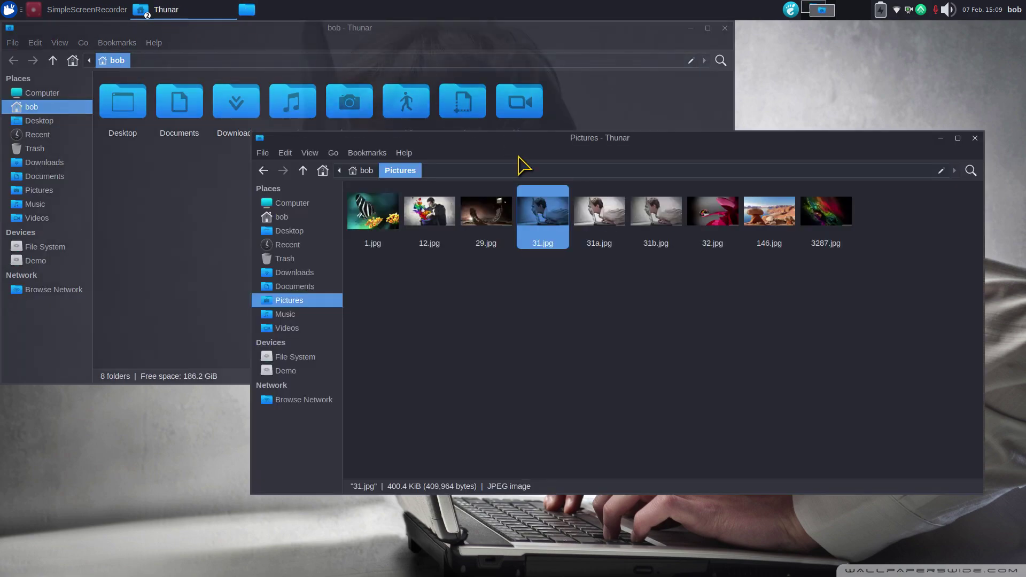
right_click(603, 214)
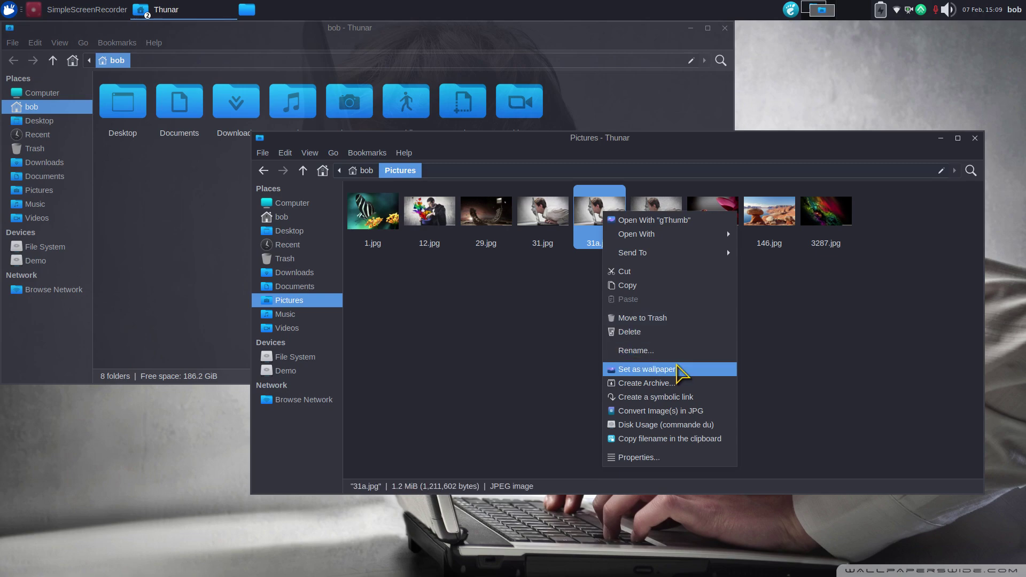
click(702, 368)
click(725, 28)
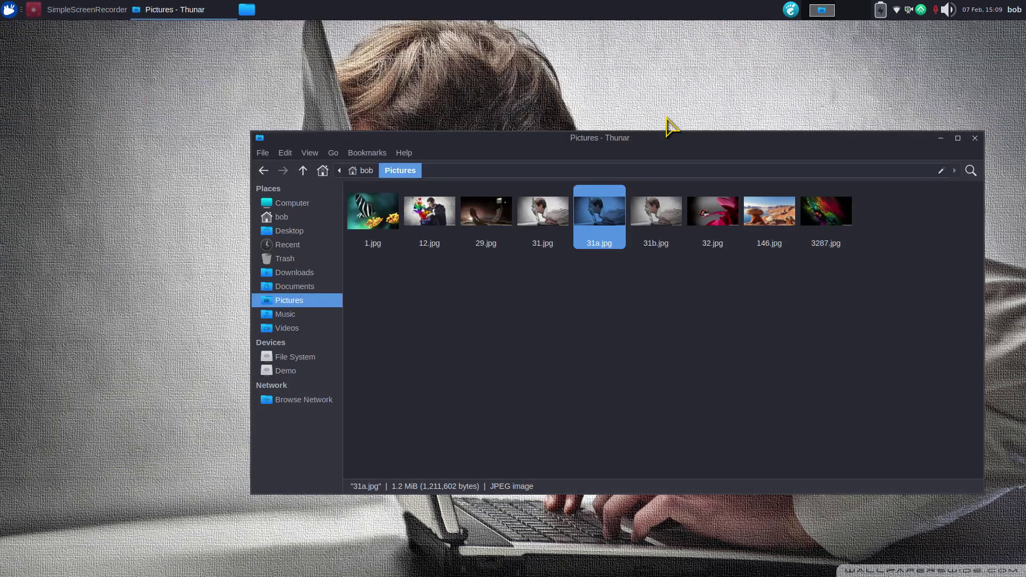
Step: Check the wallpaper, then set the mosaic 31b.jpg as the desktop background
drag(680, 140, 453, 116)
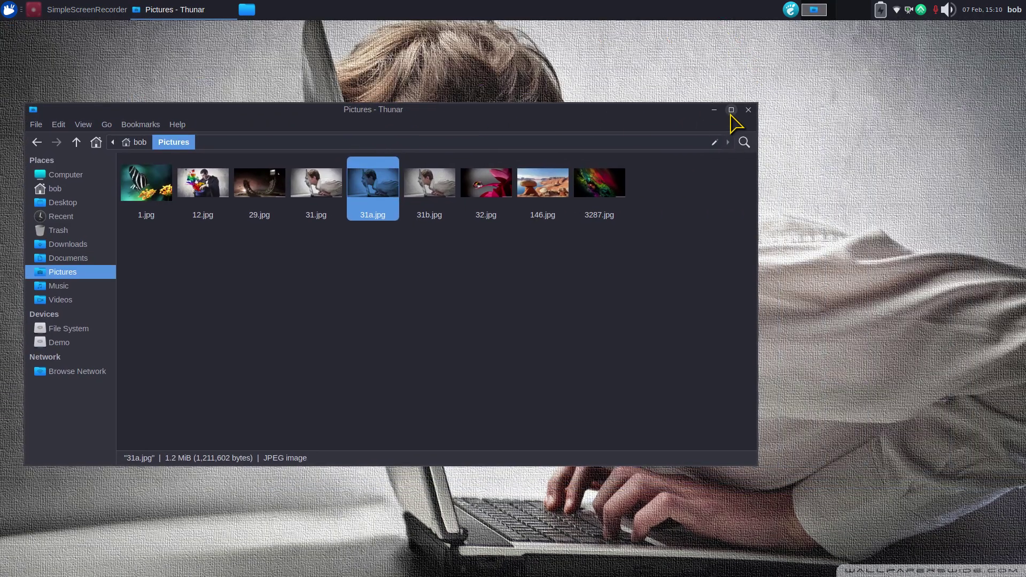
click(713, 109)
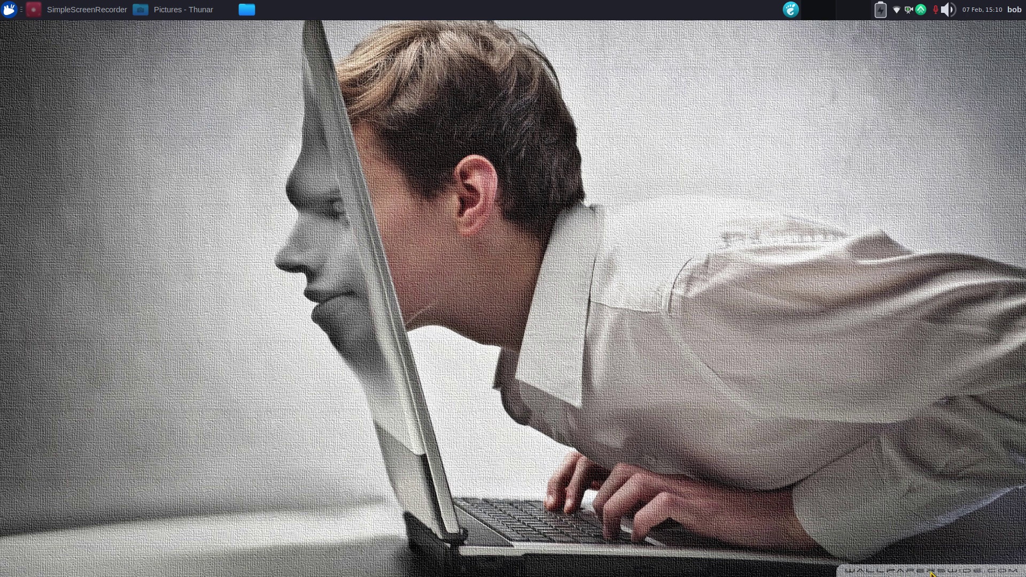
click(176, 11)
click(432, 179)
right_click(433, 174)
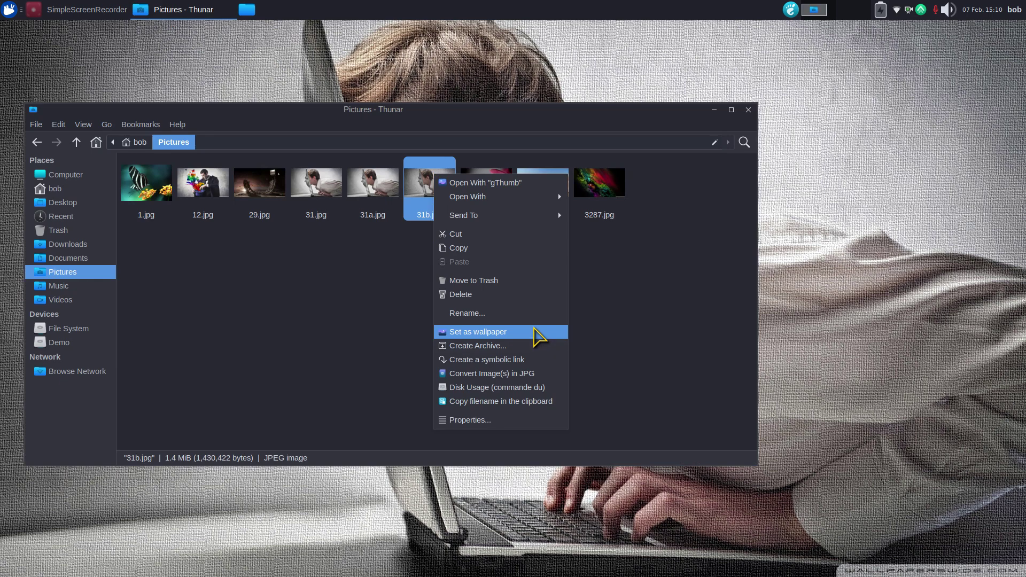
click(536, 331)
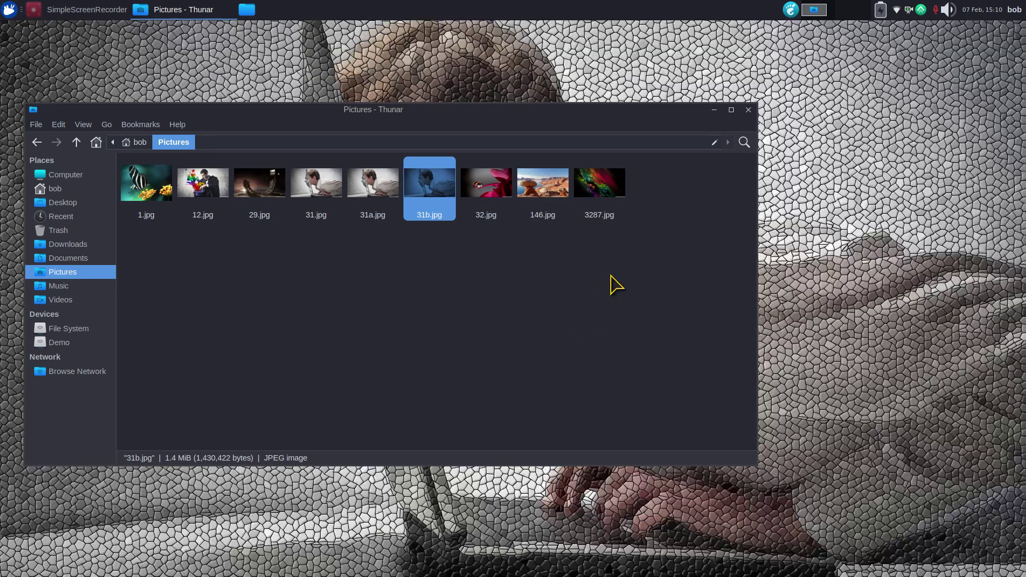
Step: Reopen Thunar on the Pictures folder and bring up the Open With applications for 31.jpg
click(749, 111)
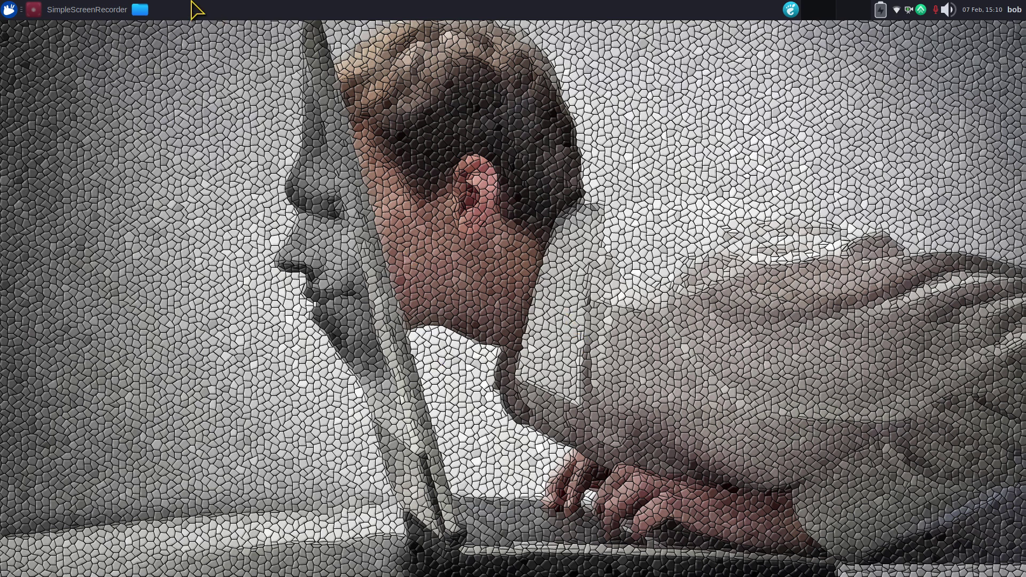
click(139, 10)
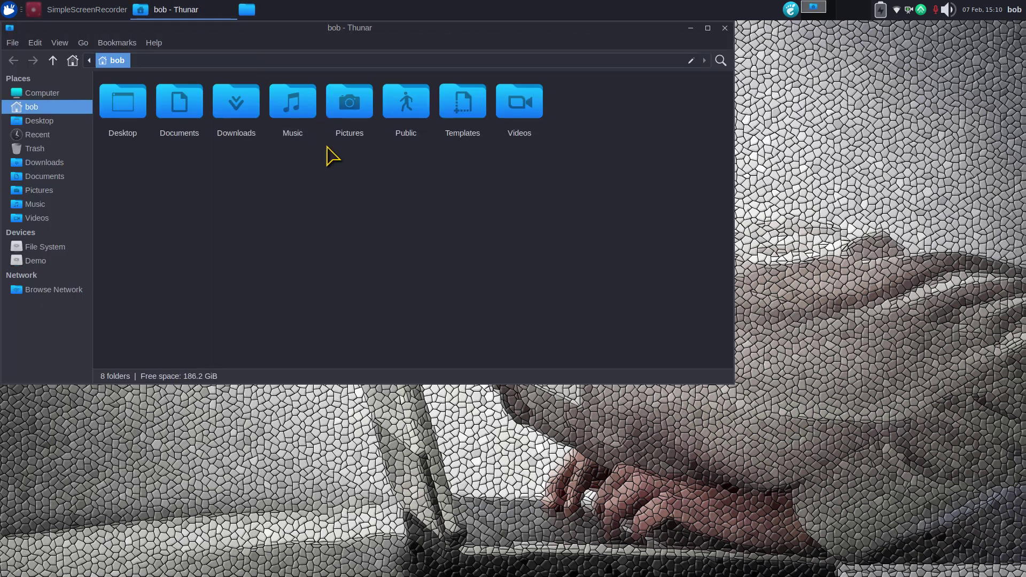
click(341, 105)
double_click(340, 105)
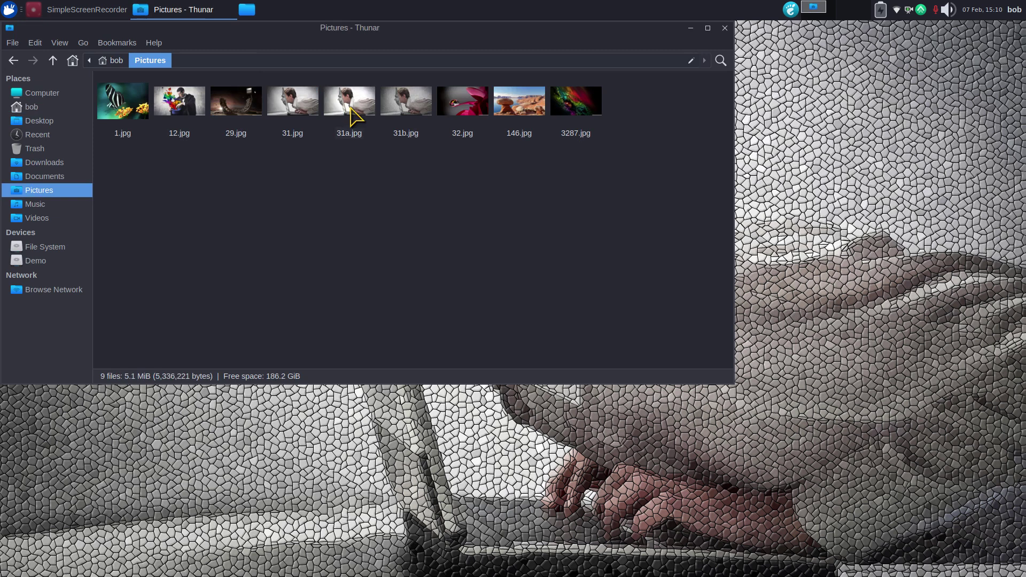
right_click(289, 93)
mouse_move(326, 114)
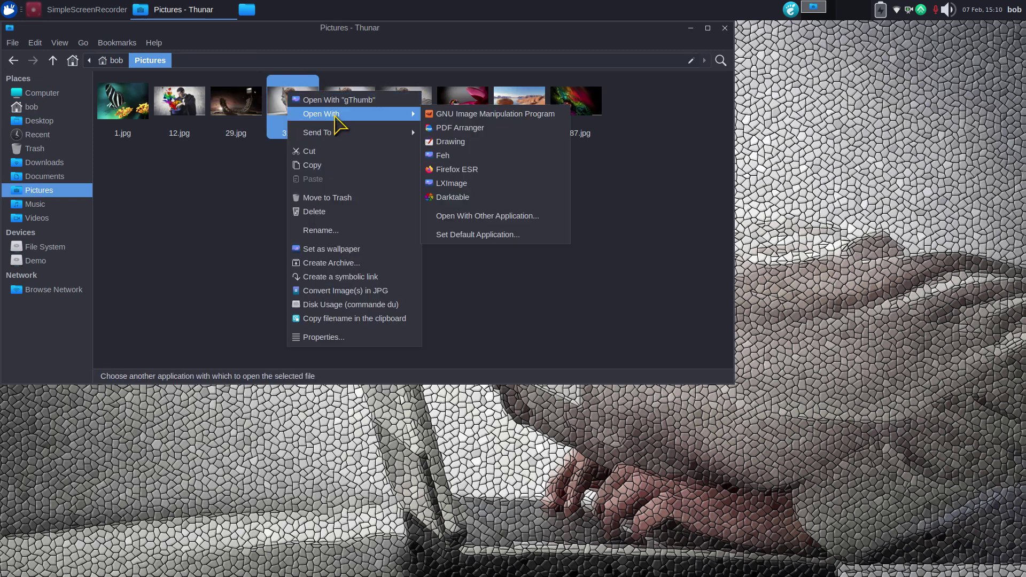
Step: Open 31.jpg in GIMP and browse the Artistic and Decor filters without applying any
click(490, 114)
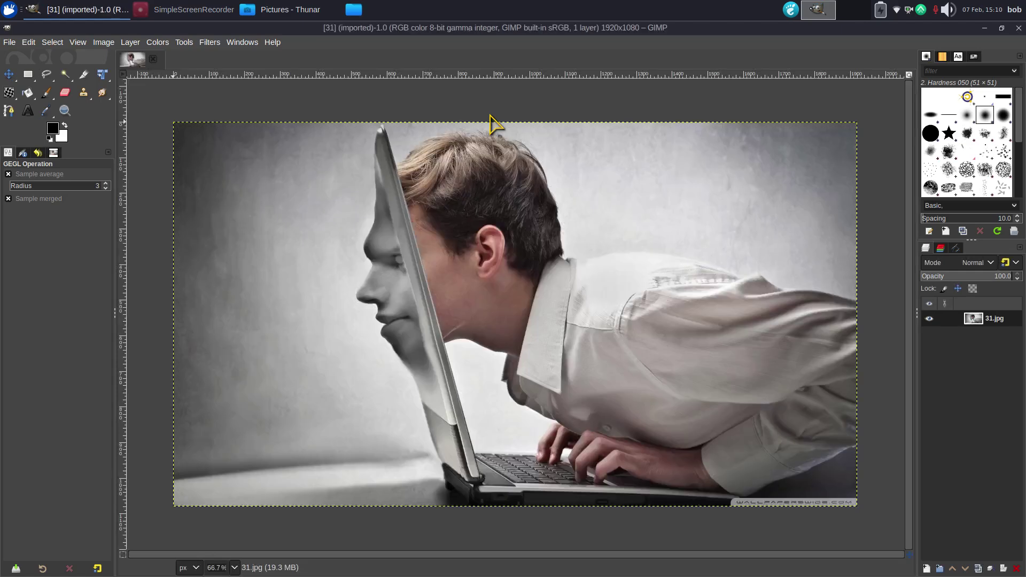
click(209, 44)
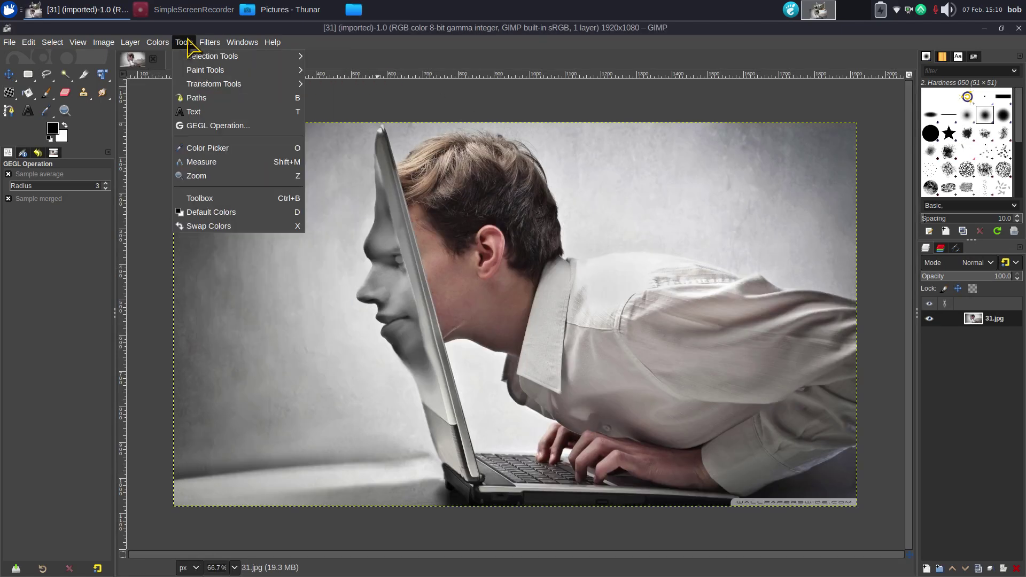
mouse_move(301, 182)
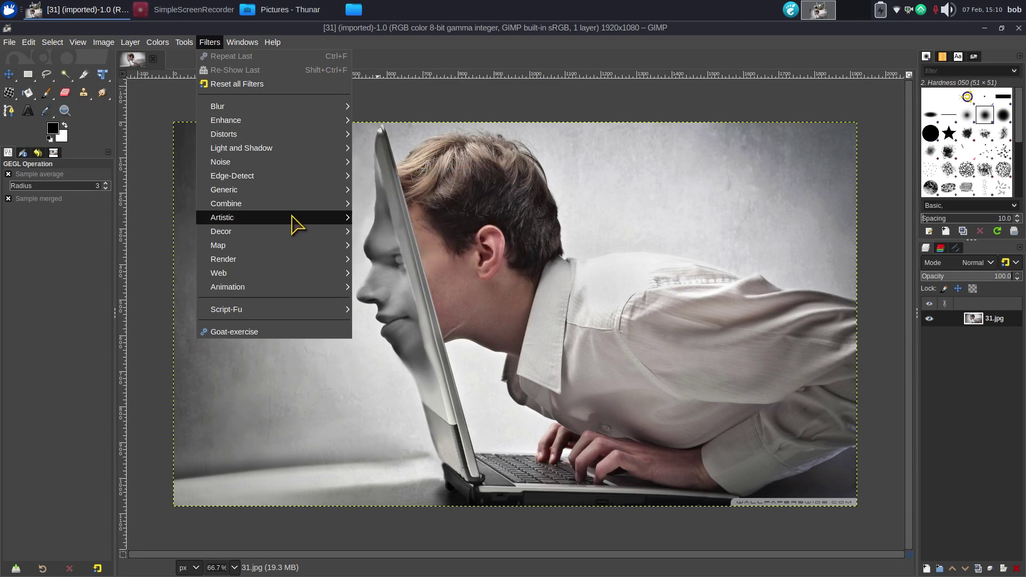
mouse_move(300, 241)
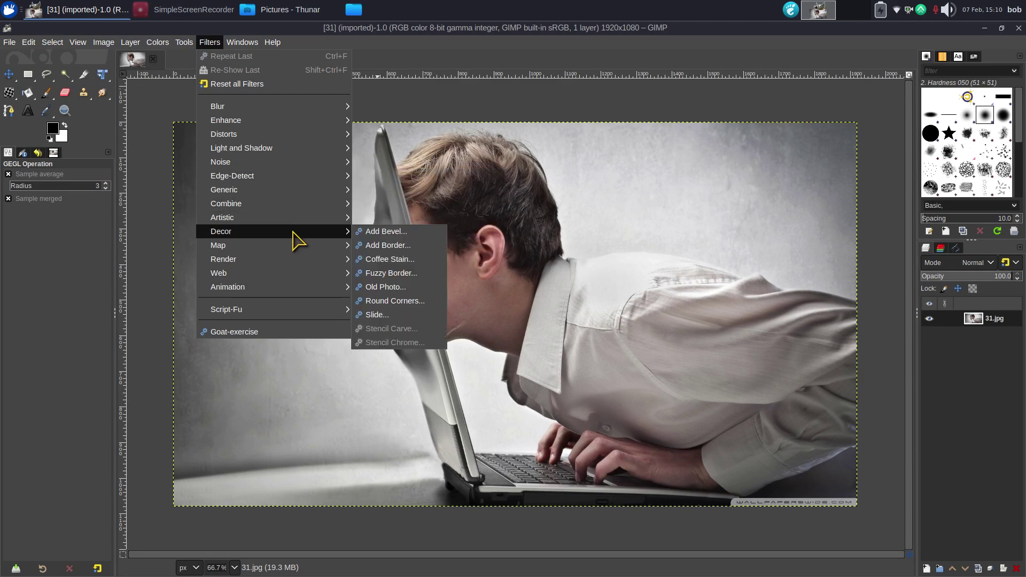
mouse_move(280, 219)
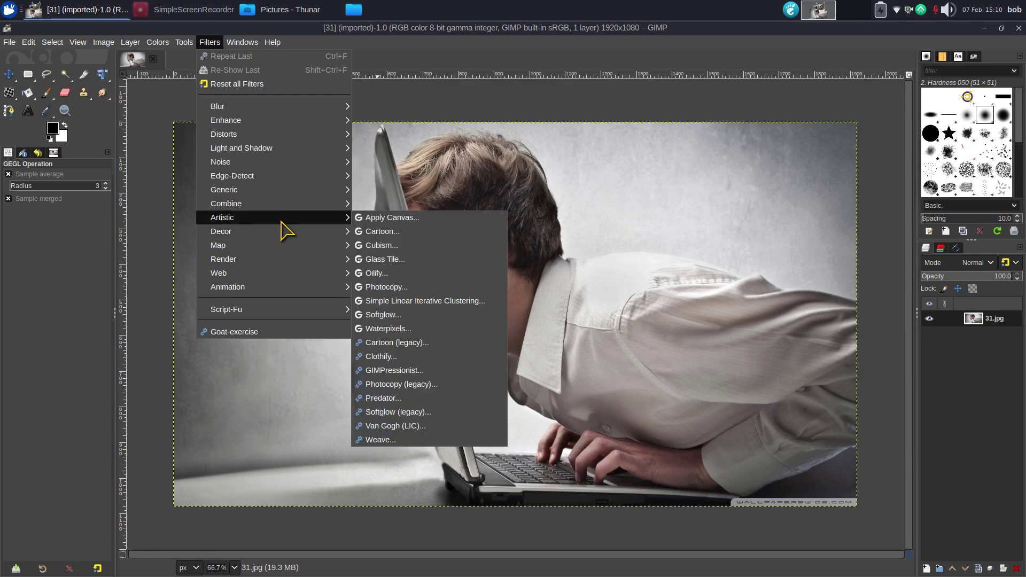
click(534, 99)
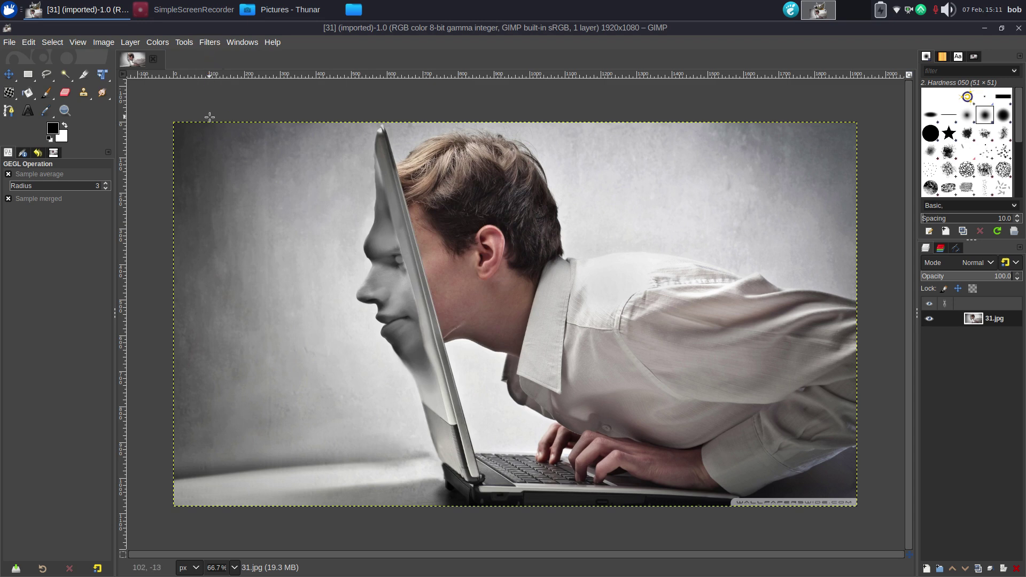
click(10, 43)
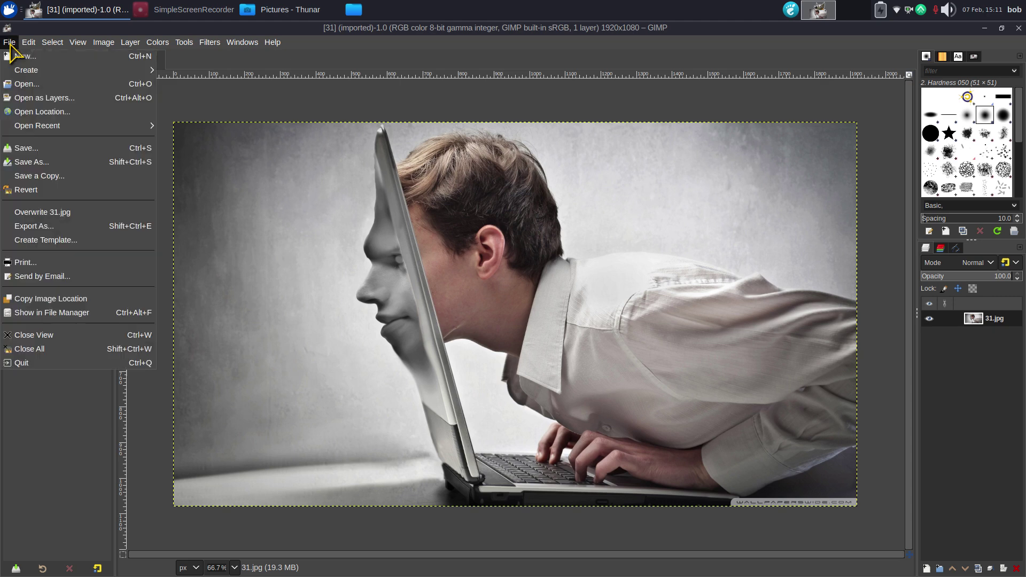
click(73, 227)
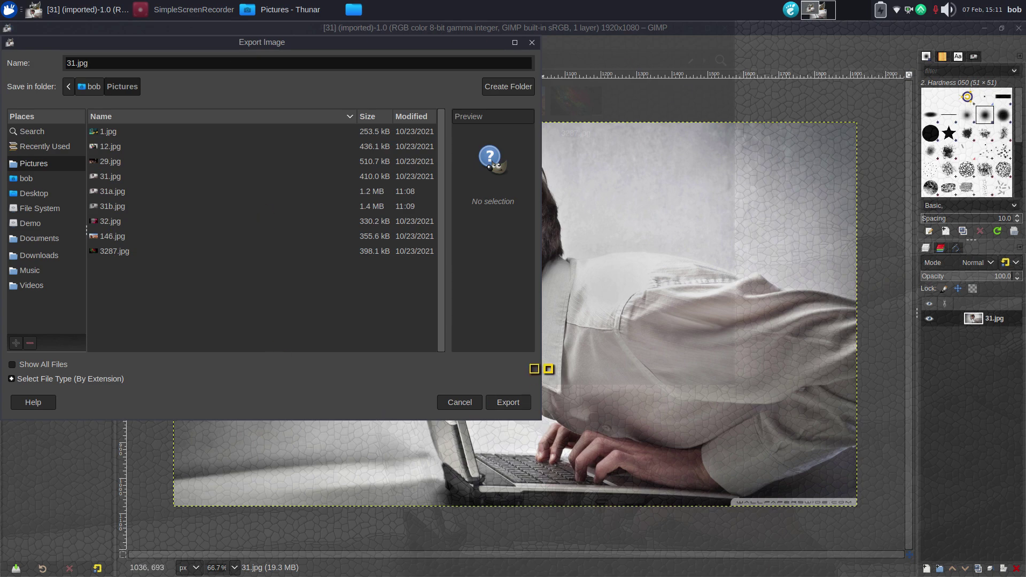
click(459, 402)
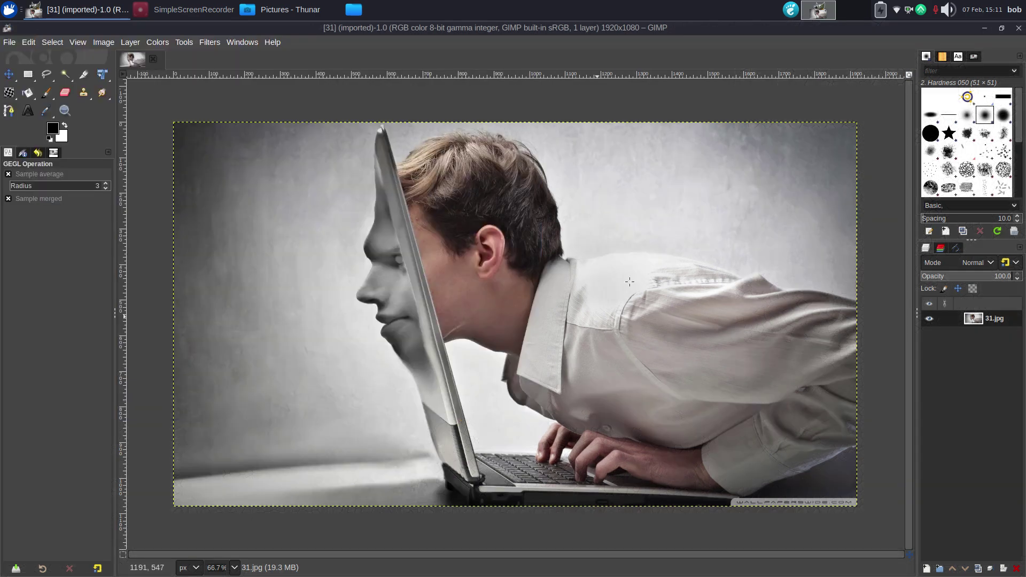
Step: Close GIMP, centre the Pictures window, and bring up the Whisker applications menu
click(1019, 28)
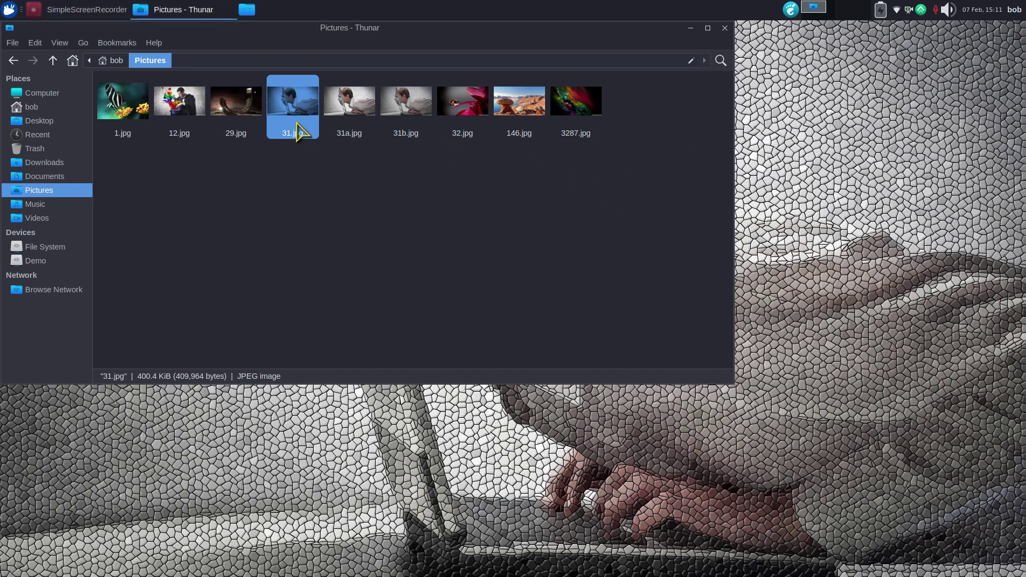
drag(308, 31, 424, 133)
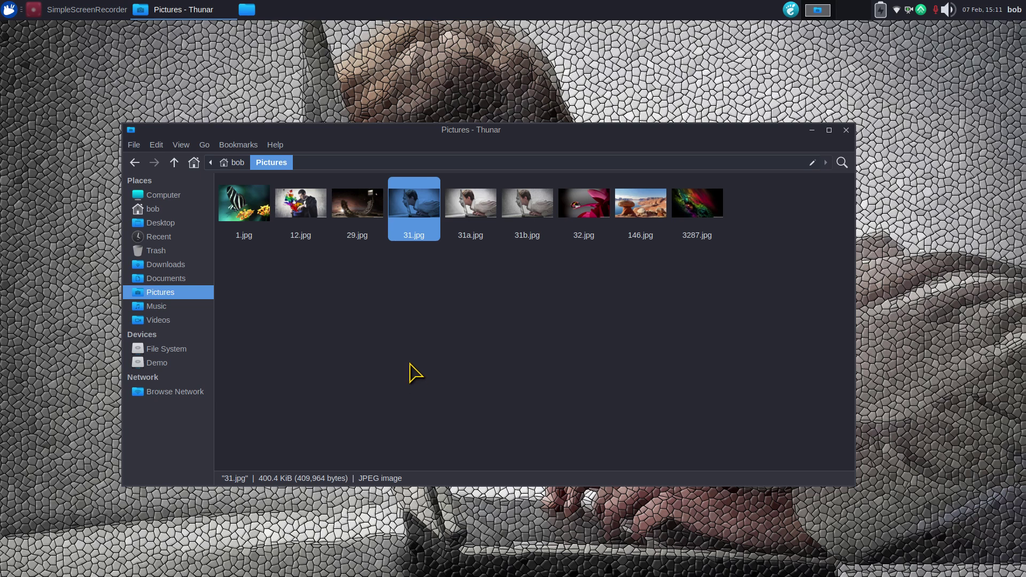
click(9, 9)
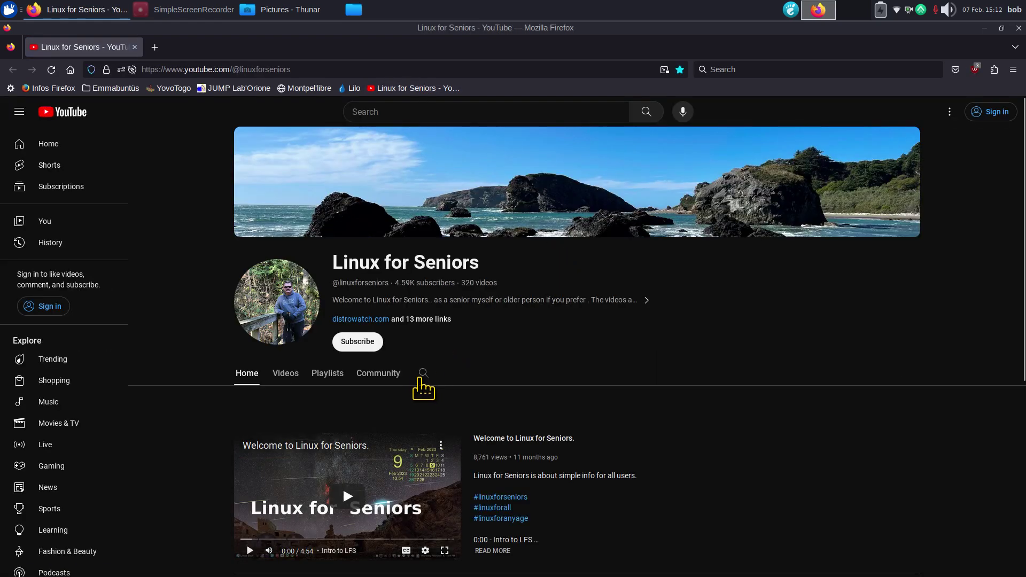
Step: Search the Linux for Seniors channel for 'gimp', then close Firefox and the Pictures window
click(422, 374)
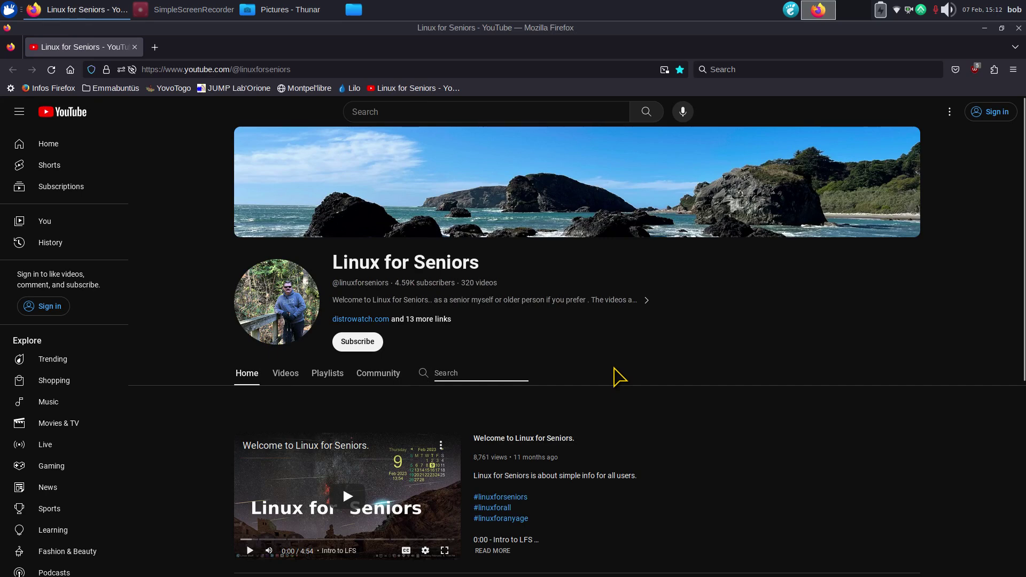
text(gimp)
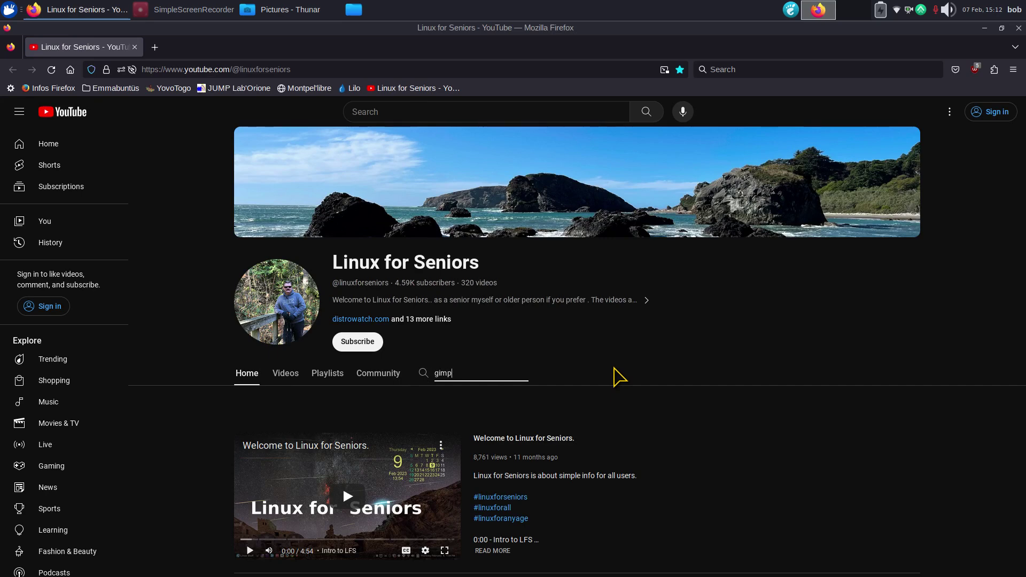
key(Return)
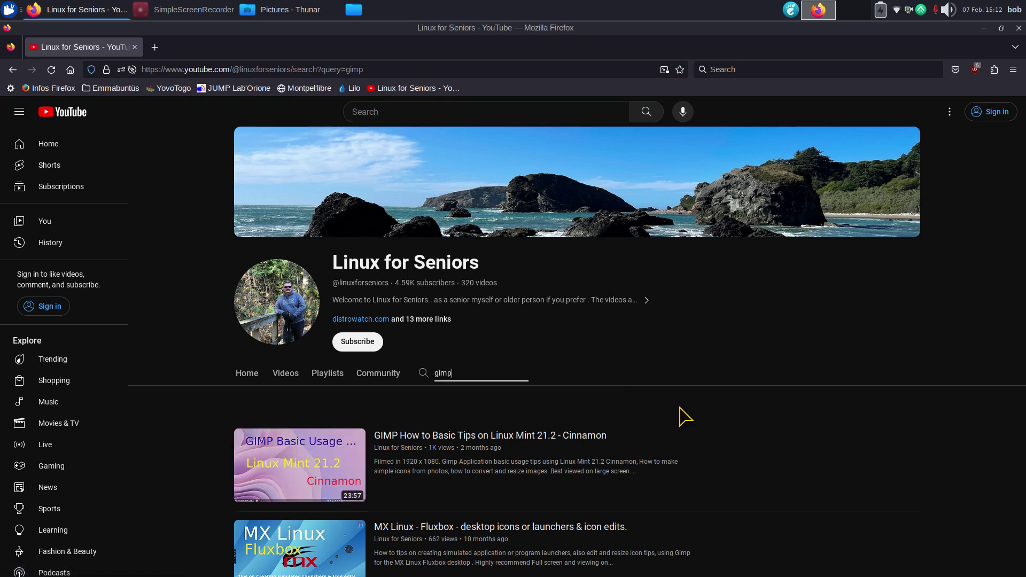
click(1018, 27)
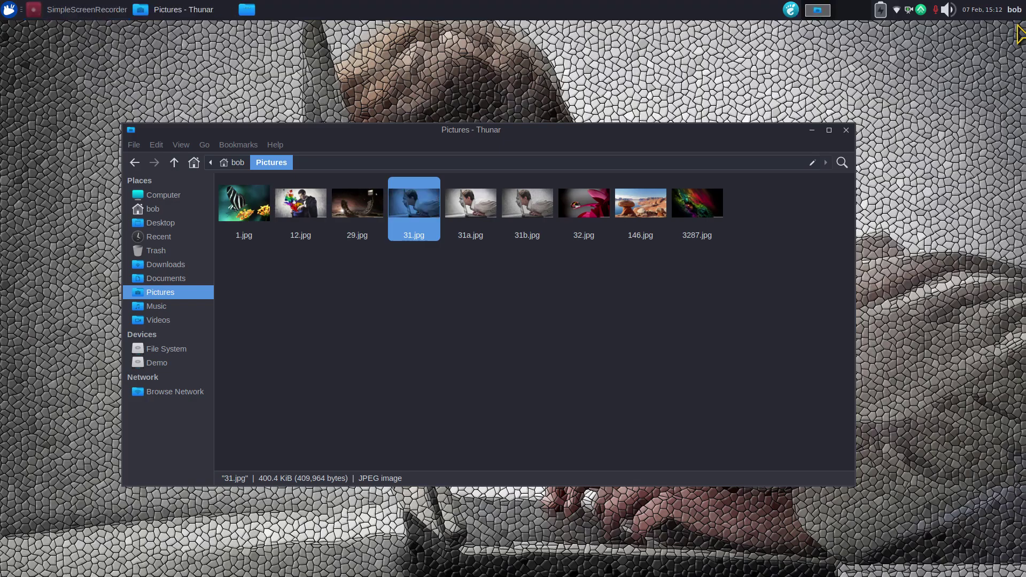
click(846, 130)
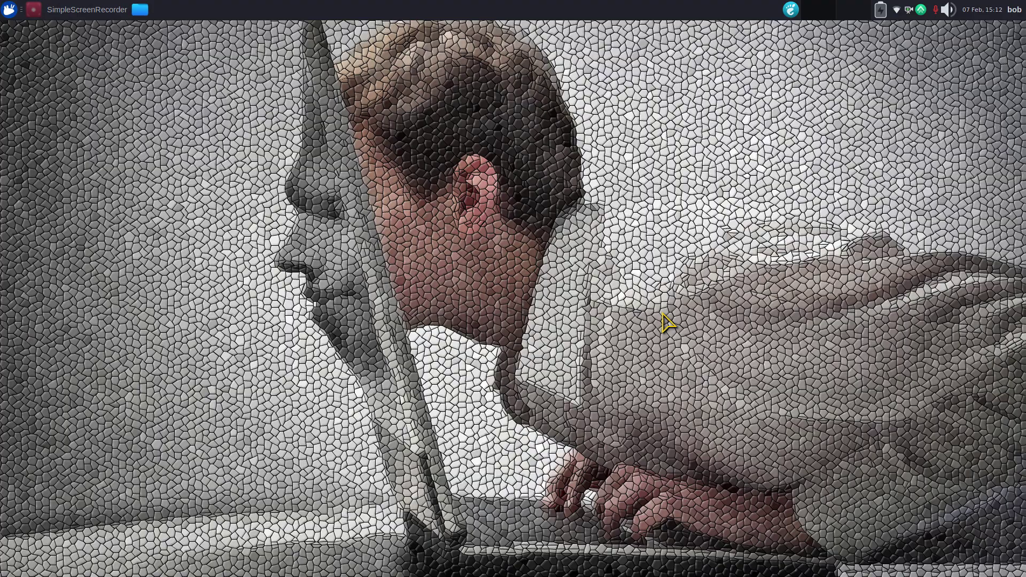